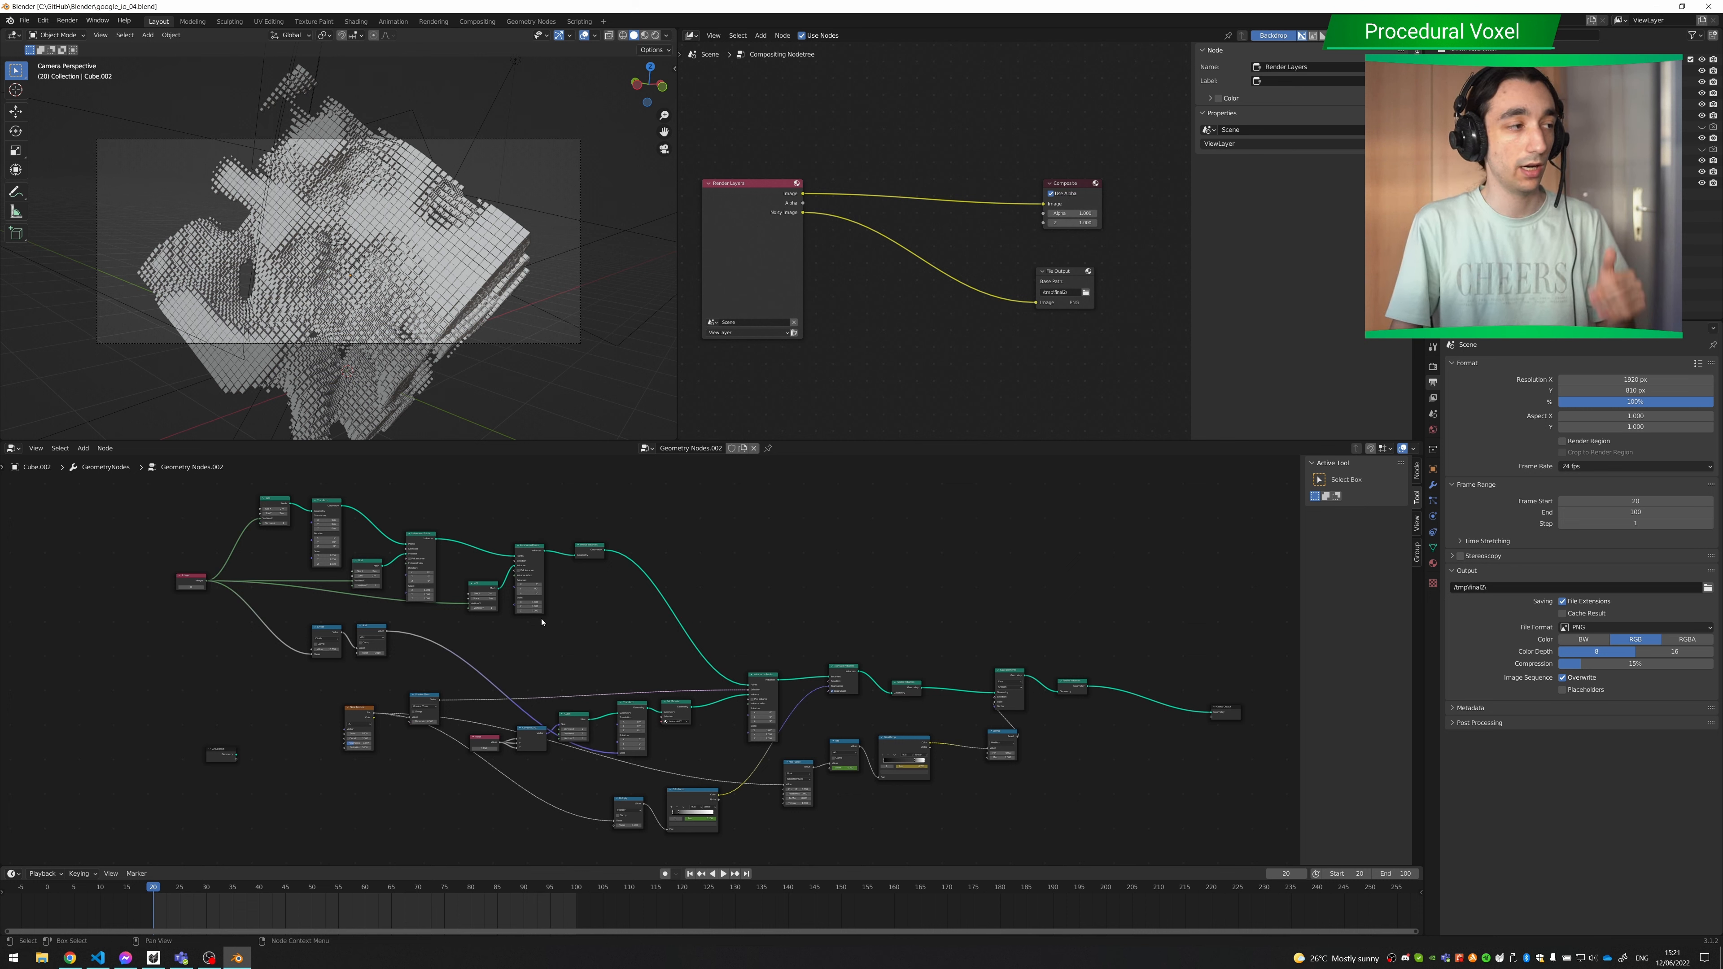
# - Move the Integer node farther away from the grid nodes it feeds, at the start of the geometry node tree
pyautogui.moveTo(591, 650); pyautogui.dragTo(604, 612, button='middle')
pyautogui.scroll(4, 857, 702)
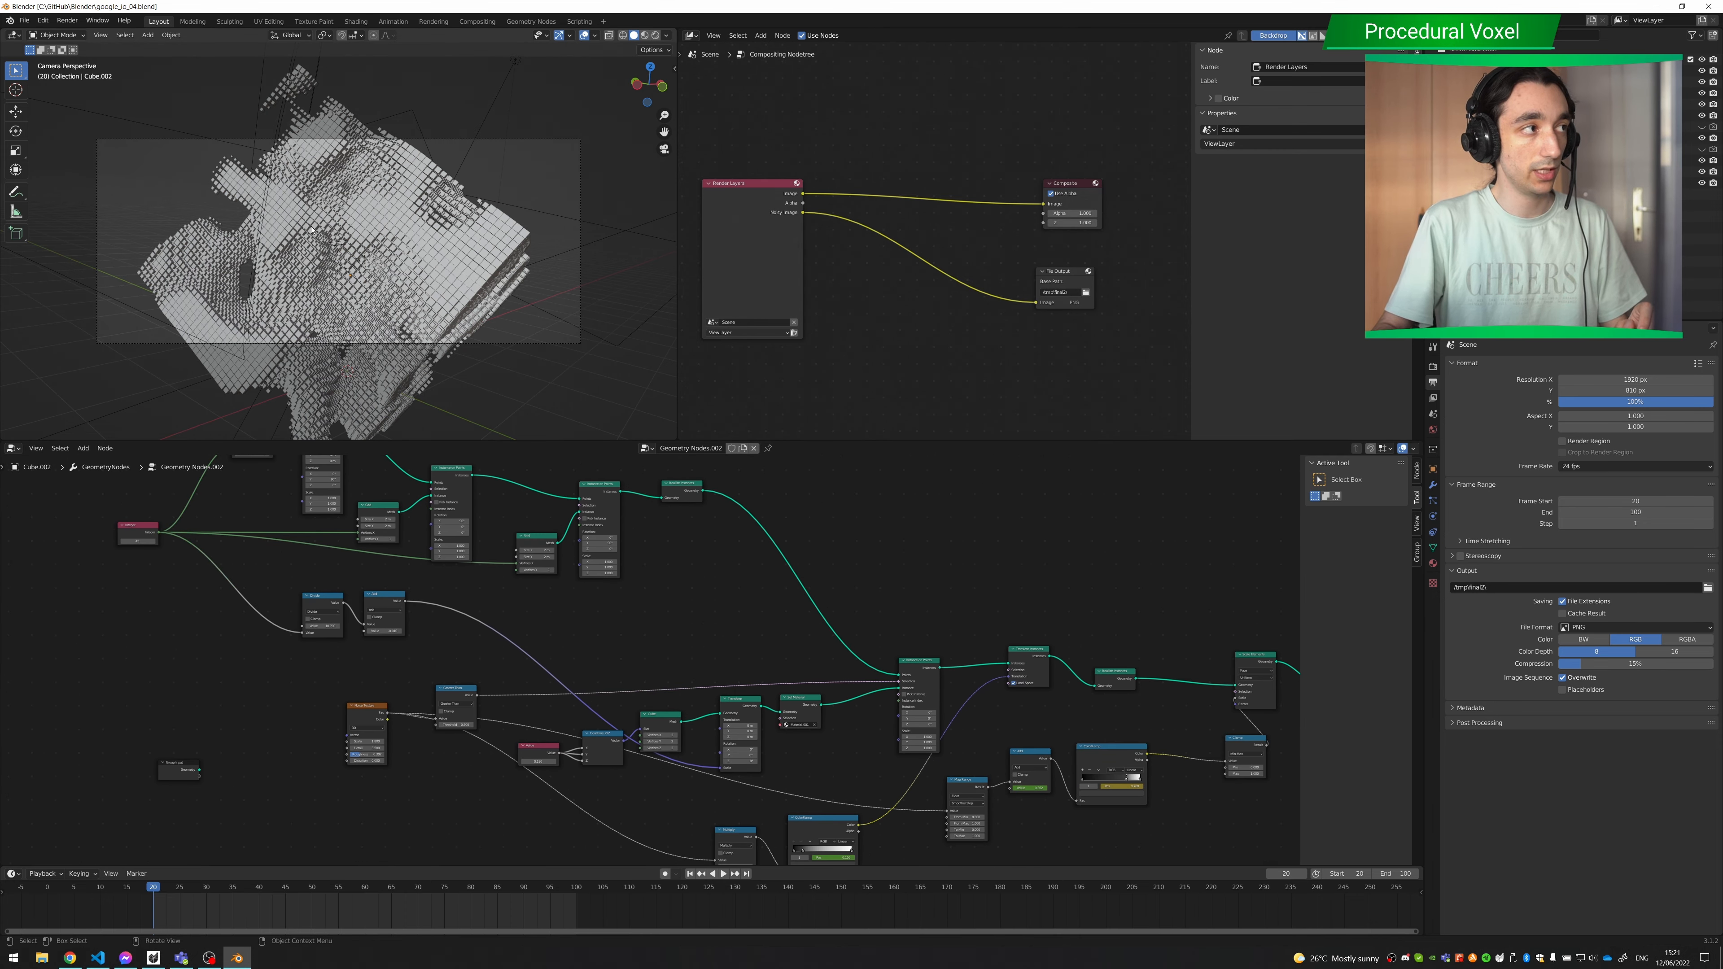
pyautogui.moveTo(674, 645); pyautogui.dragTo(584, 624, button='middle')
pyautogui.scroll(-5, 658, 650)
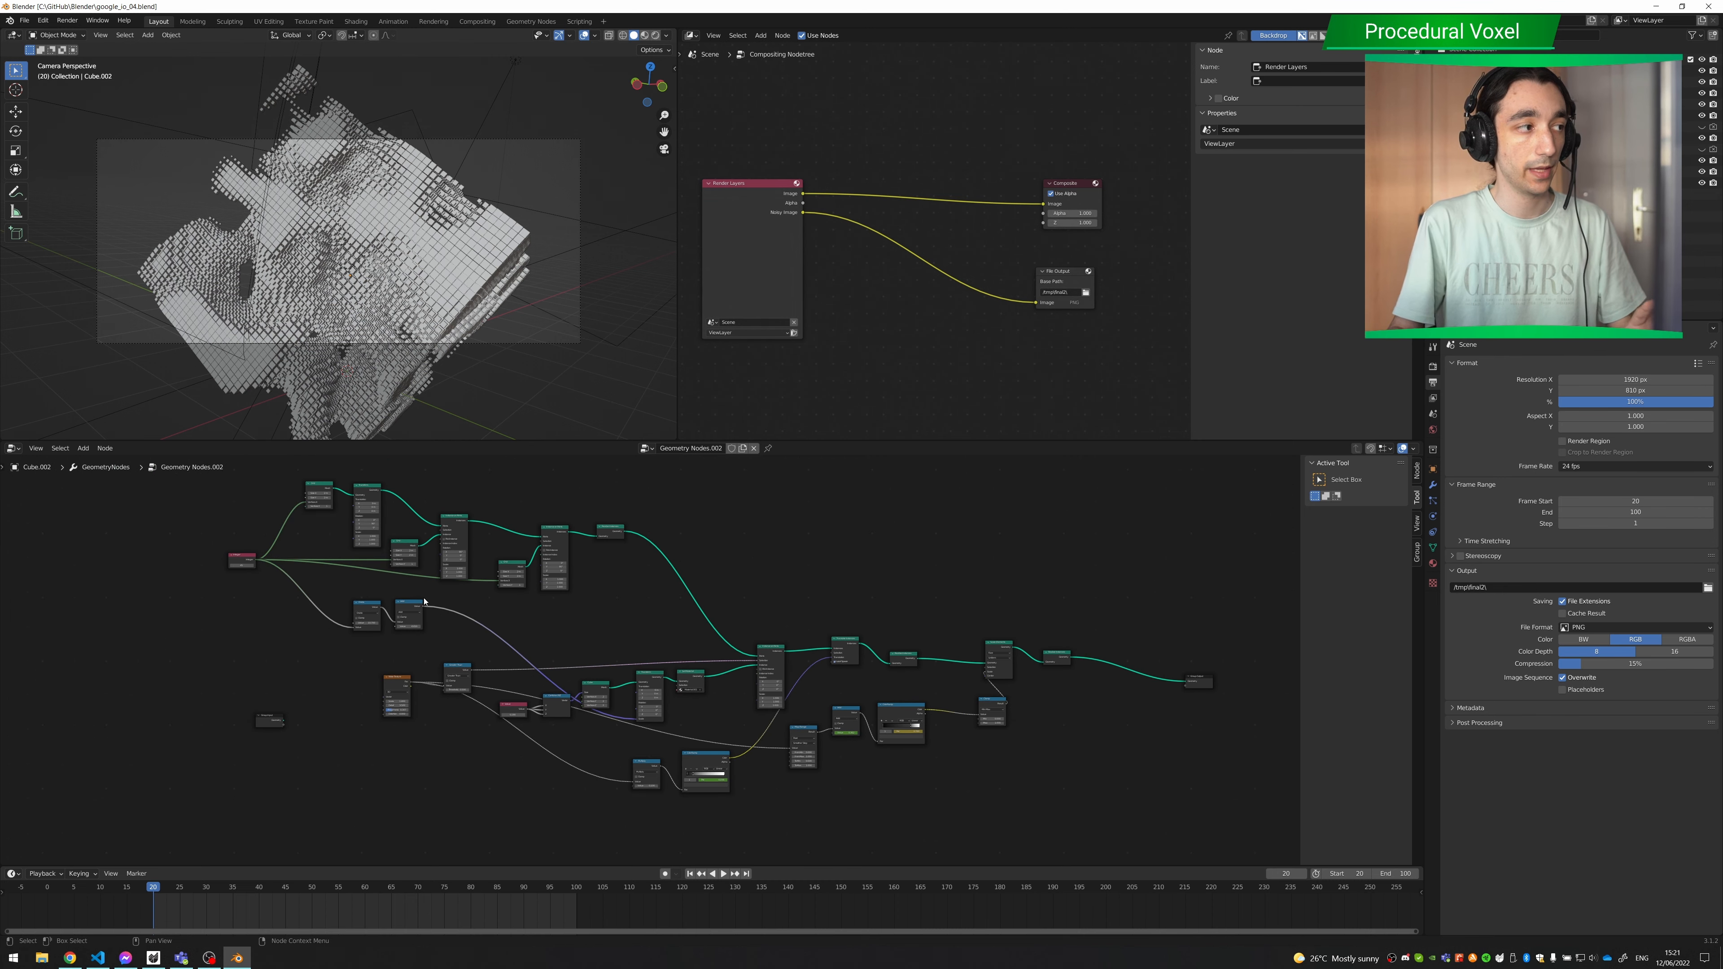
pyautogui.moveTo(243, 561); pyautogui.dragTo(182, 563)
pyautogui.scroll(3, 517, 685)
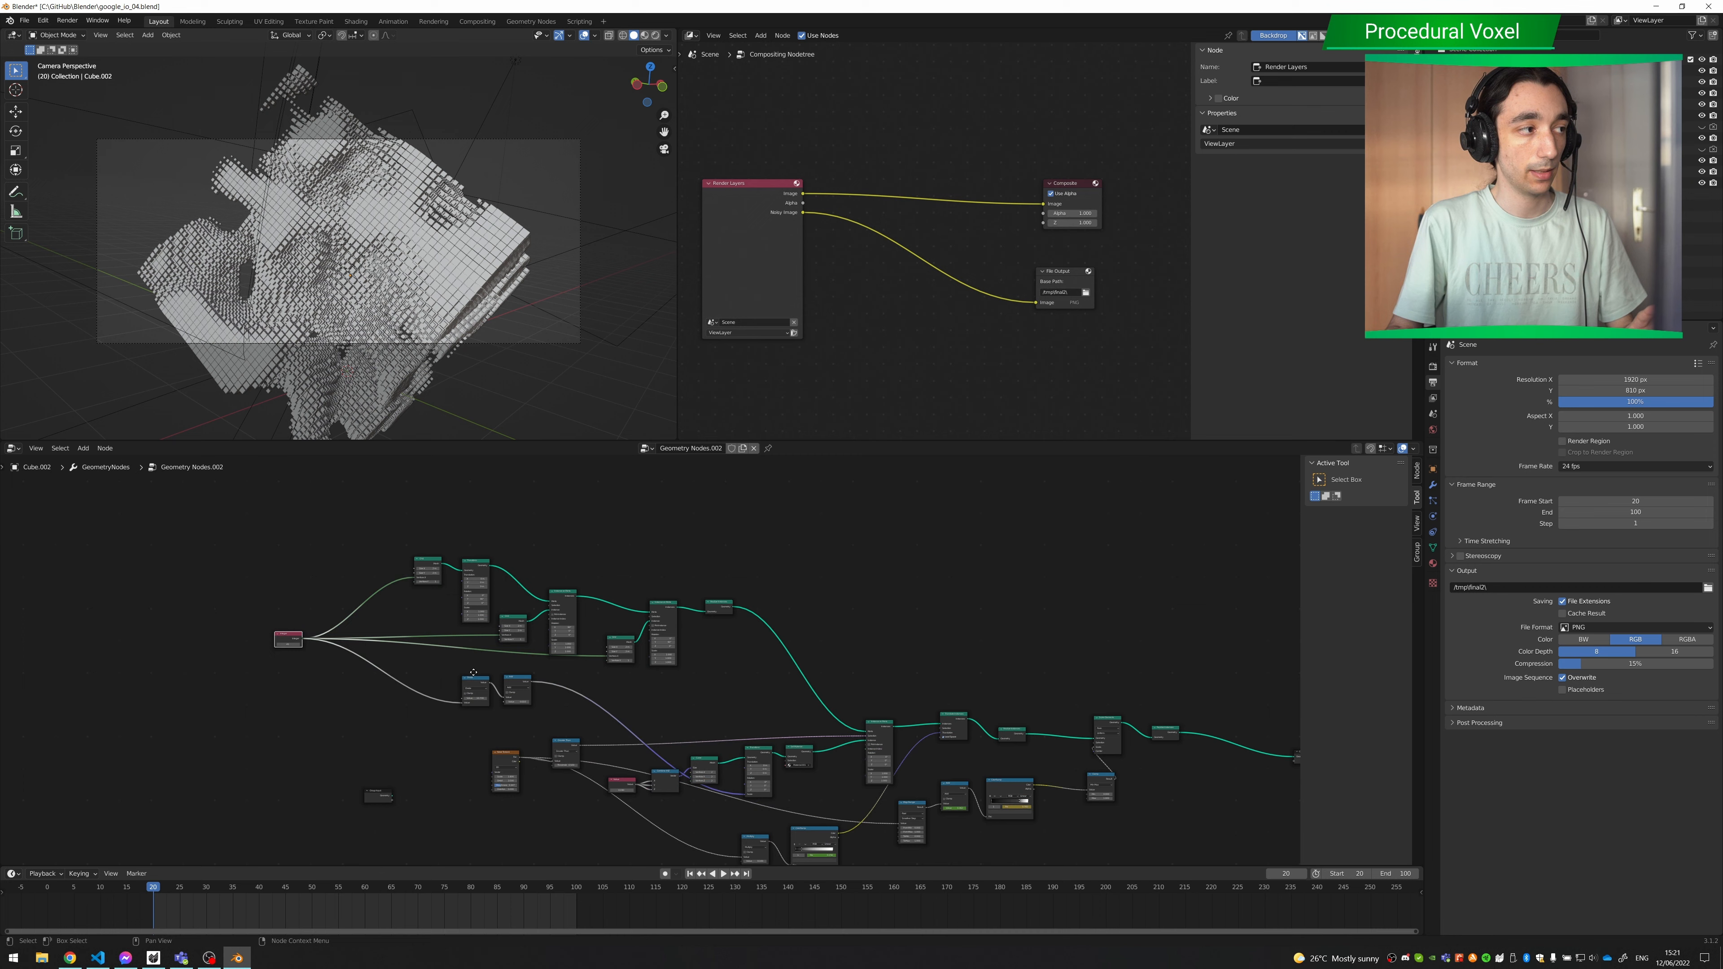
# - Examine the geometry node tree from the grid nodes through the noise, Instance on Points and Scale Elements sections
pyautogui.scroll(3, 517, 685)
pyautogui.moveTo(525, 672); pyautogui.dragTo(471, 677, button='middle')
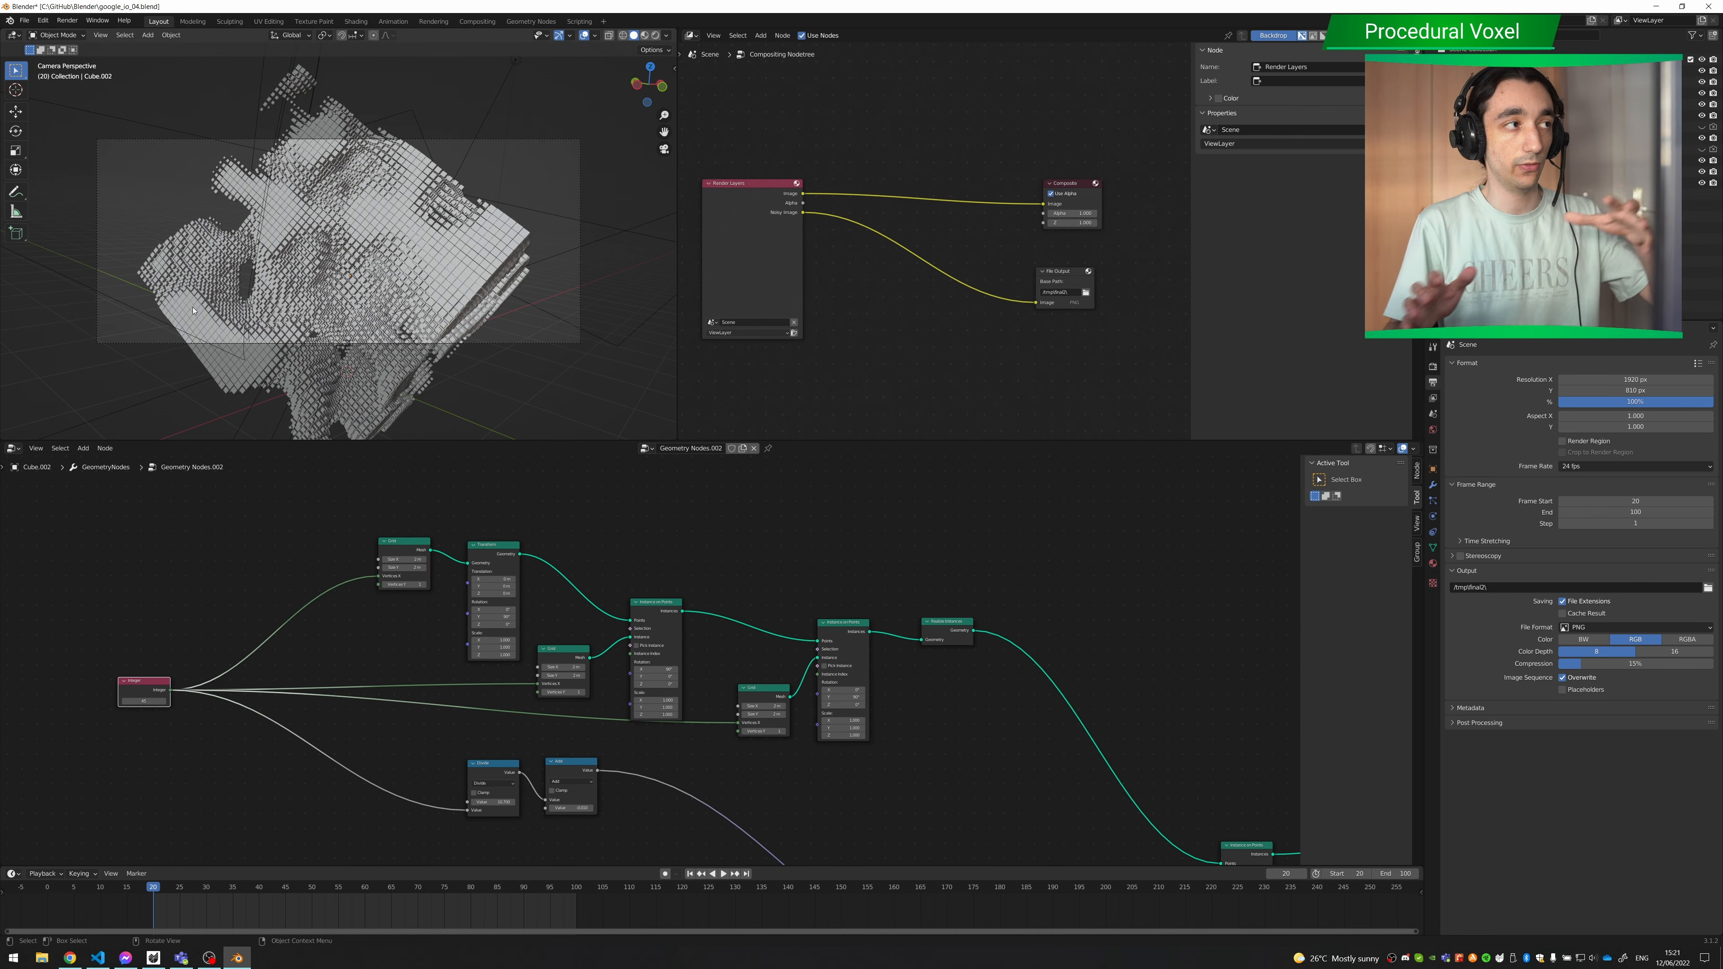
pyautogui.scroll(3, 448, 602)
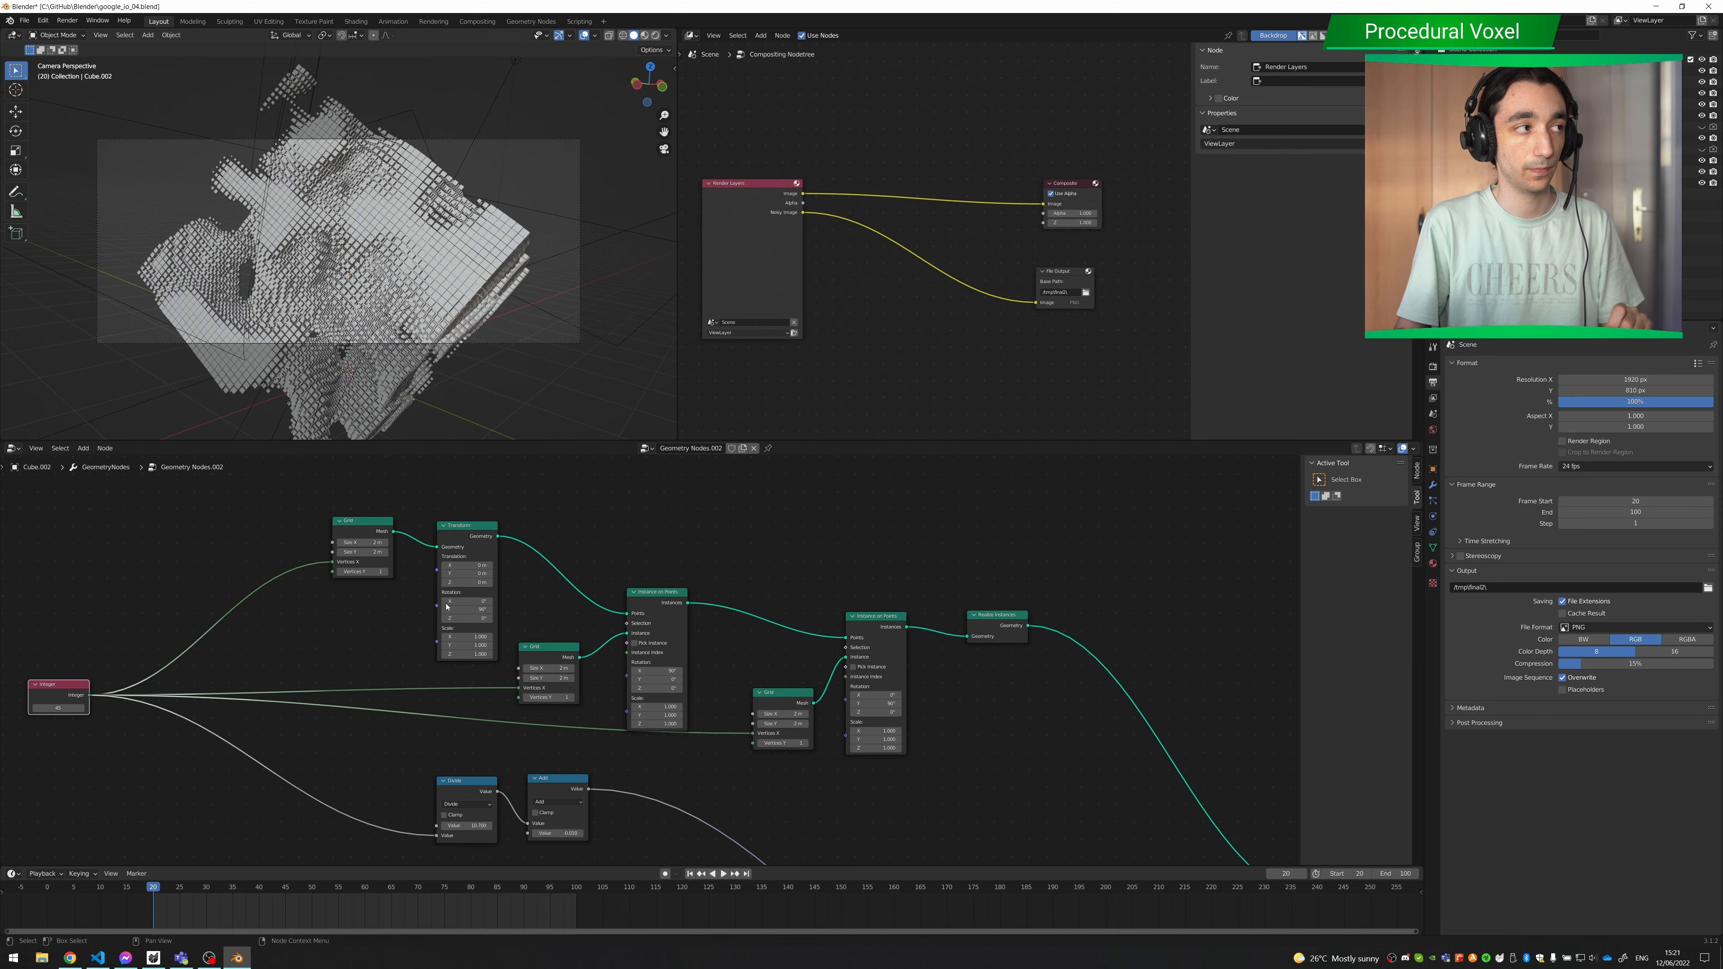
pyautogui.scroll(-12, 502, 666)
pyautogui.moveTo(926, 767); pyautogui.dragTo(774, 592, button='middle')
pyautogui.scroll(6, 735, 671)
pyautogui.scroll(3, 735, 672)
pyautogui.scroll(4, 773, 593)
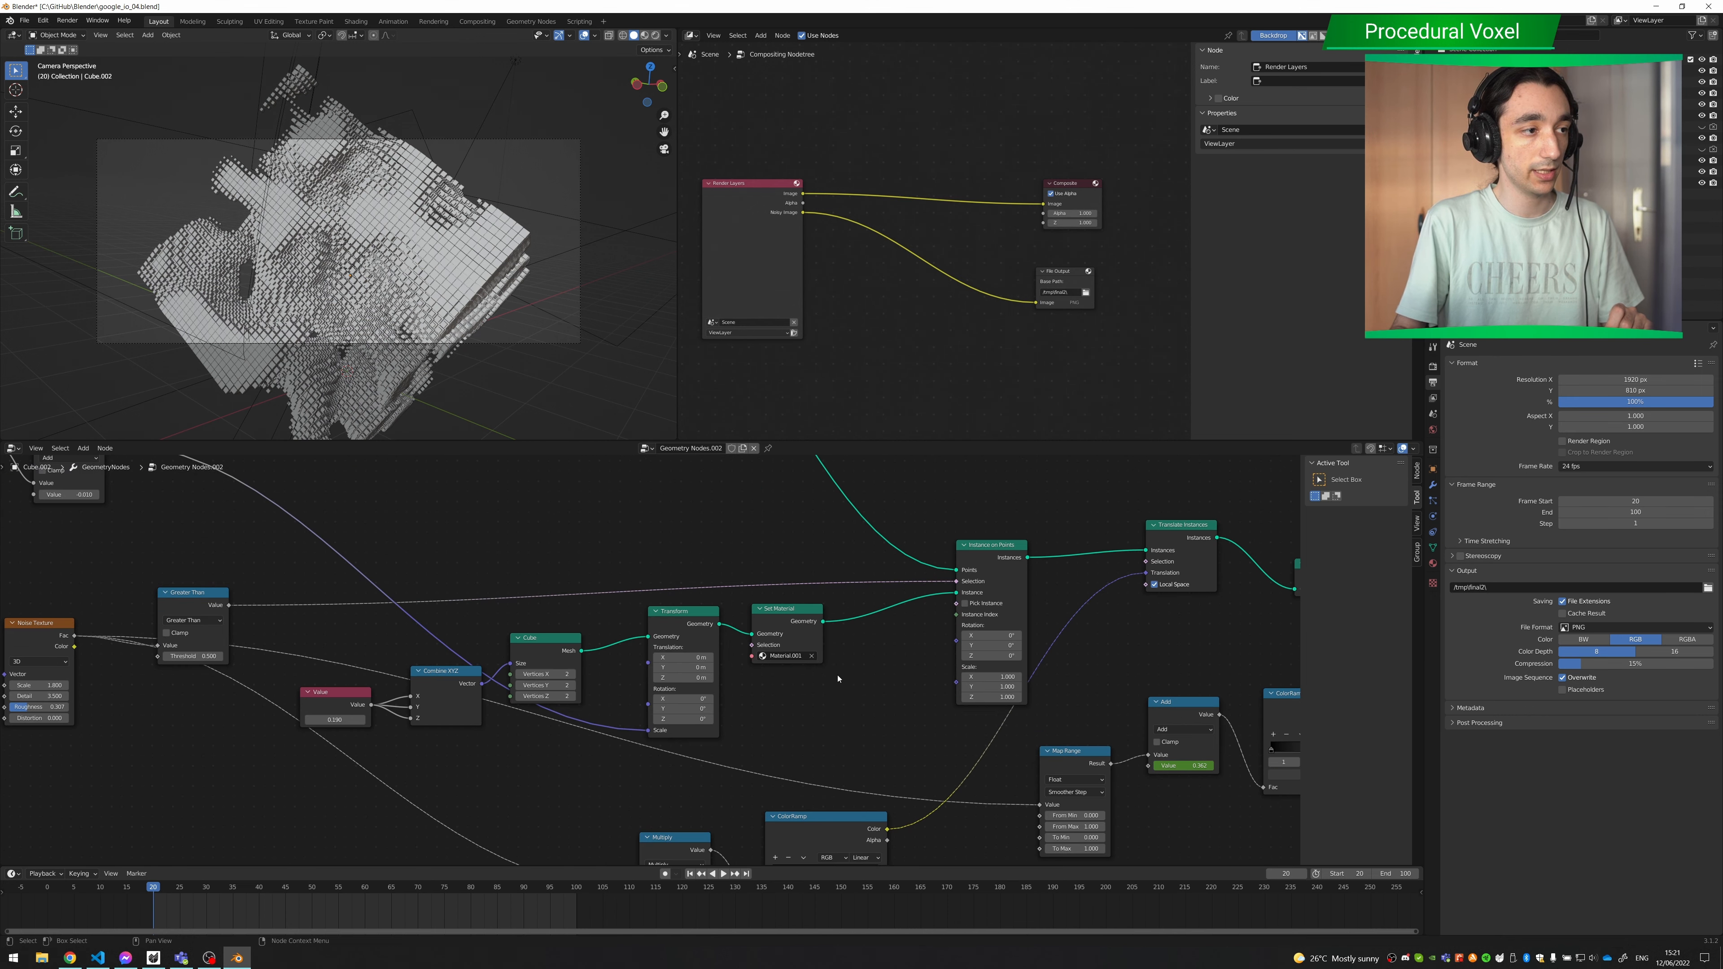
pyautogui.moveTo(851, 686); pyautogui.dragTo(477, 602, button='middle')
pyautogui.scroll(-4, 637, 659)
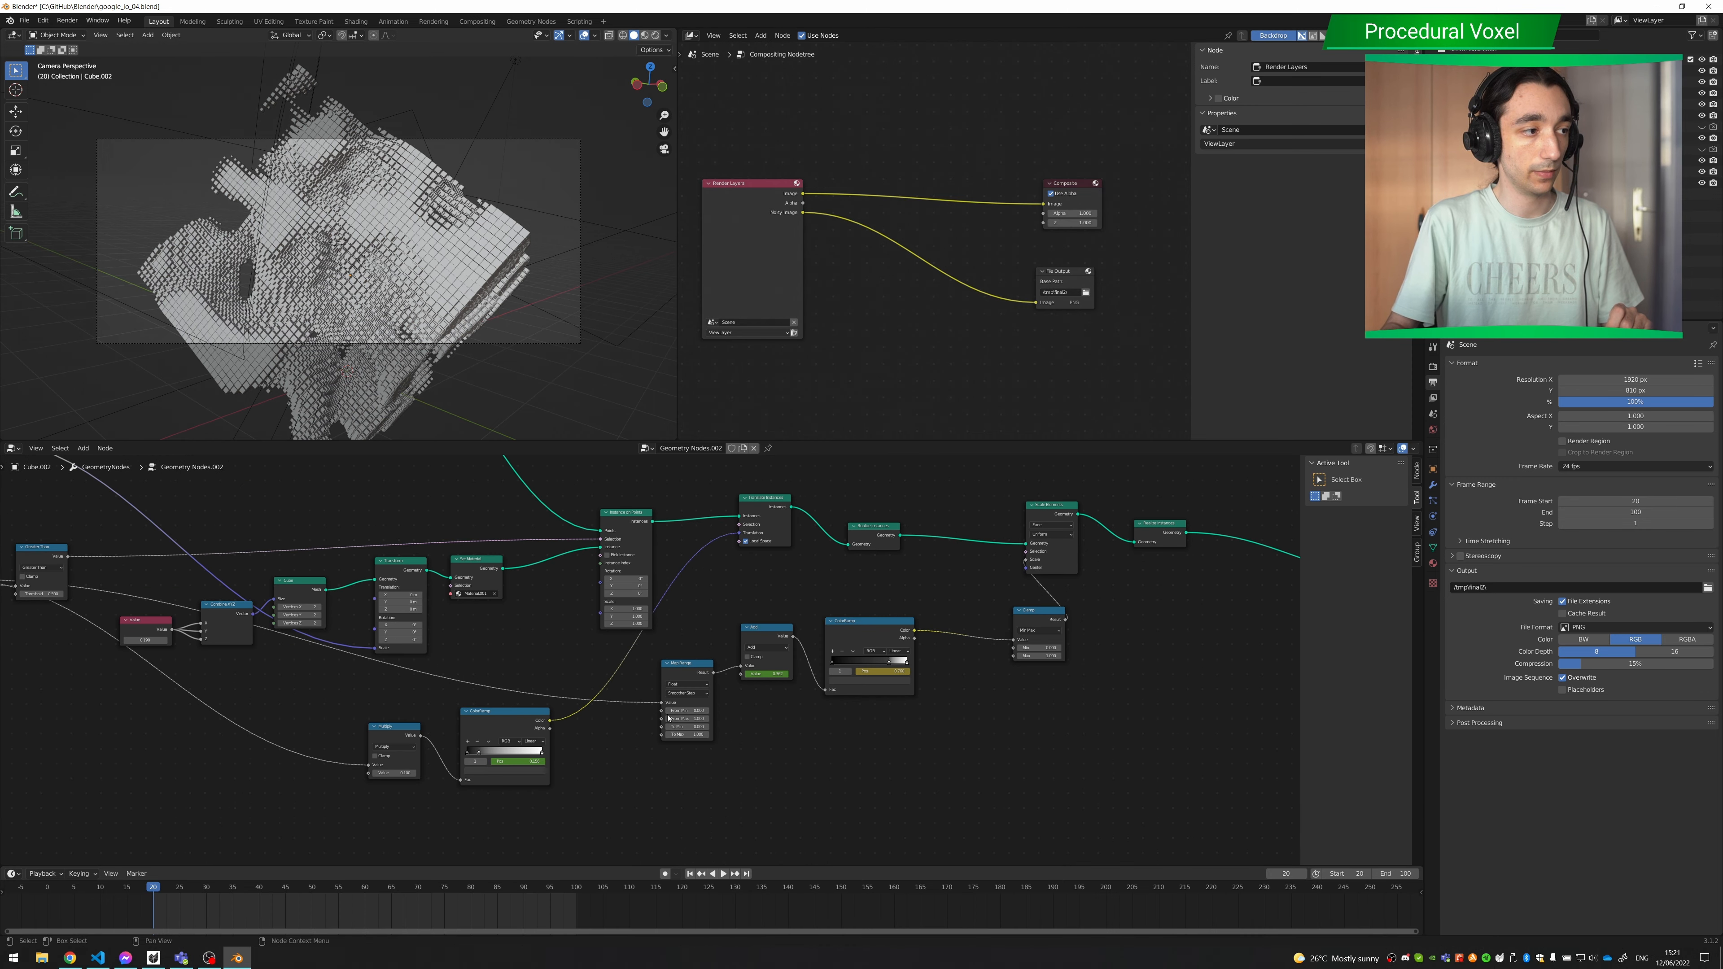
pyautogui.moveTo(679, 600); pyautogui.dragTo(668, 672, button='middle')
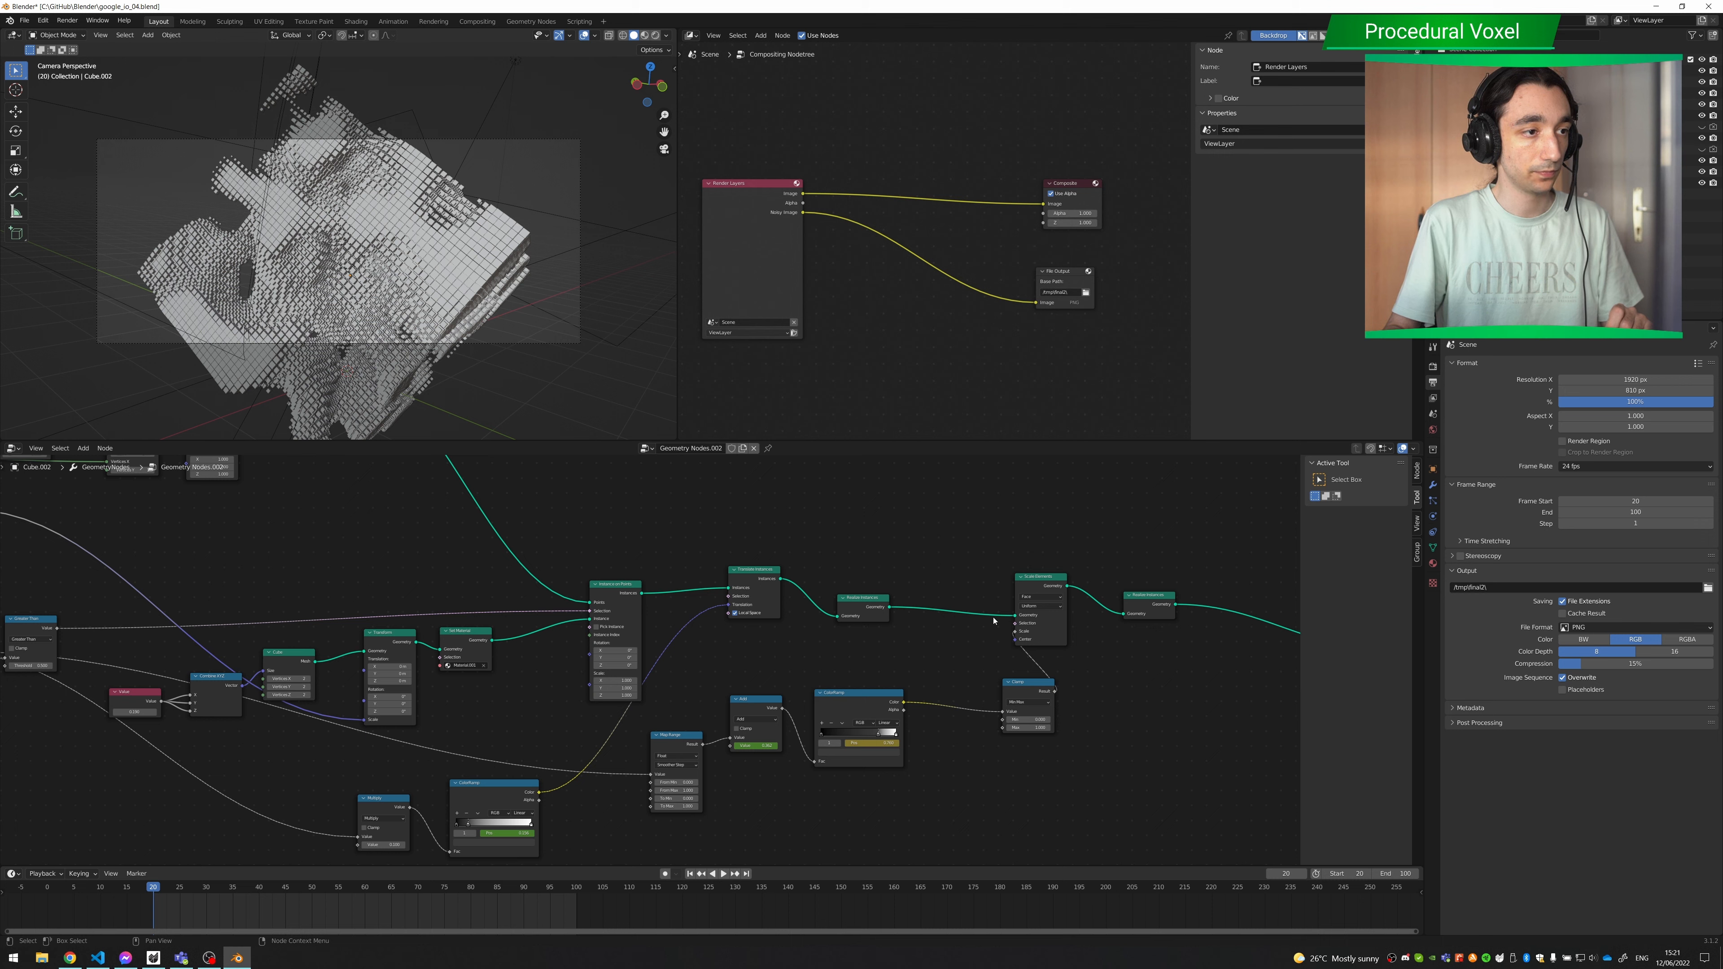
pyautogui.scroll(3, 977, 631)
pyautogui.moveTo(675, 597); pyautogui.dragTo(591, 619, button='middle')
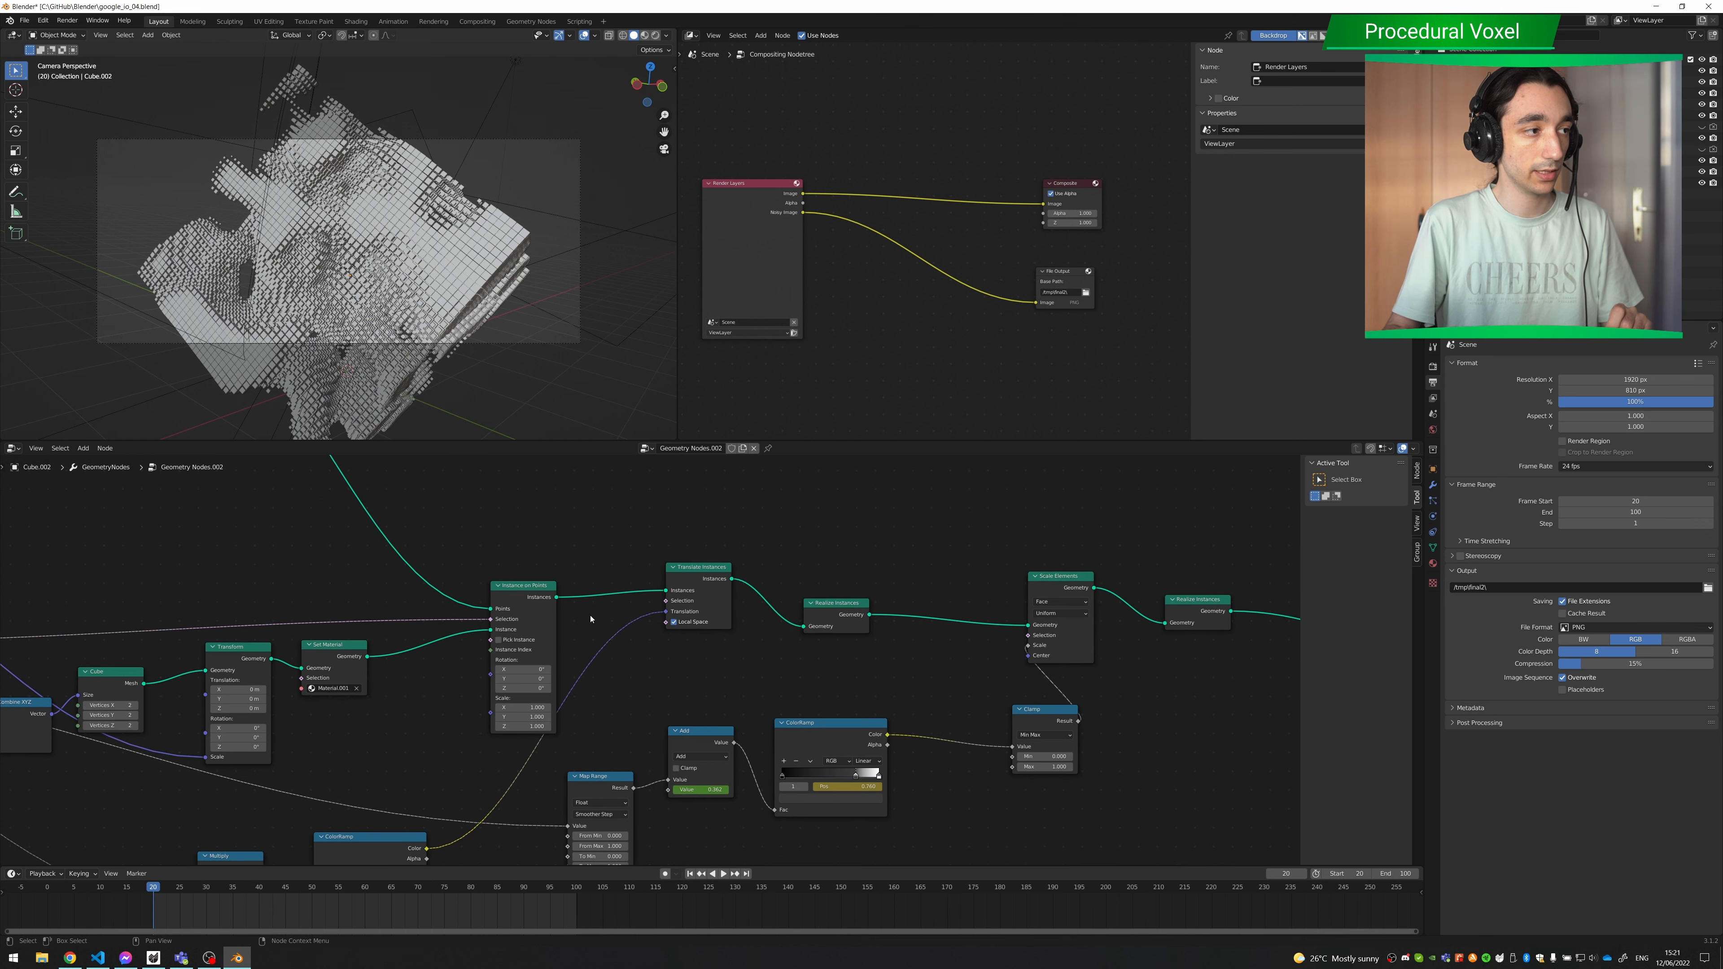
# - Link the cube-placing Instance on Points output directly to the final Realize Instances node and disconnect its Selection input
pyautogui.moveTo(557, 597); pyautogui.dragTo(1166, 625)
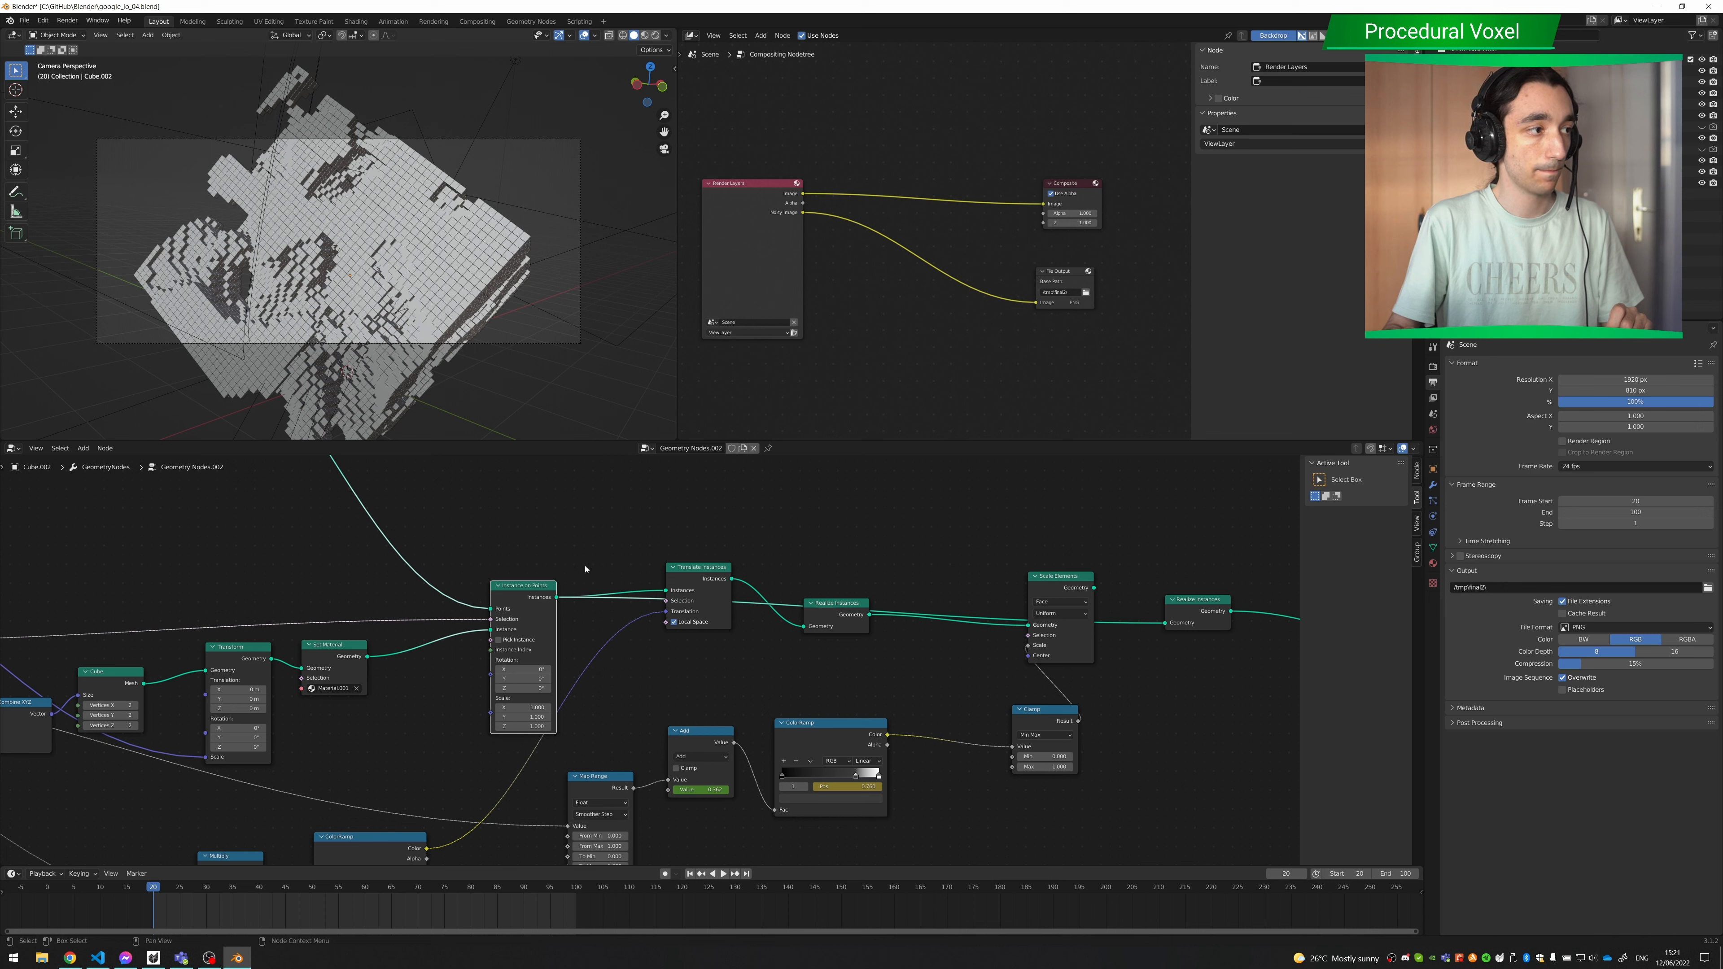
pyautogui.moveTo(488, 620); pyautogui.dragTo(441, 621)
pyautogui.moveTo(411, 327); pyautogui.dragTo(396, 280, button='middle')
pyautogui.scroll(1, 384, 281)
pyautogui.scroll(1, 384, 282)
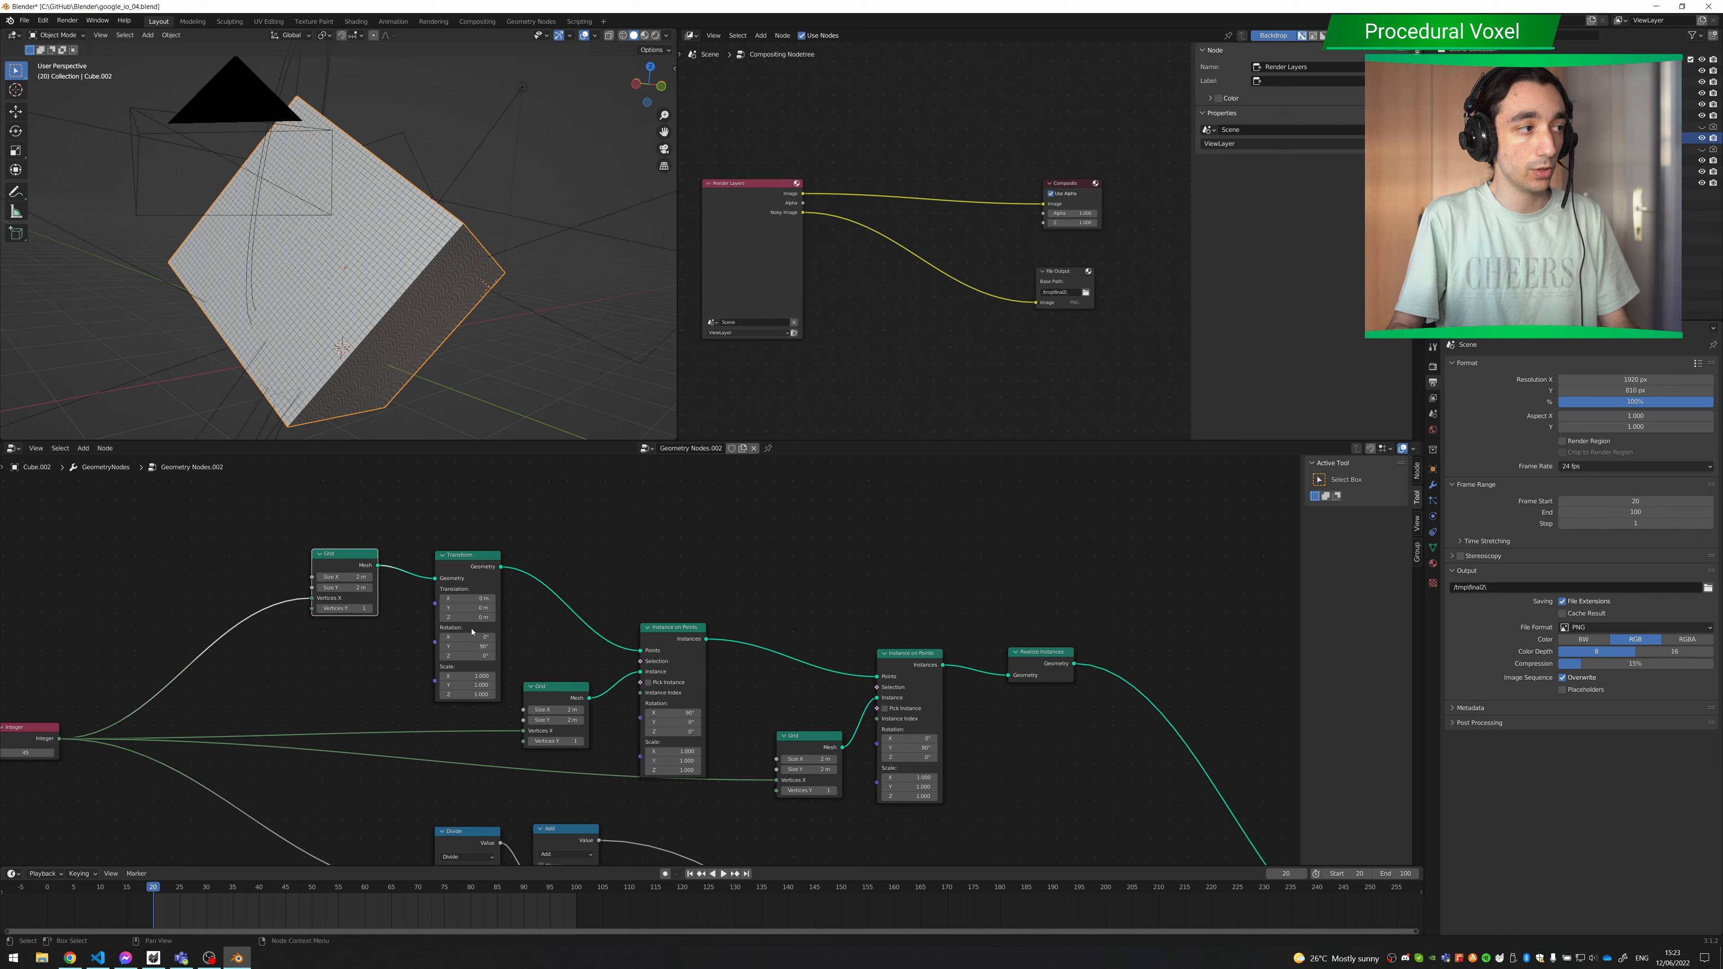
# - Examine the first Grid node's size and vertex settings and the Integer node connected to its Vertices X input
pyautogui.scroll(1, 331, 594)
pyautogui.scroll(-1, 330, 594)
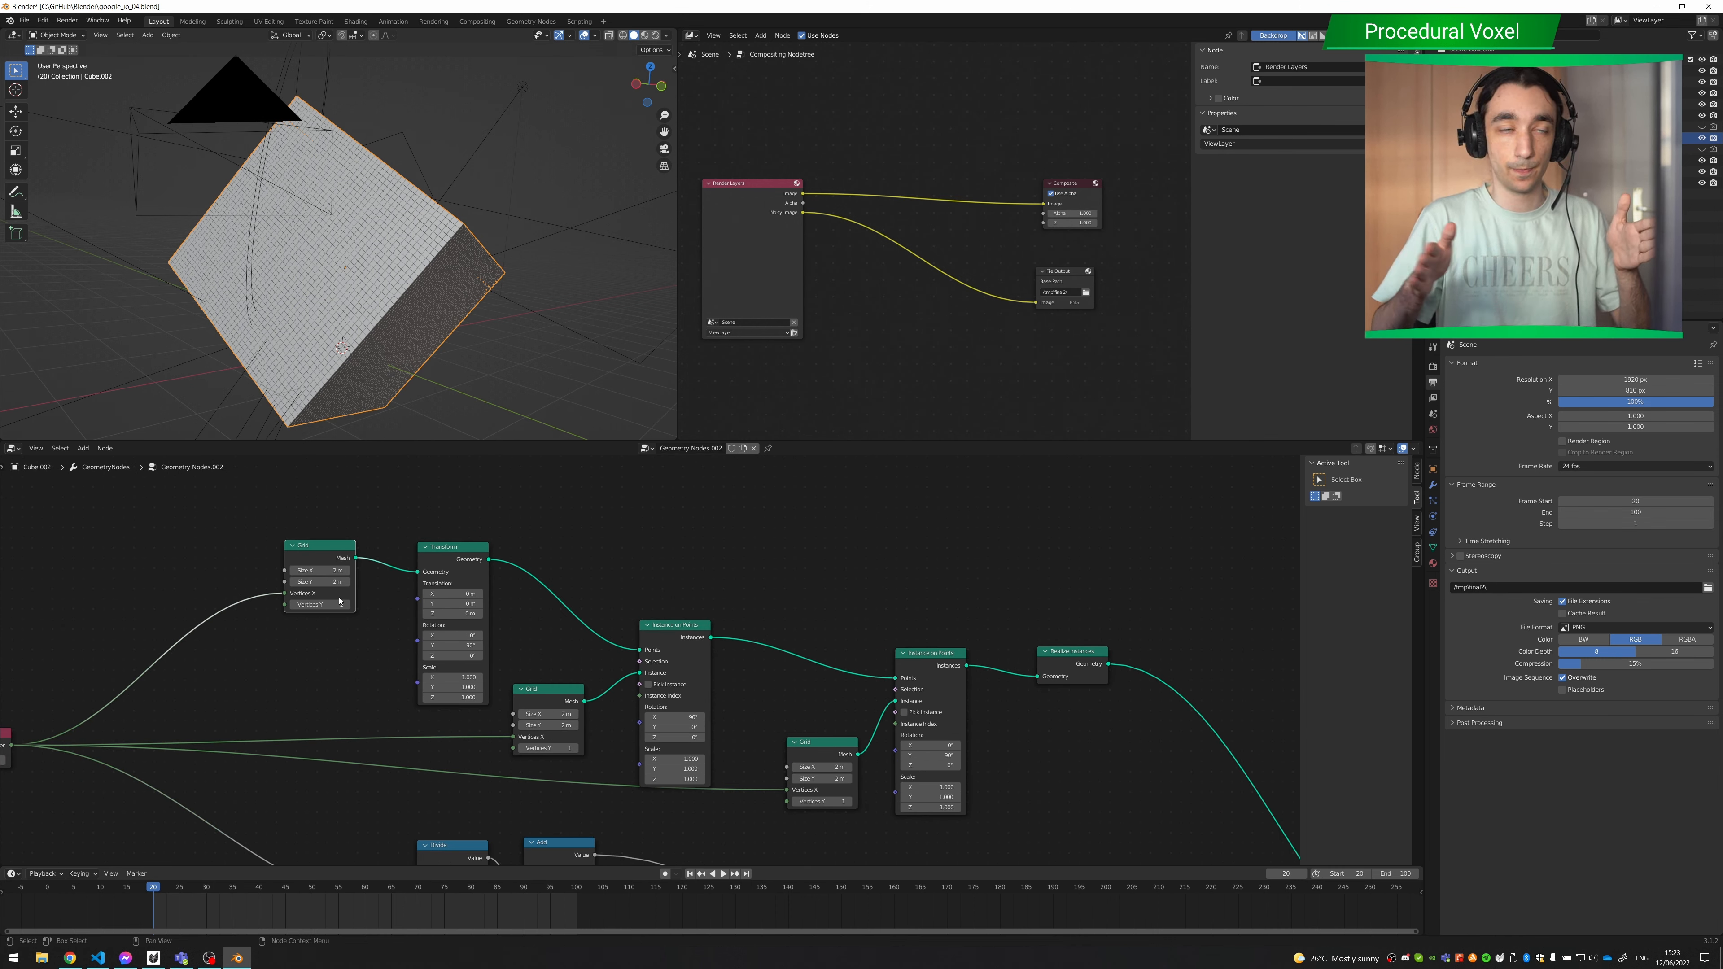
pyautogui.scroll(2, 304, 622)
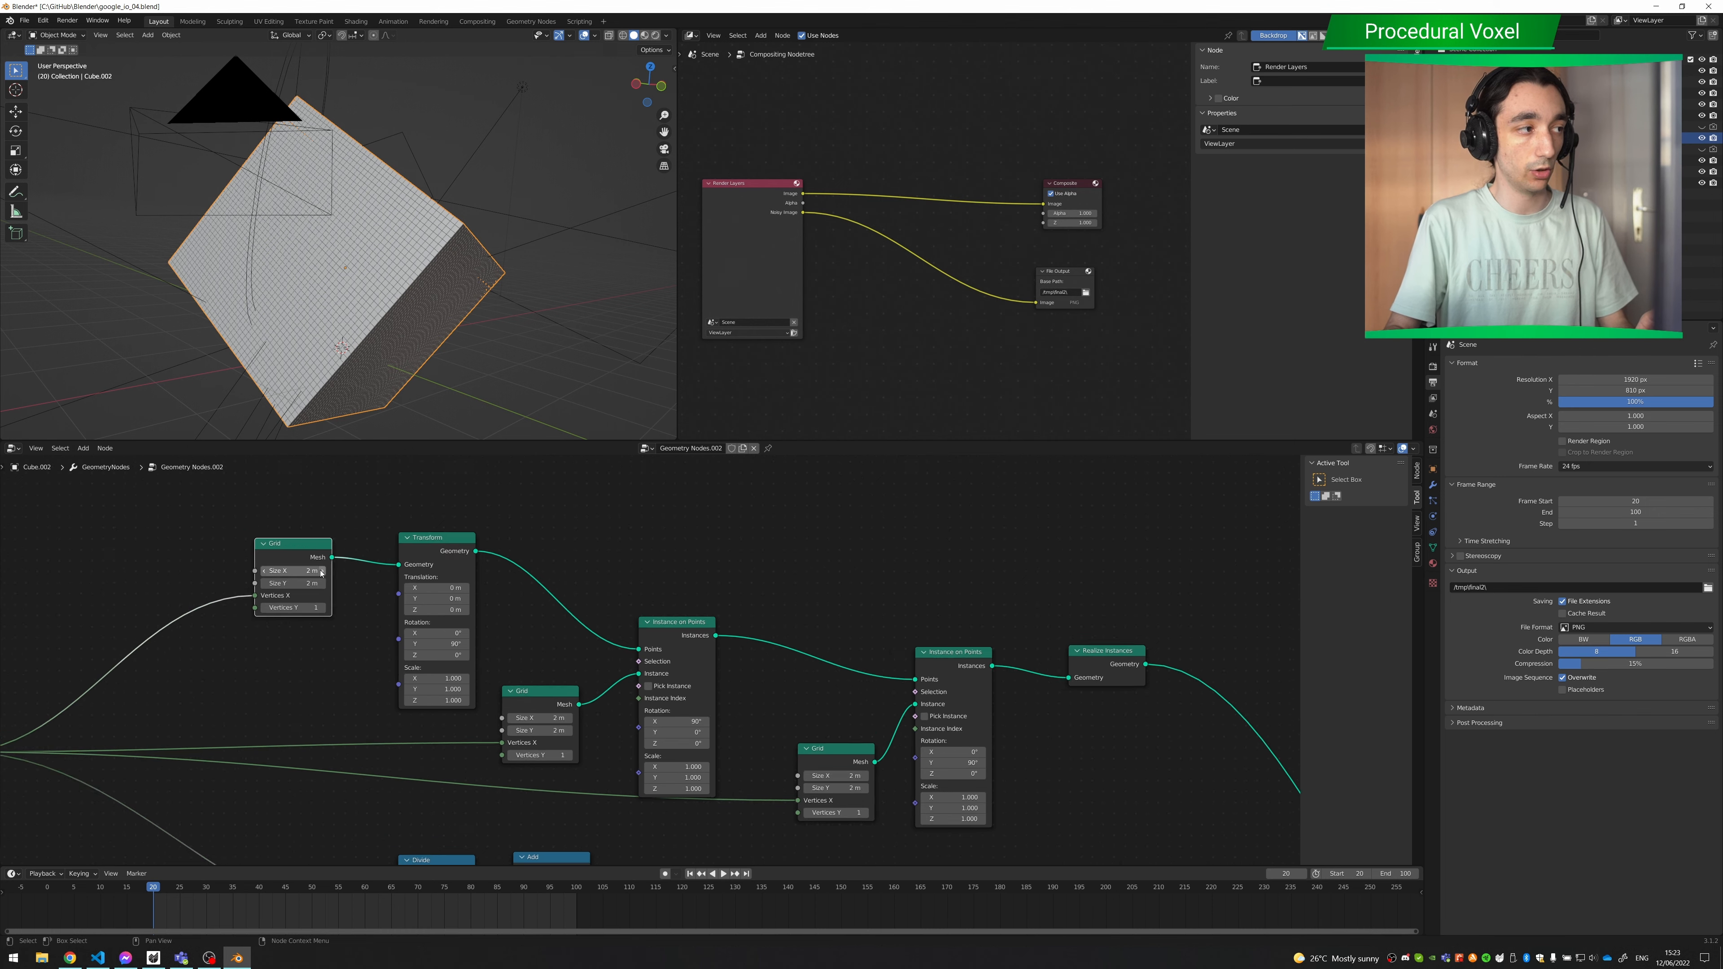
pyautogui.moveTo(303, 622); pyautogui.dragTo(509, 640, button='middle')
pyautogui.scroll(3, 536, 693)
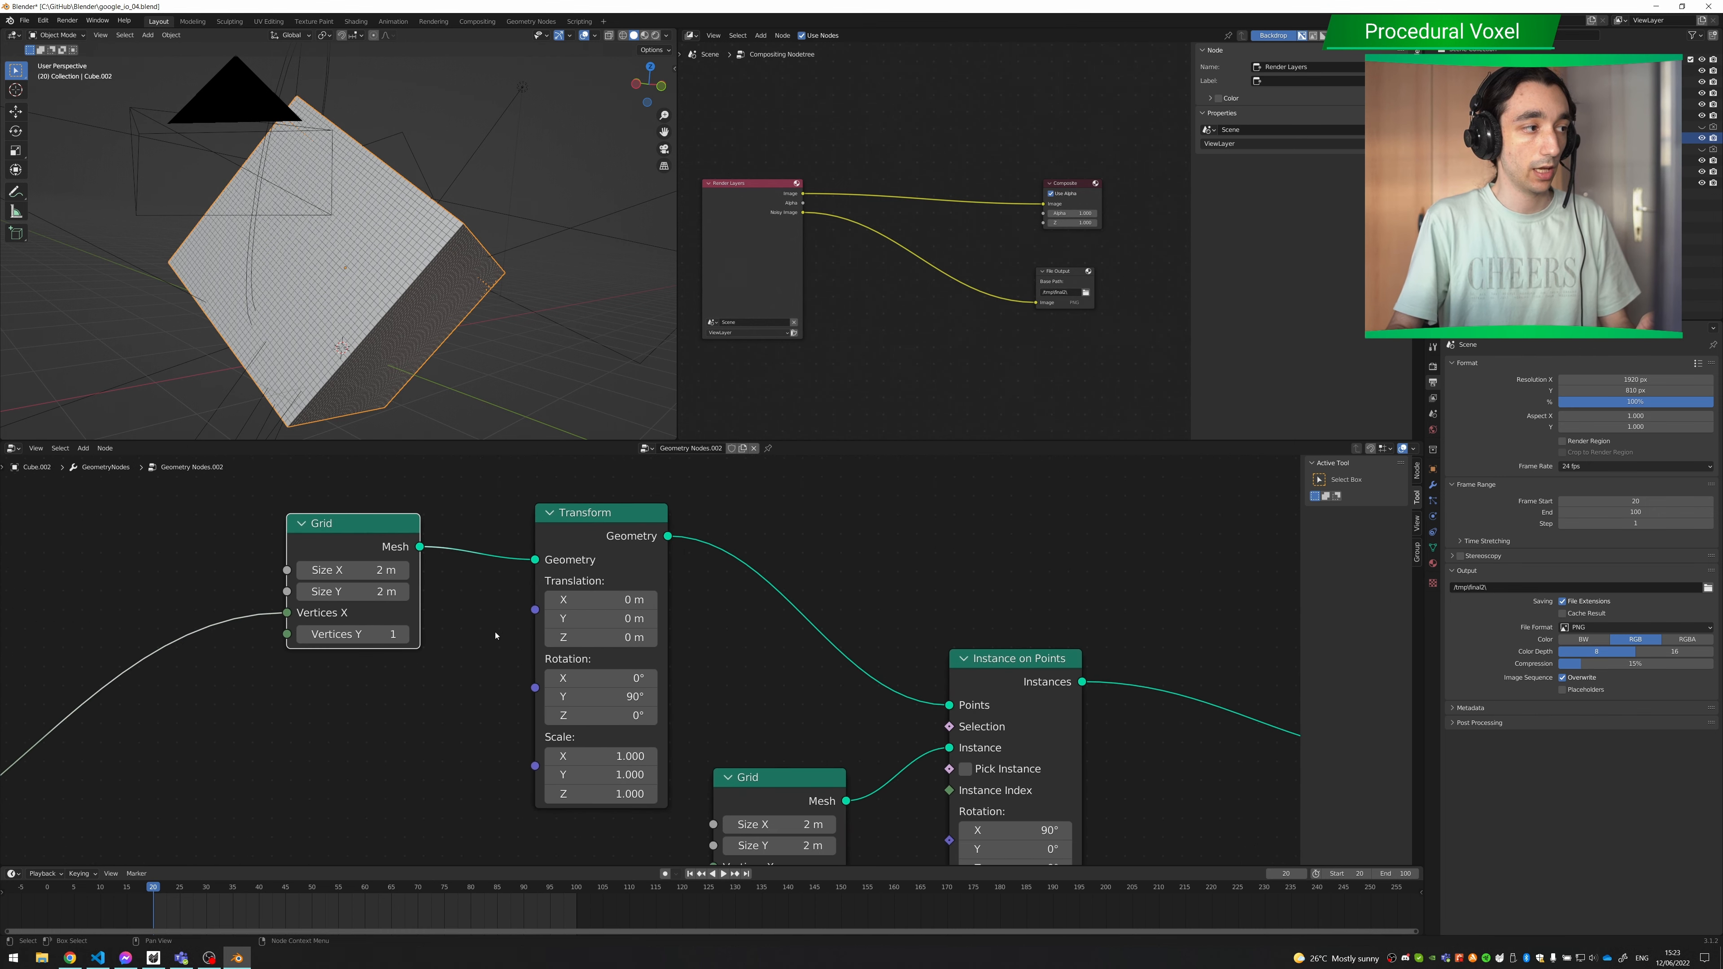
pyautogui.moveTo(359, 527); pyautogui.dragTo(357, 529)
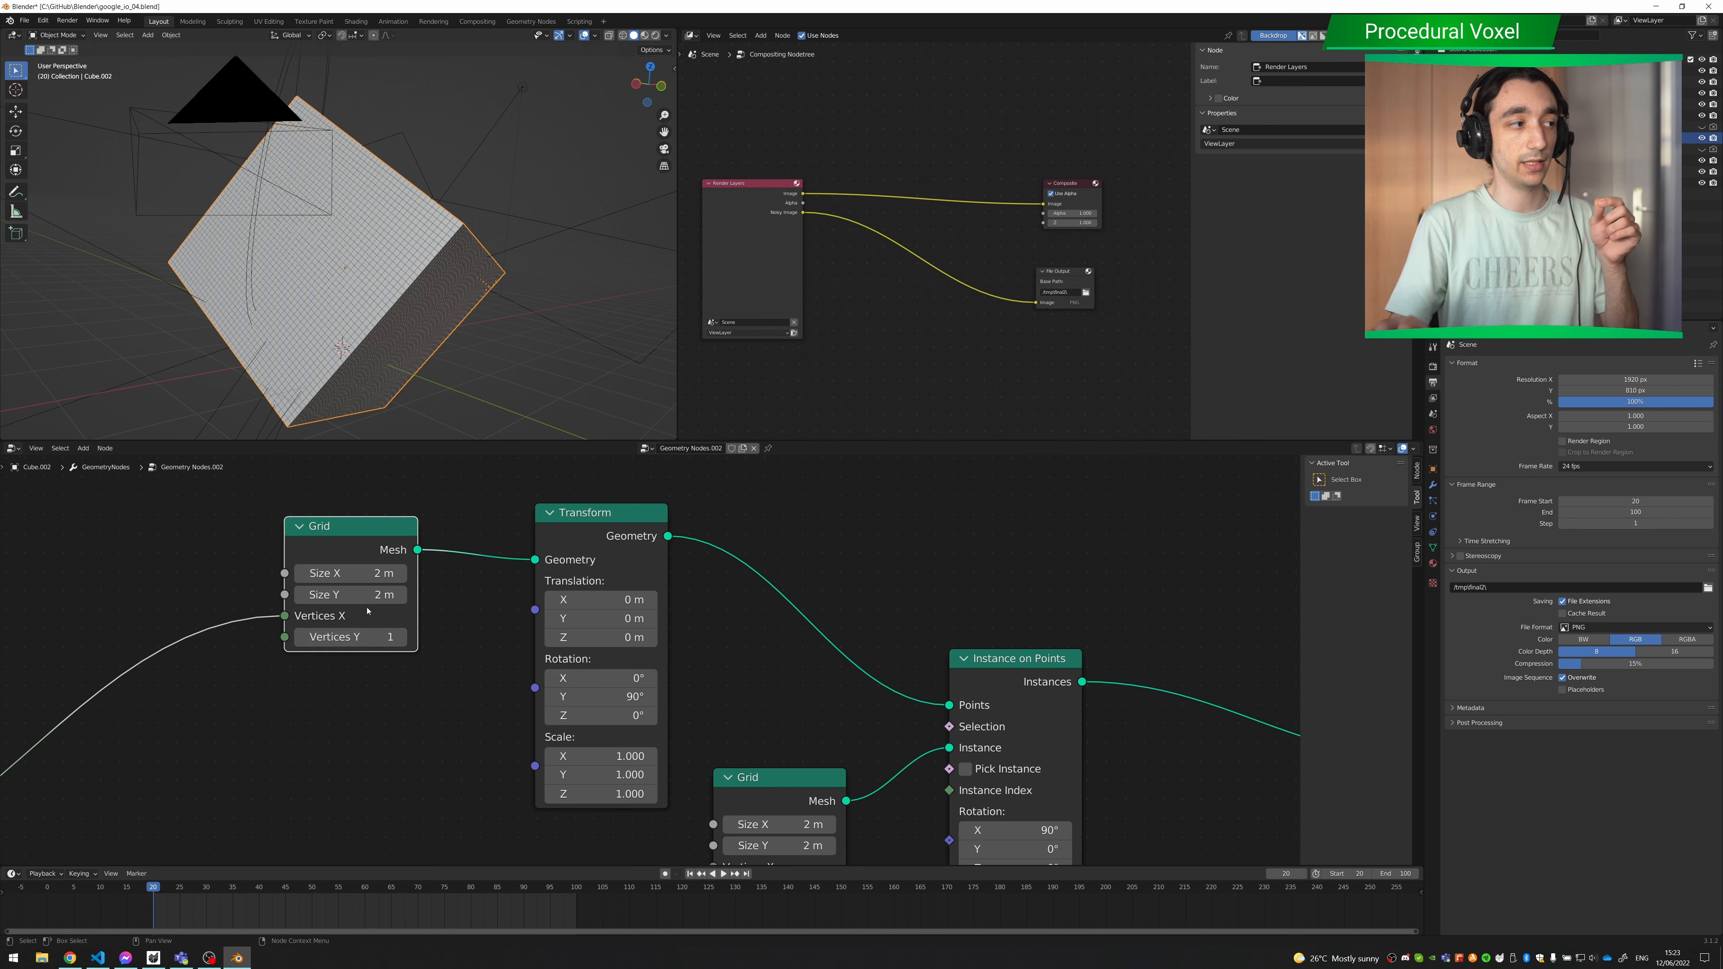
pyautogui.moveTo(259, 710); pyautogui.dragTo(402, 728, button='middle')
pyautogui.moveTo(870, 565); pyautogui.dragTo(493, 685, button='middle')
pyautogui.scroll(-3, 546, 682)
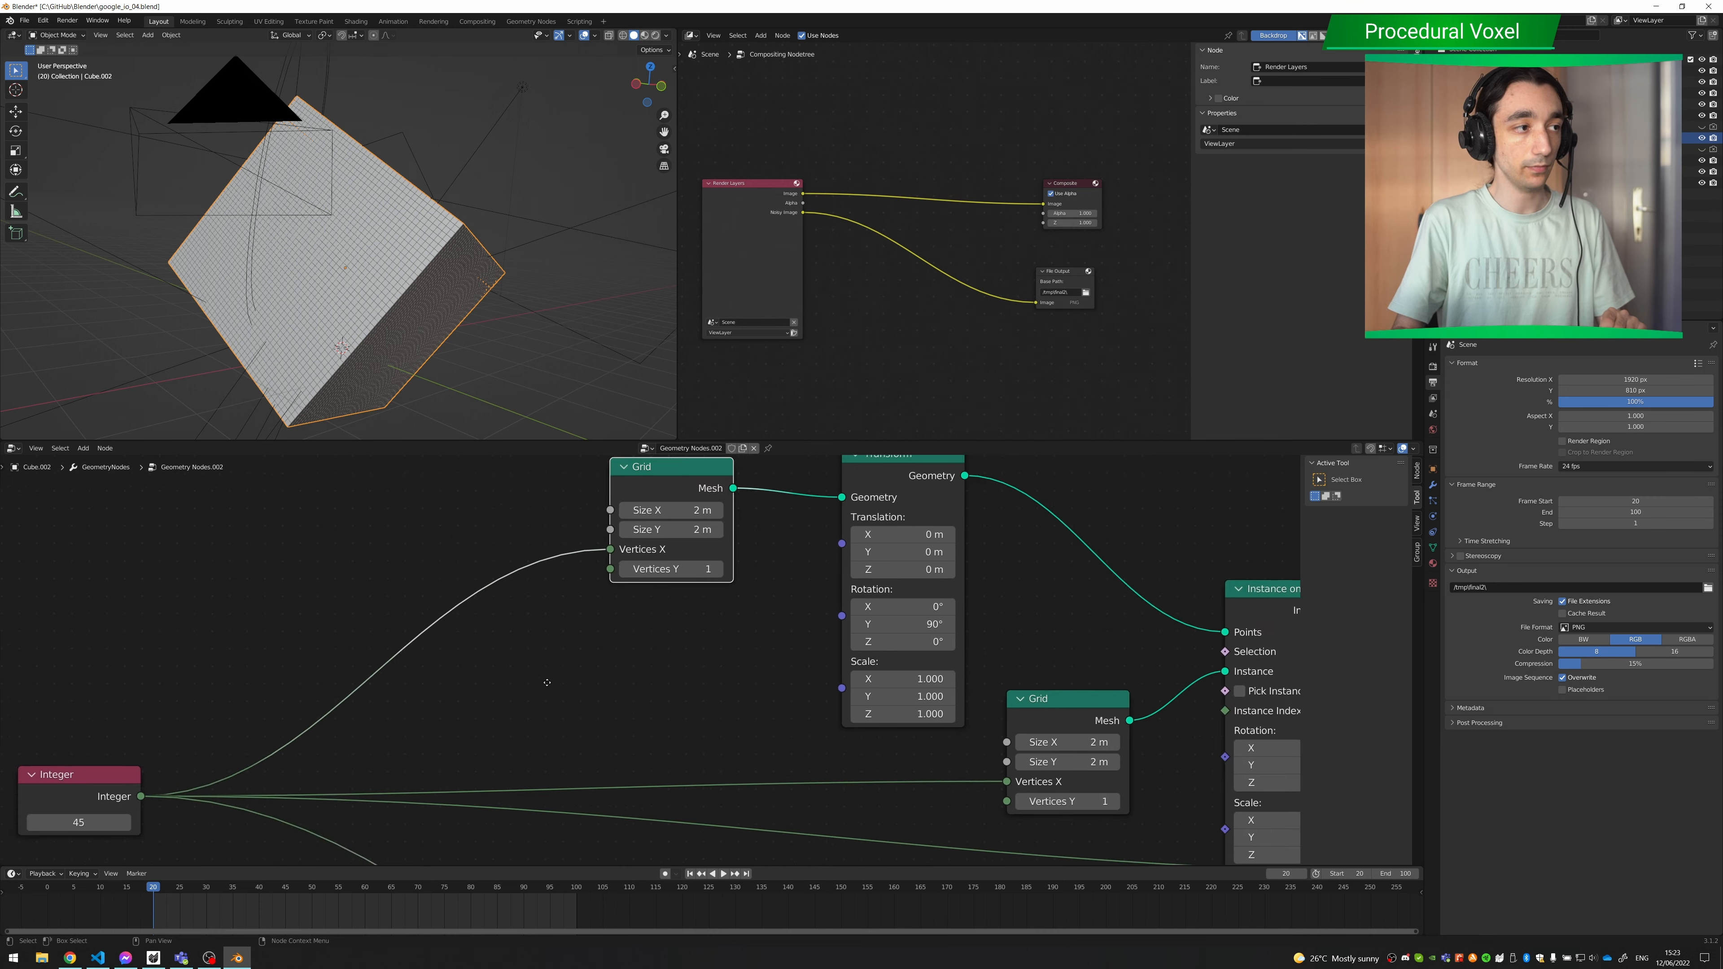
pyautogui.moveTo(657, 587); pyautogui.dragTo(506, 641, button='middle')
pyautogui.moveTo(503, 527); pyautogui.dragTo(494, 530)
# - Link the first Grid's mesh directly to the group output to inspect it alone, and restore the Realize Instances link
pyautogui.moveTo(624, 662); pyautogui.dragTo(321, 617, button='middle')
pyautogui.scroll(-7, 528, 658)
pyautogui.scroll(-10, 320, 617)
pyautogui.moveTo(538, 566); pyautogui.dragTo(291, 509, button='middle')
pyautogui.moveTo(269, 559); pyautogui.dragTo(1196, 760)
pyautogui.moveTo(407, 251); pyautogui.dragTo(378, 335, button='middle')
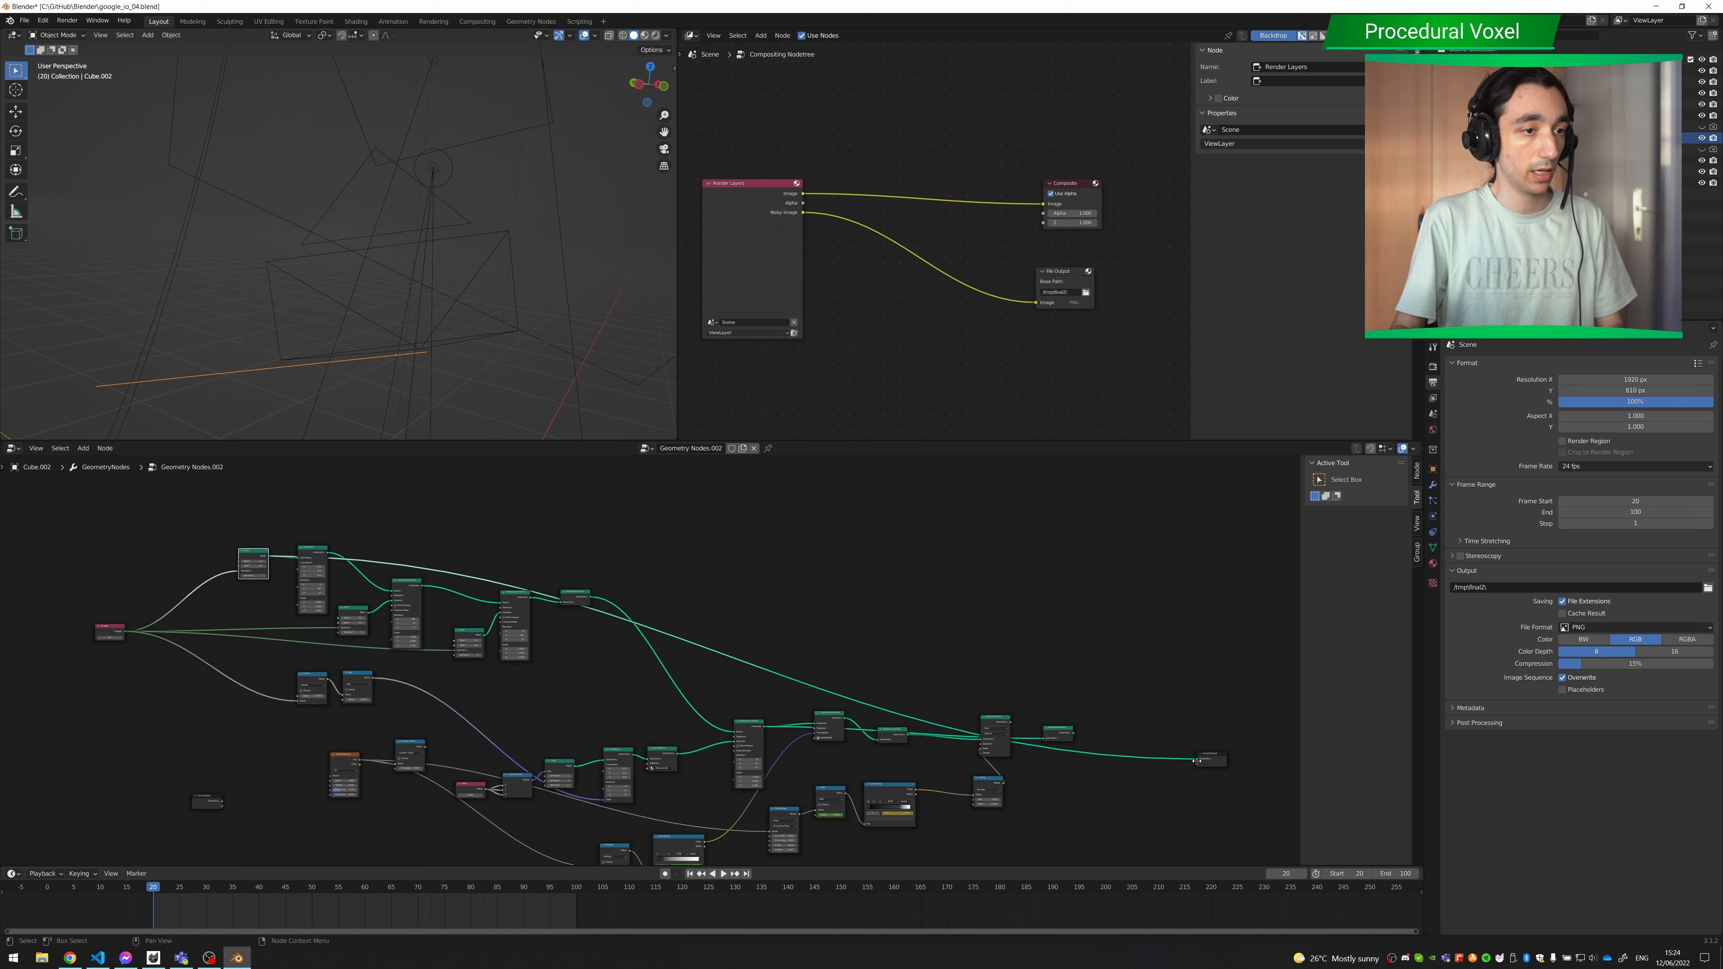
pyautogui.moveTo(1198, 760)
pyautogui.mouseDown()
pyautogui.moveTo(1043, 700)
pyautogui.moveTo(1199, 760)
pyautogui.mouseUp()
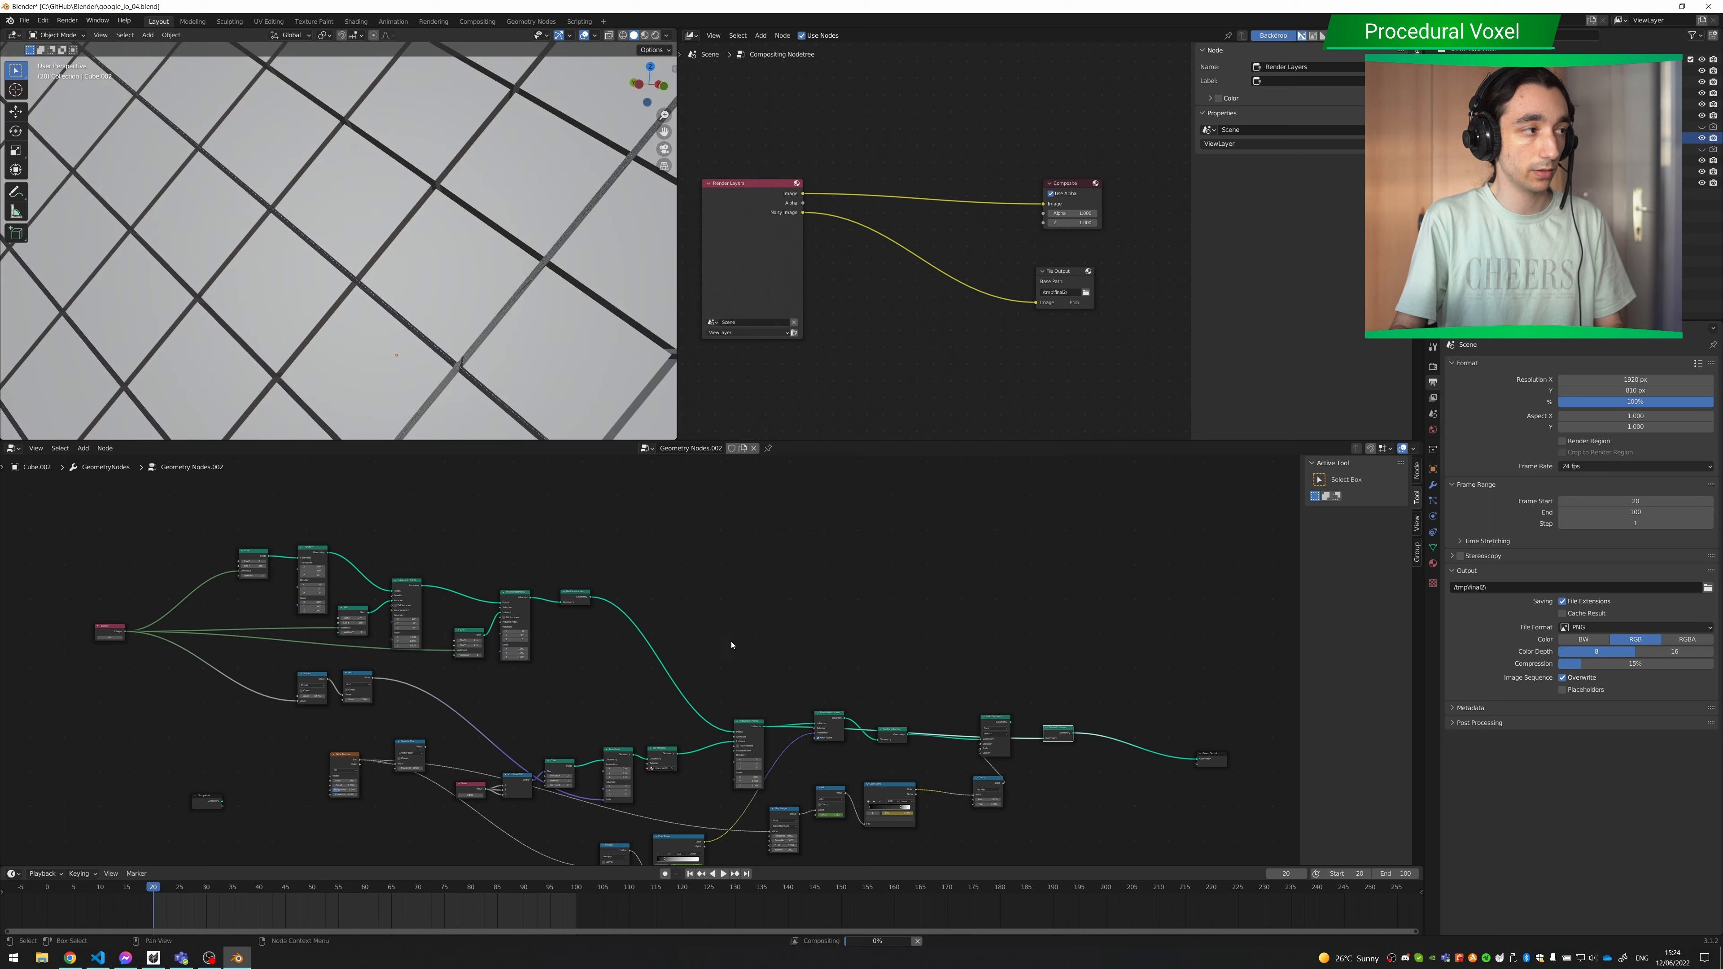
# - Examine the full voxel cube and the Transform node that rotates the first grid
pyautogui.scroll(5, 404, 543)
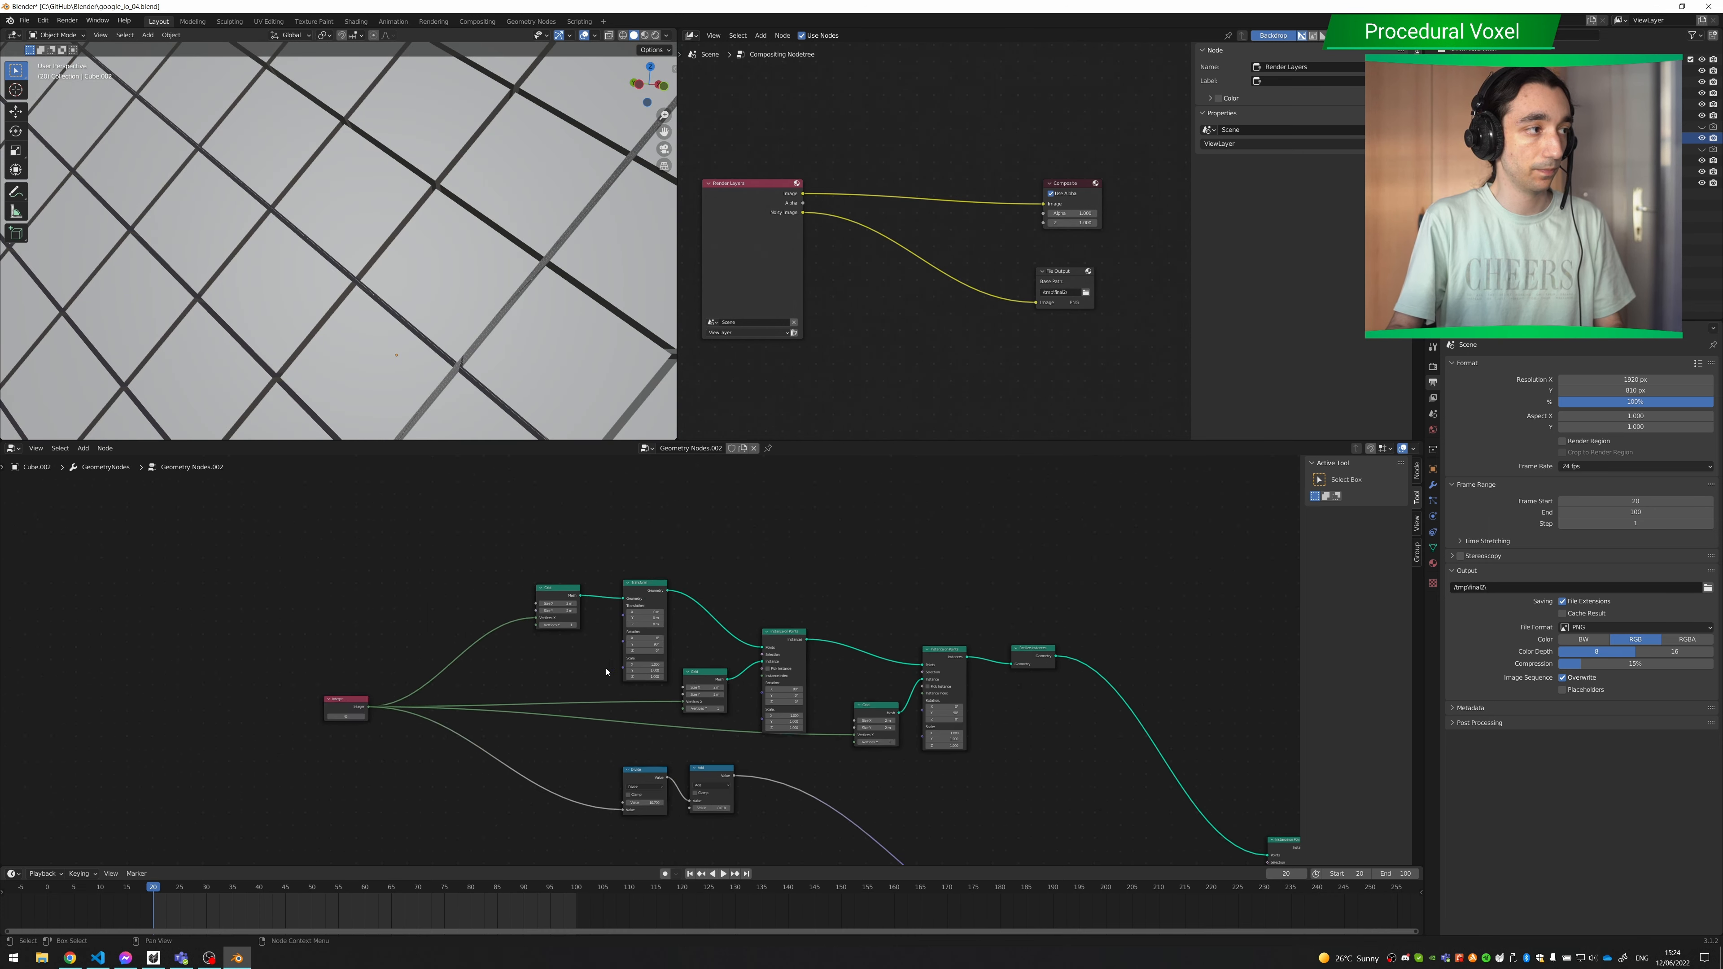
pyautogui.scroll(-3, 494, 357)
pyautogui.scroll(-4, 494, 356)
pyautogui.moveTo(489, 354); pyautogui.dragTo(445, 356, button='middle')
pyautogui.scroll(4, 637, 649)
pyautogui.moveTo(565, 601)
pyautogui.mouseDown(button='middle')
pyautogui.moveTo(590, 666)
pyautogui.moveTo(569, 635)
pyautogui.mouseUp(button='middle')
pyautogui.scroll(4, 590, 666)
pyautogui.moveTo(428, 548); pyautogui.dragTo(421, 544)
pyautogui.moveTo(434, 543); pyautogui.dragTo(378, 537, button='middle')
pyautogui.moveTo(573, 526); pyautogui.dragTo(547, 511)
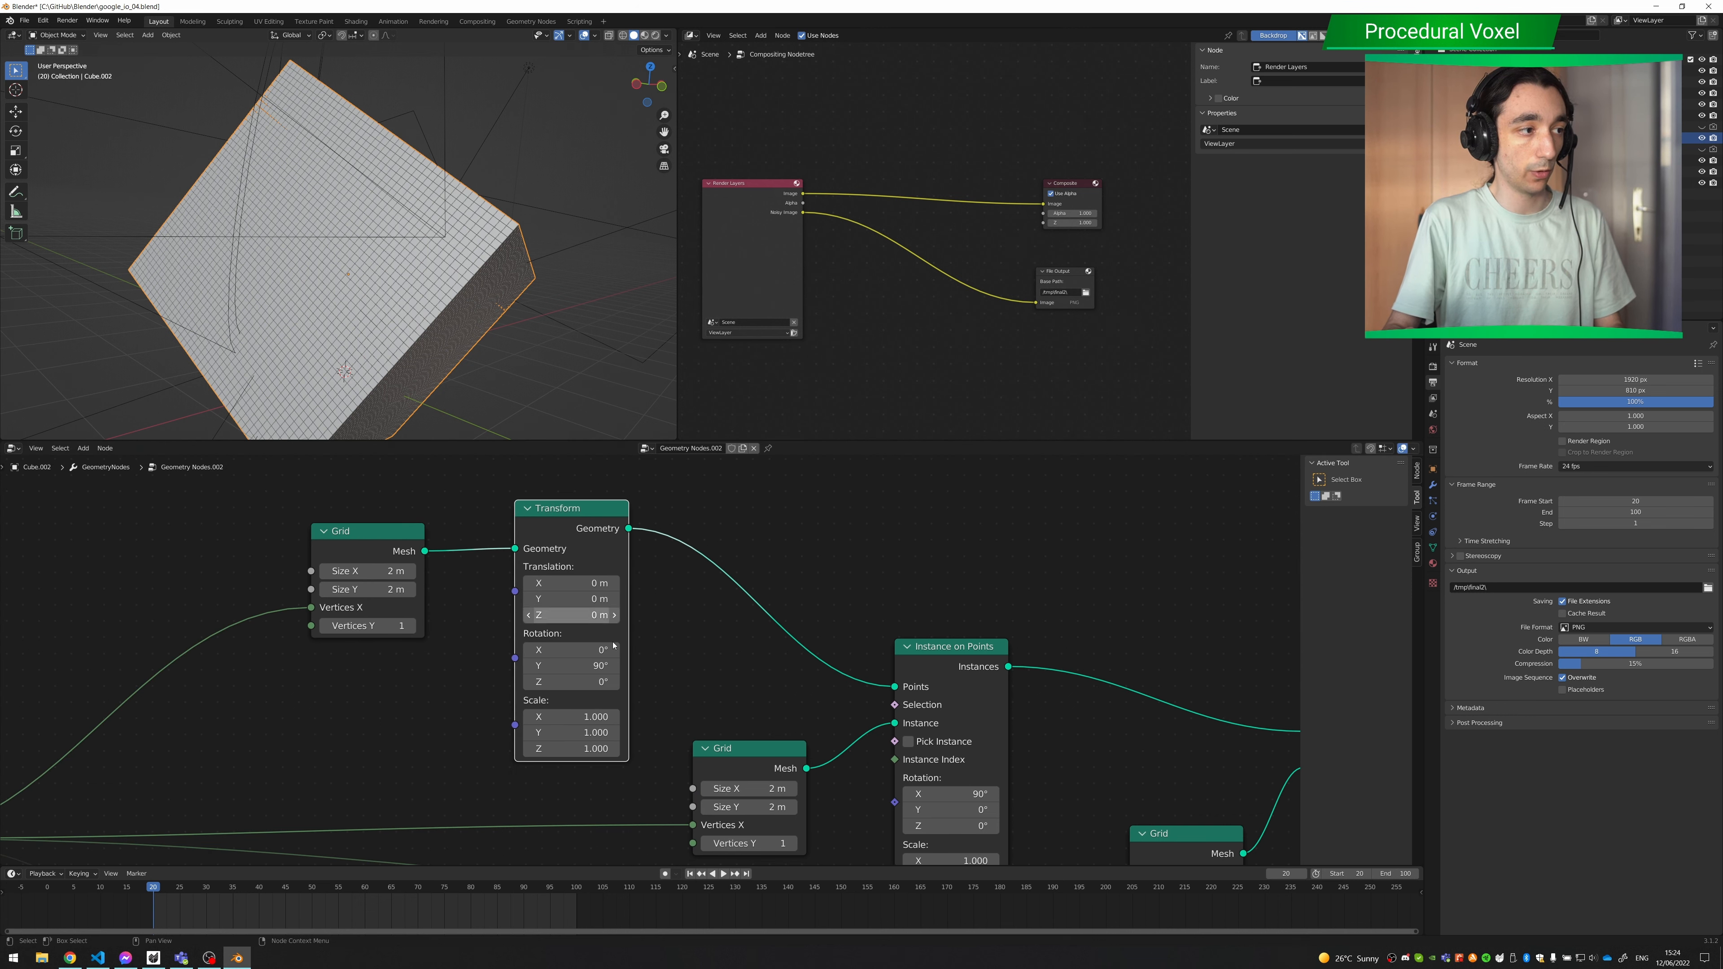
# - Examine the two chained Instance on Points nodes and the Grid nodes supplying their instances
pyautogui.moveTo(601, 665); pyautogui.dragTo(396, 549, button='middle')
pyautogui.moveTo(533, 644)
pyautogui.mouseDown()
pyautogui.moveTo(528, 607)
pyautogui.moveTo(531, 640)
pyautogui.mouseUp()
pyautogui.moveTo(746, 540); pyautogui.dragTo(724, 520)
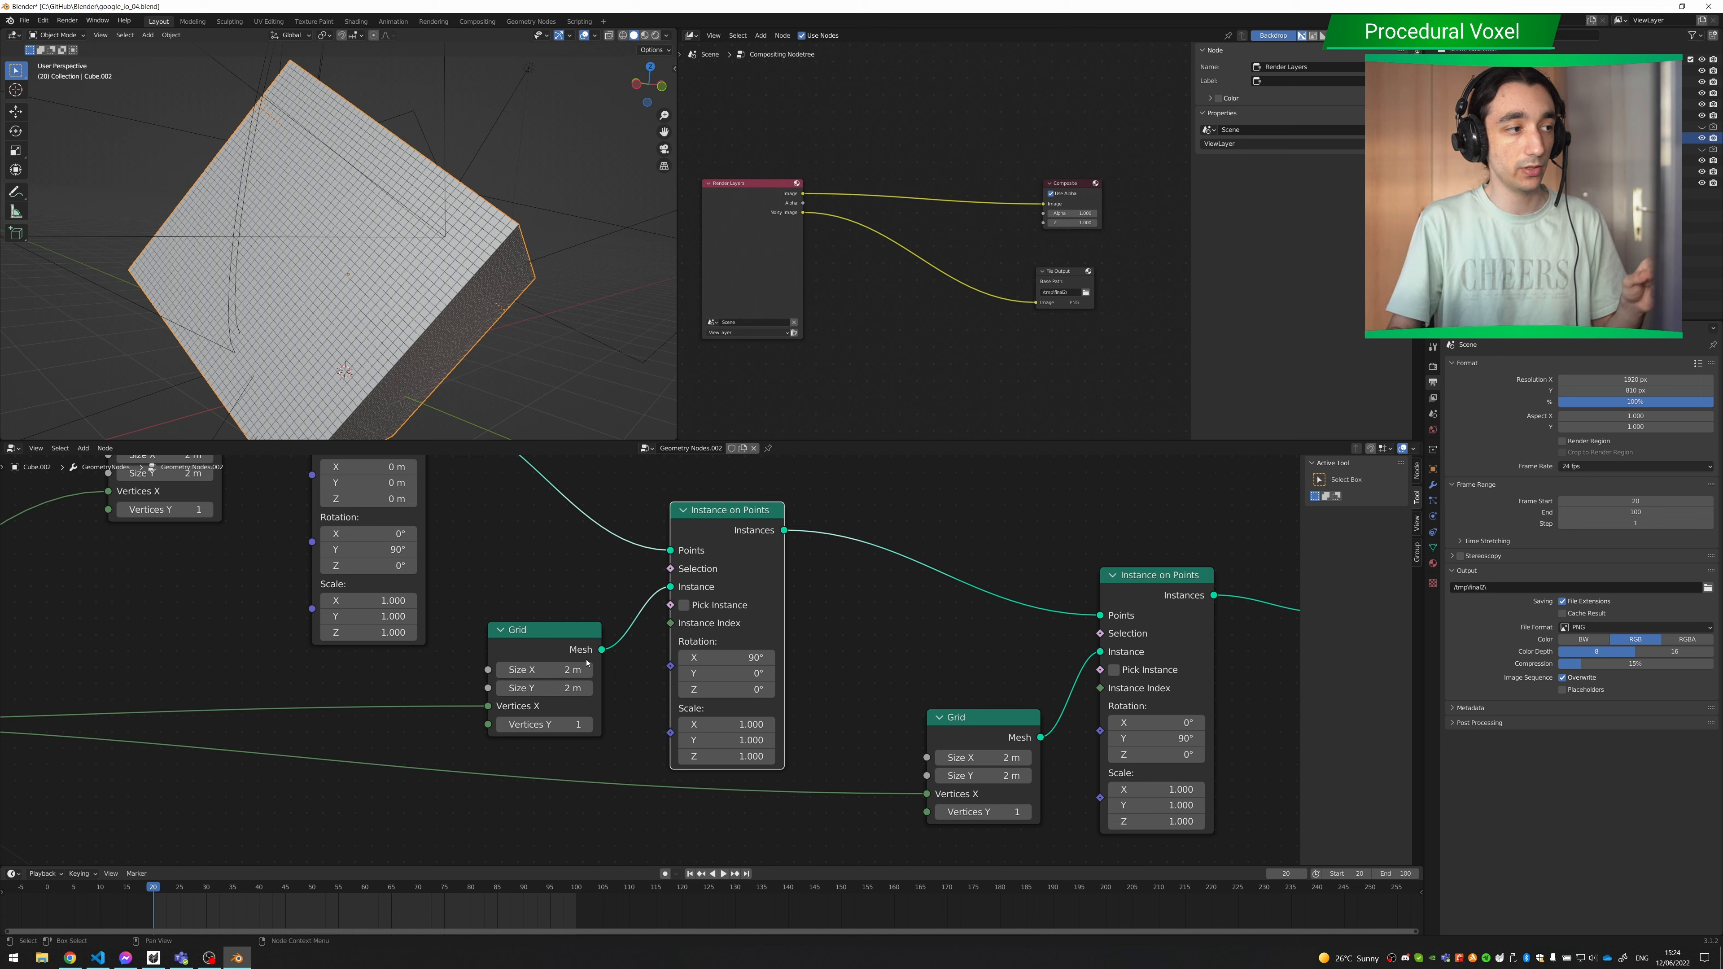
pyautogui.moveTo(540, 639); pyautogui.dragTo(539, 631)
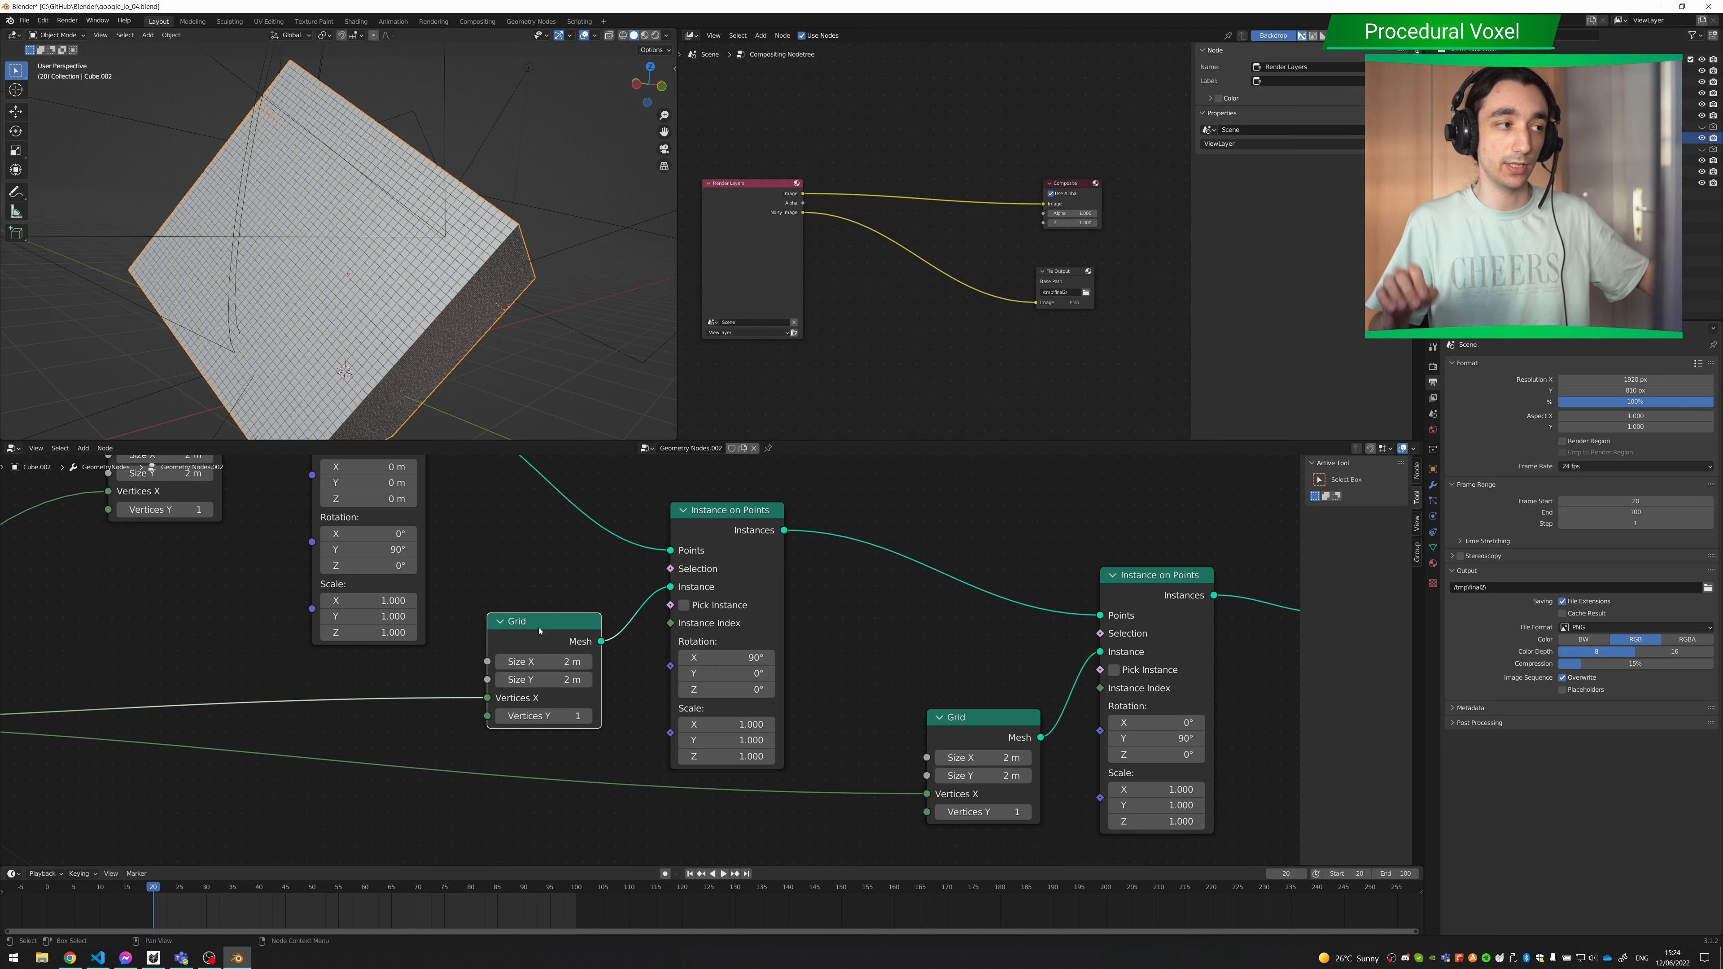
pyautogui.moveTo(822, 653); pyautogui.dragTo(585, 659, button='middle')
pyautogui.moveTo(906, 584); pyautogui.dragTo(829, 607)
pyautogui.rightClick(827, 613)
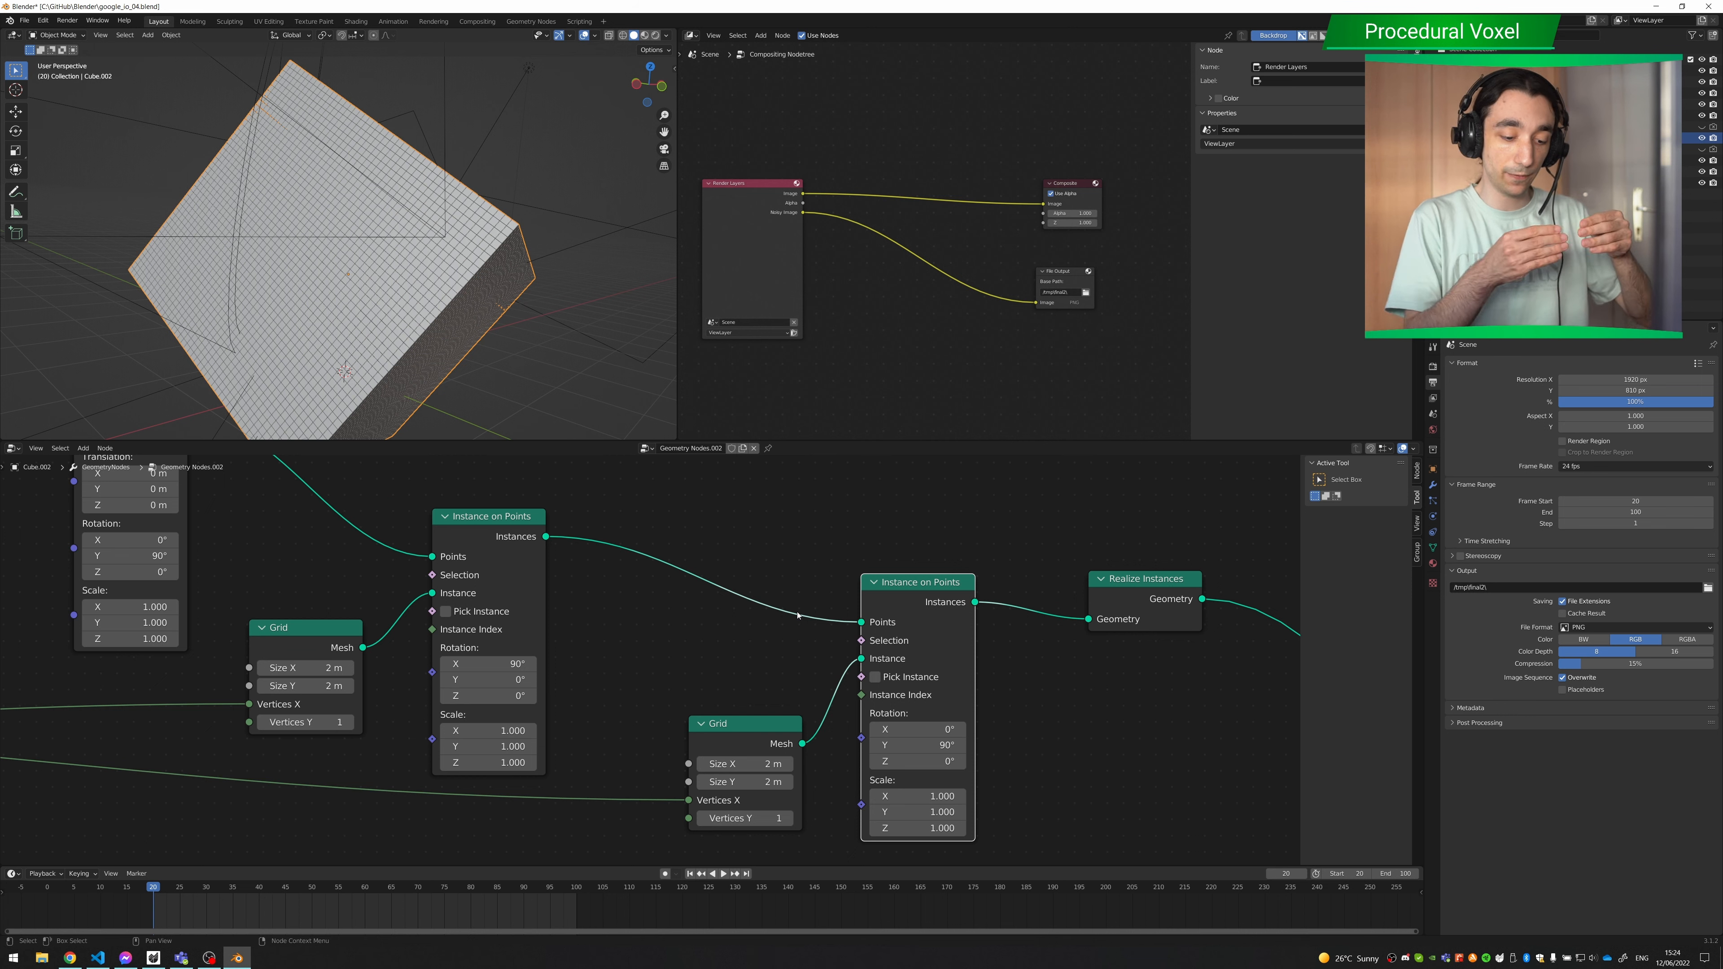
pyautogui.moveTo(497, 525); pyautogui.dragTo(510, 520)
pyautogui.moveTo(671, 653); pyautogui.dragTo(578, 636, button='middle')
pyautogui.moveTo(635, 711); pyautogui.dragTo(626, 706)
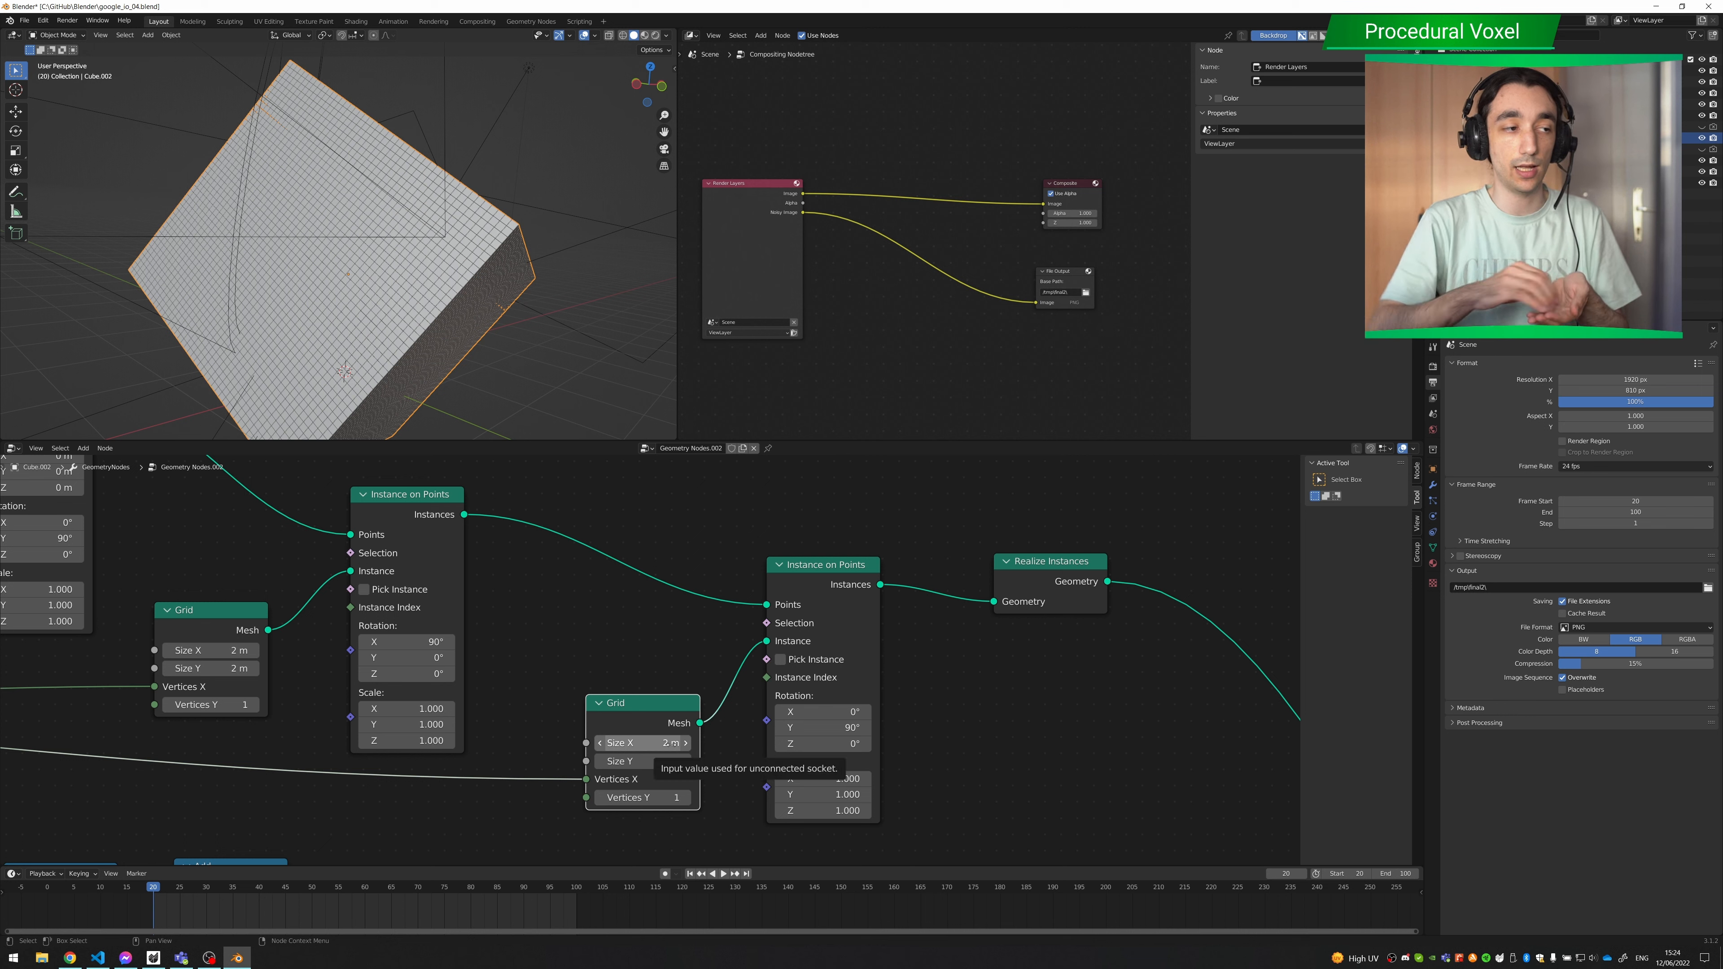
# - Move the Realize Instances node closer to the second Instance on Points node in the grid chain
pyautogui.moveTo(925, 738); pyautogui.dragTo(899, 734, button='middle')
pyautogui.moveTo(804, 562); pyautogui.dragTo(798, 561)
pyautogui.moveTo(902, 634); pyautogui.dragTo(889, 628, button='middle')
pyautogui.moveTo(998, 556); pyautogui.dragTo(970, 556)
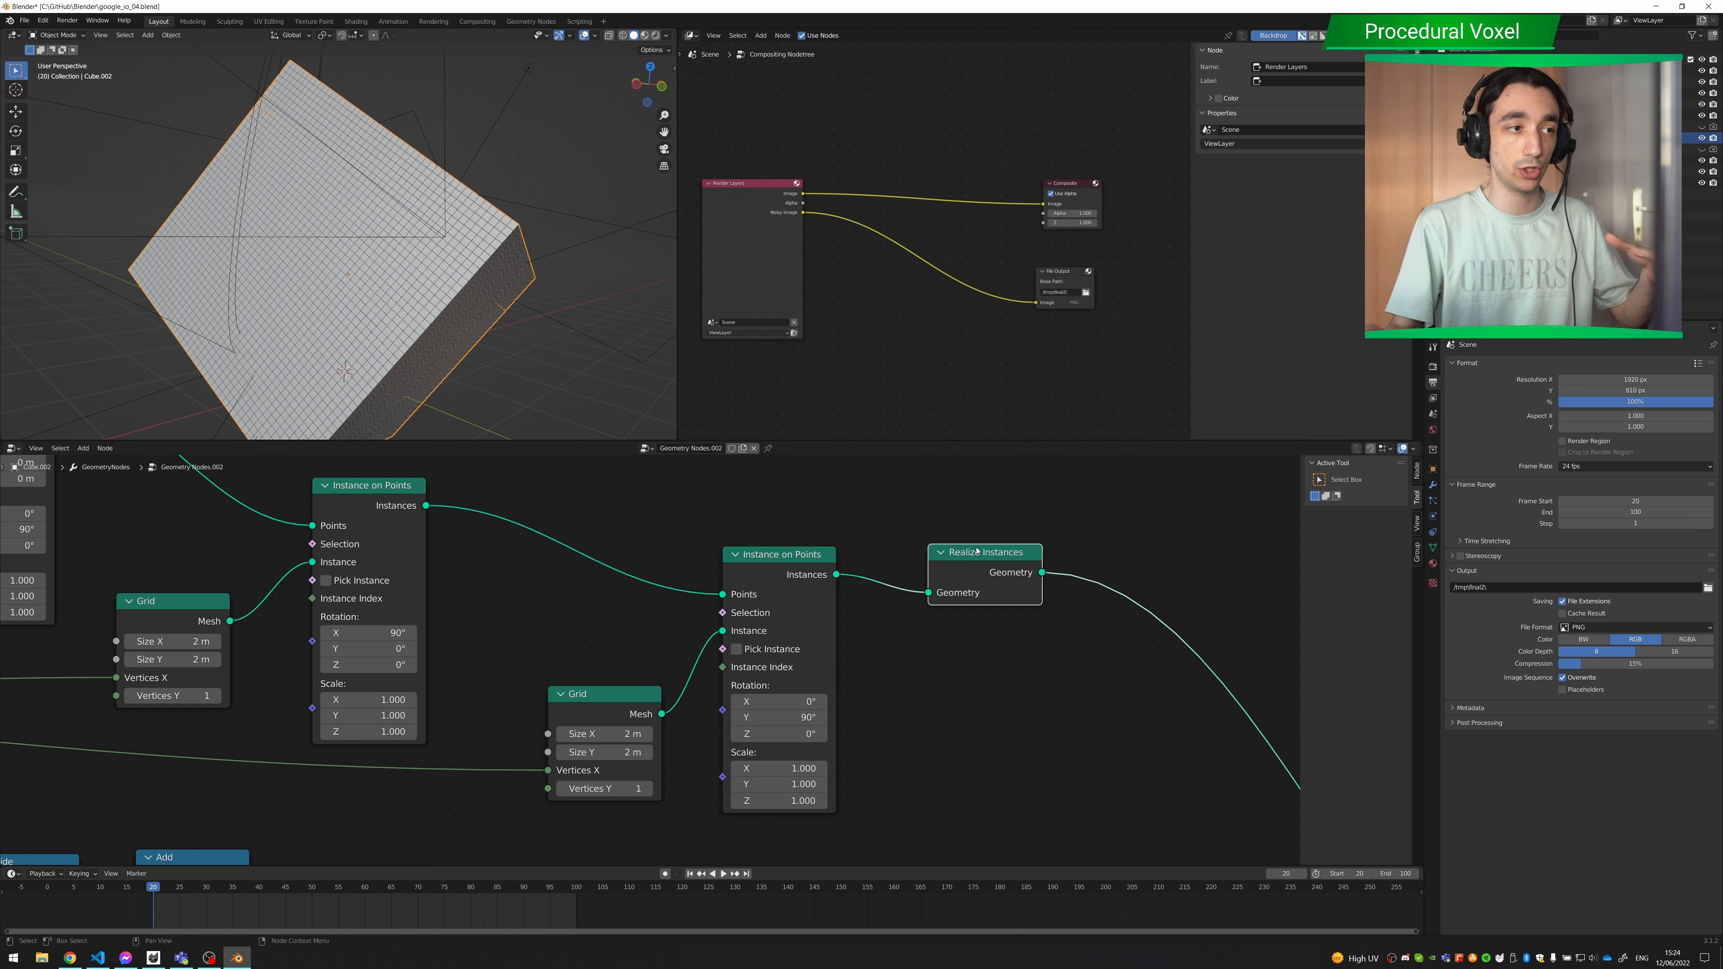
pyautogui.moveTo(967, 563); pyautogui.dragTo(957, 562)
pyautogui.click(985, 527)
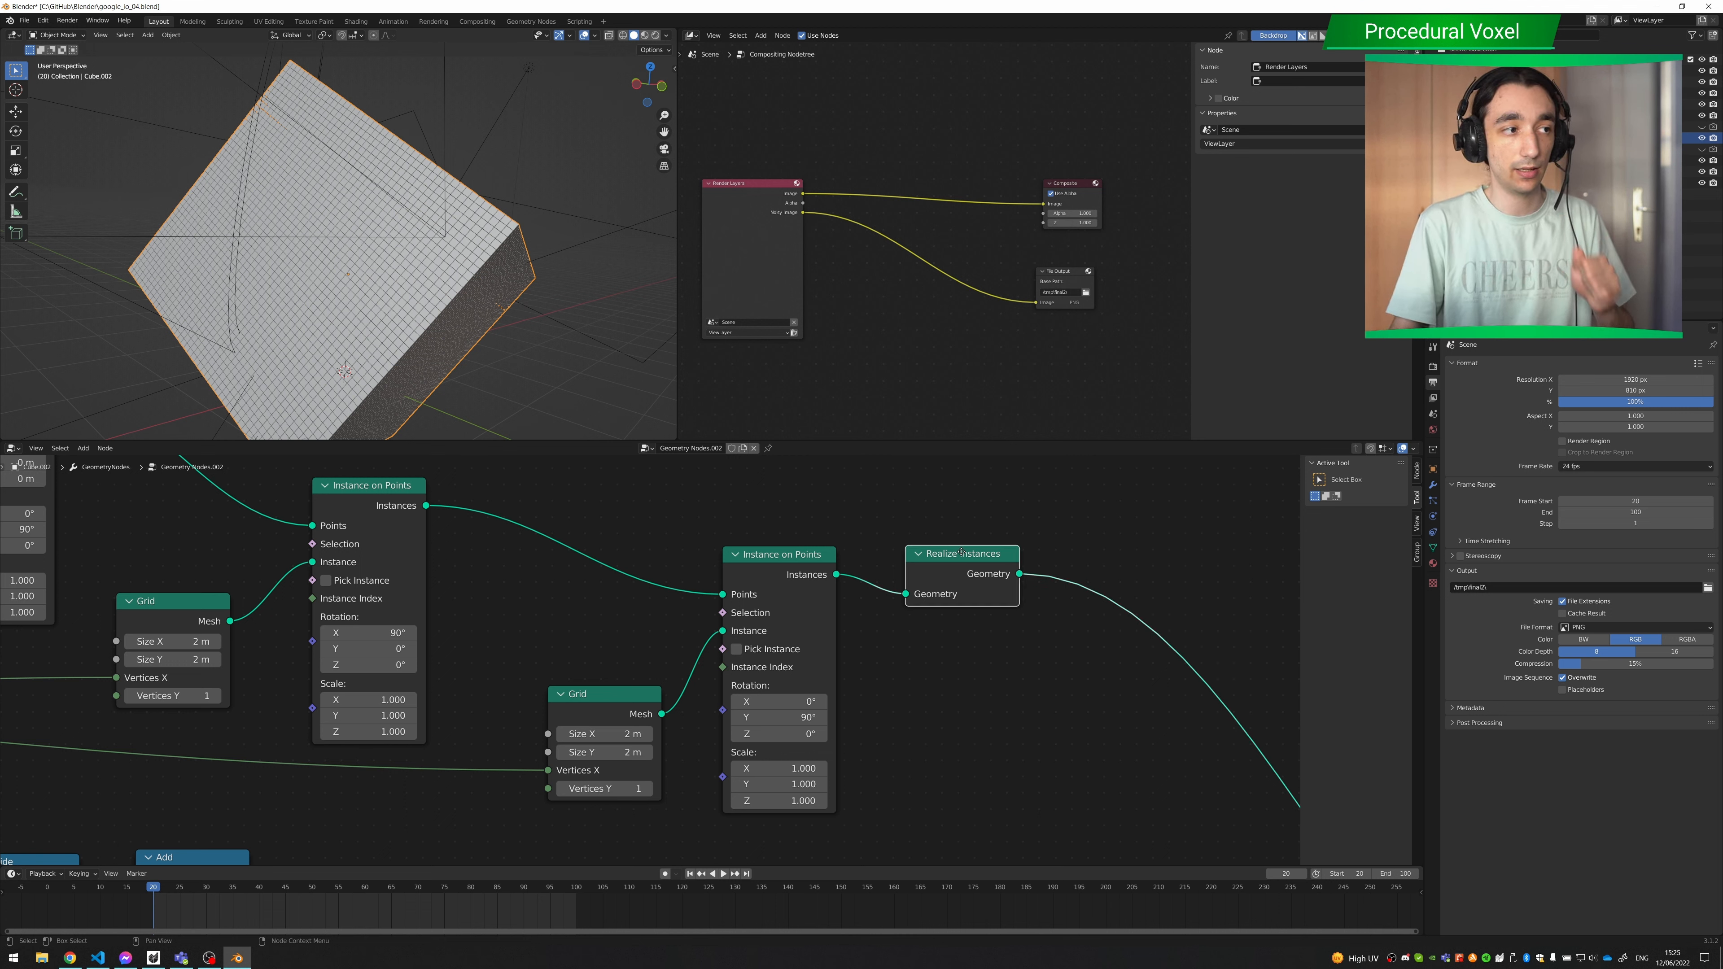
# - Review the complete point-grid chain and examine the Integer node that drives the grids' vertex counts
pyautogui.scroll(-3, 972, 556)
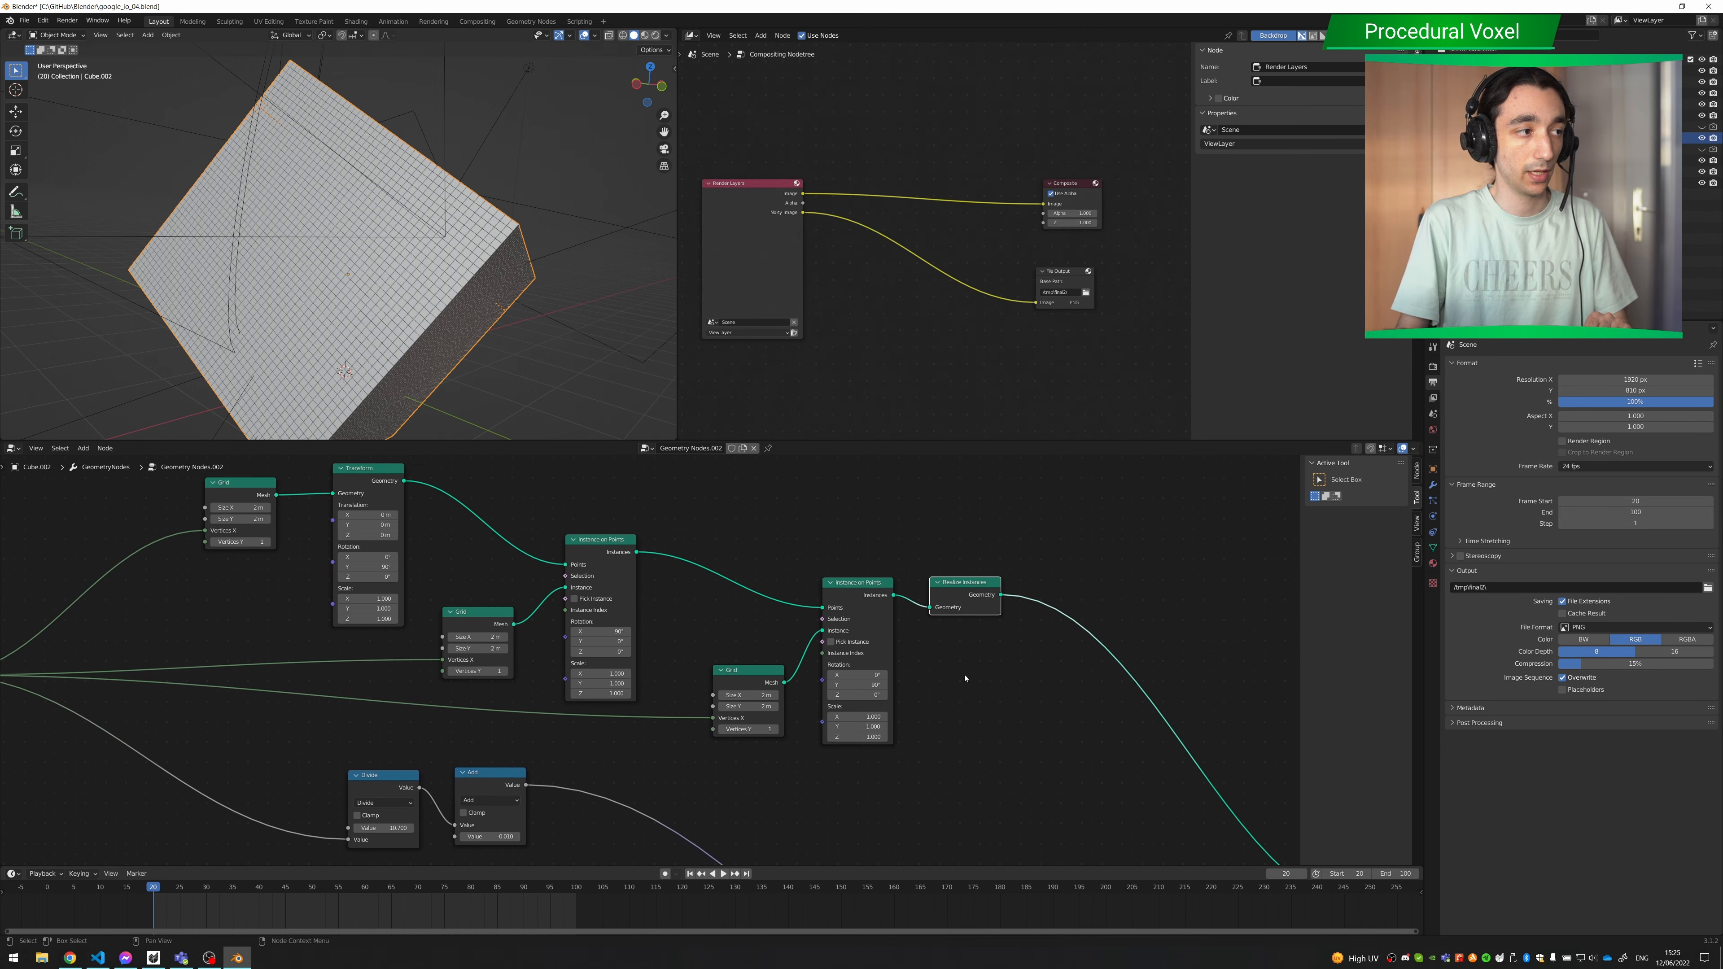
pyautogui.scroll(-2, 976, 679)
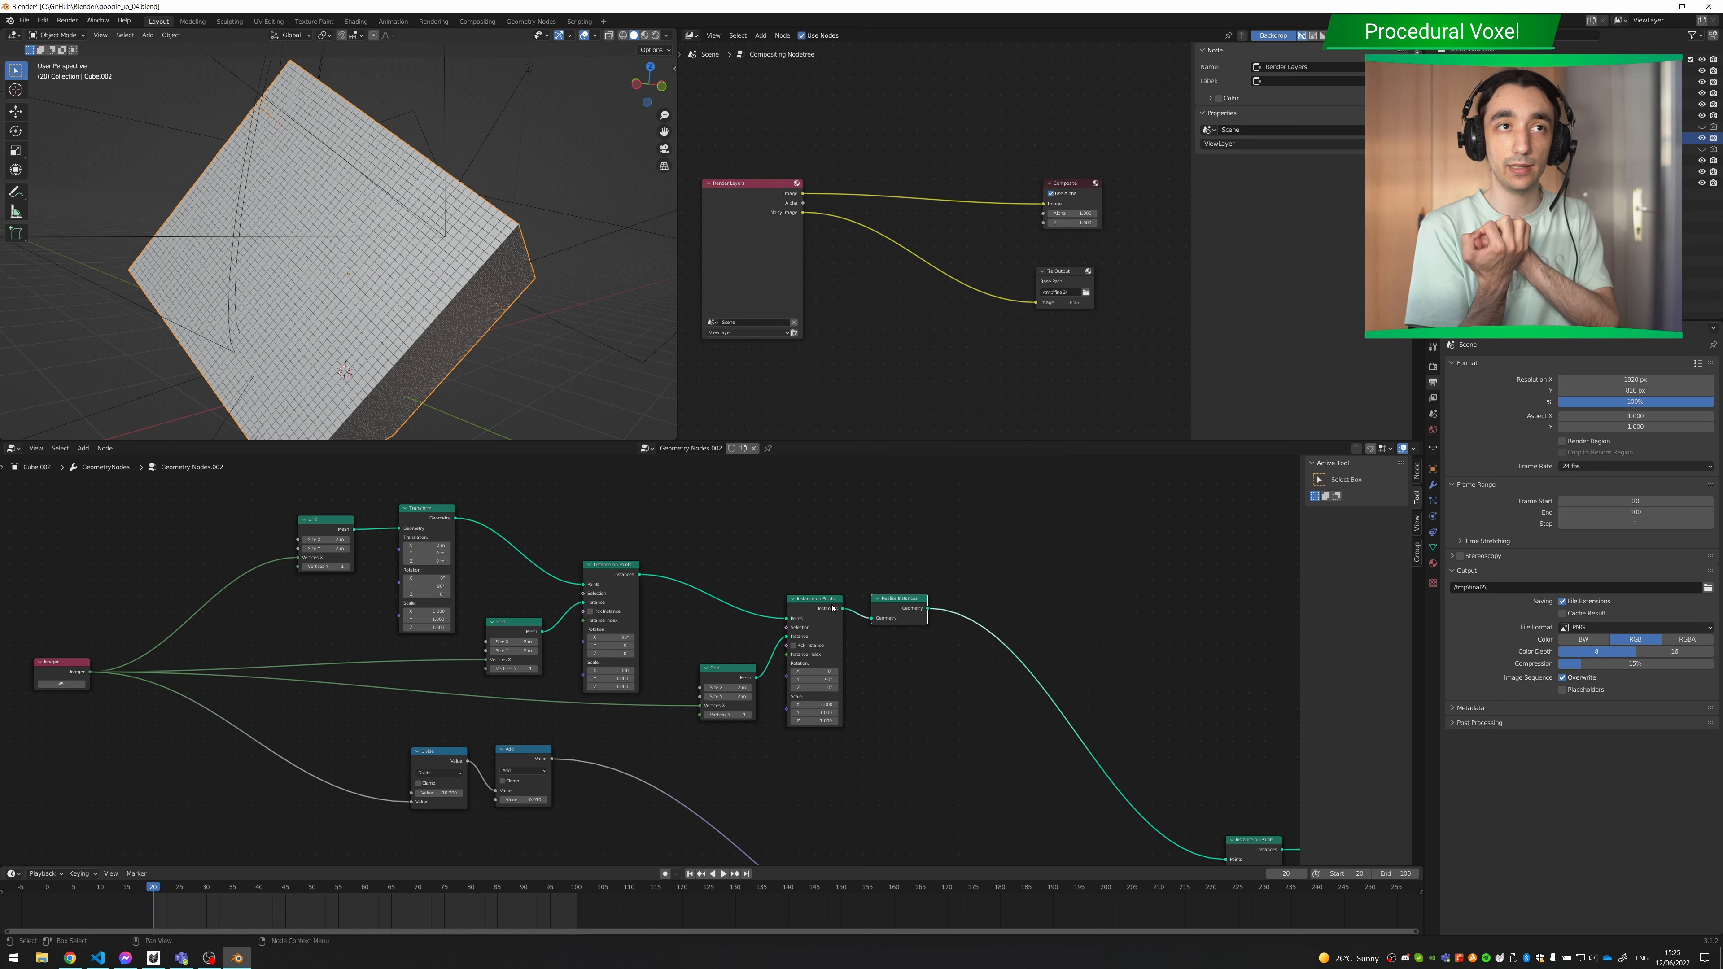
pyautogui.scroll(1, 833, 608)
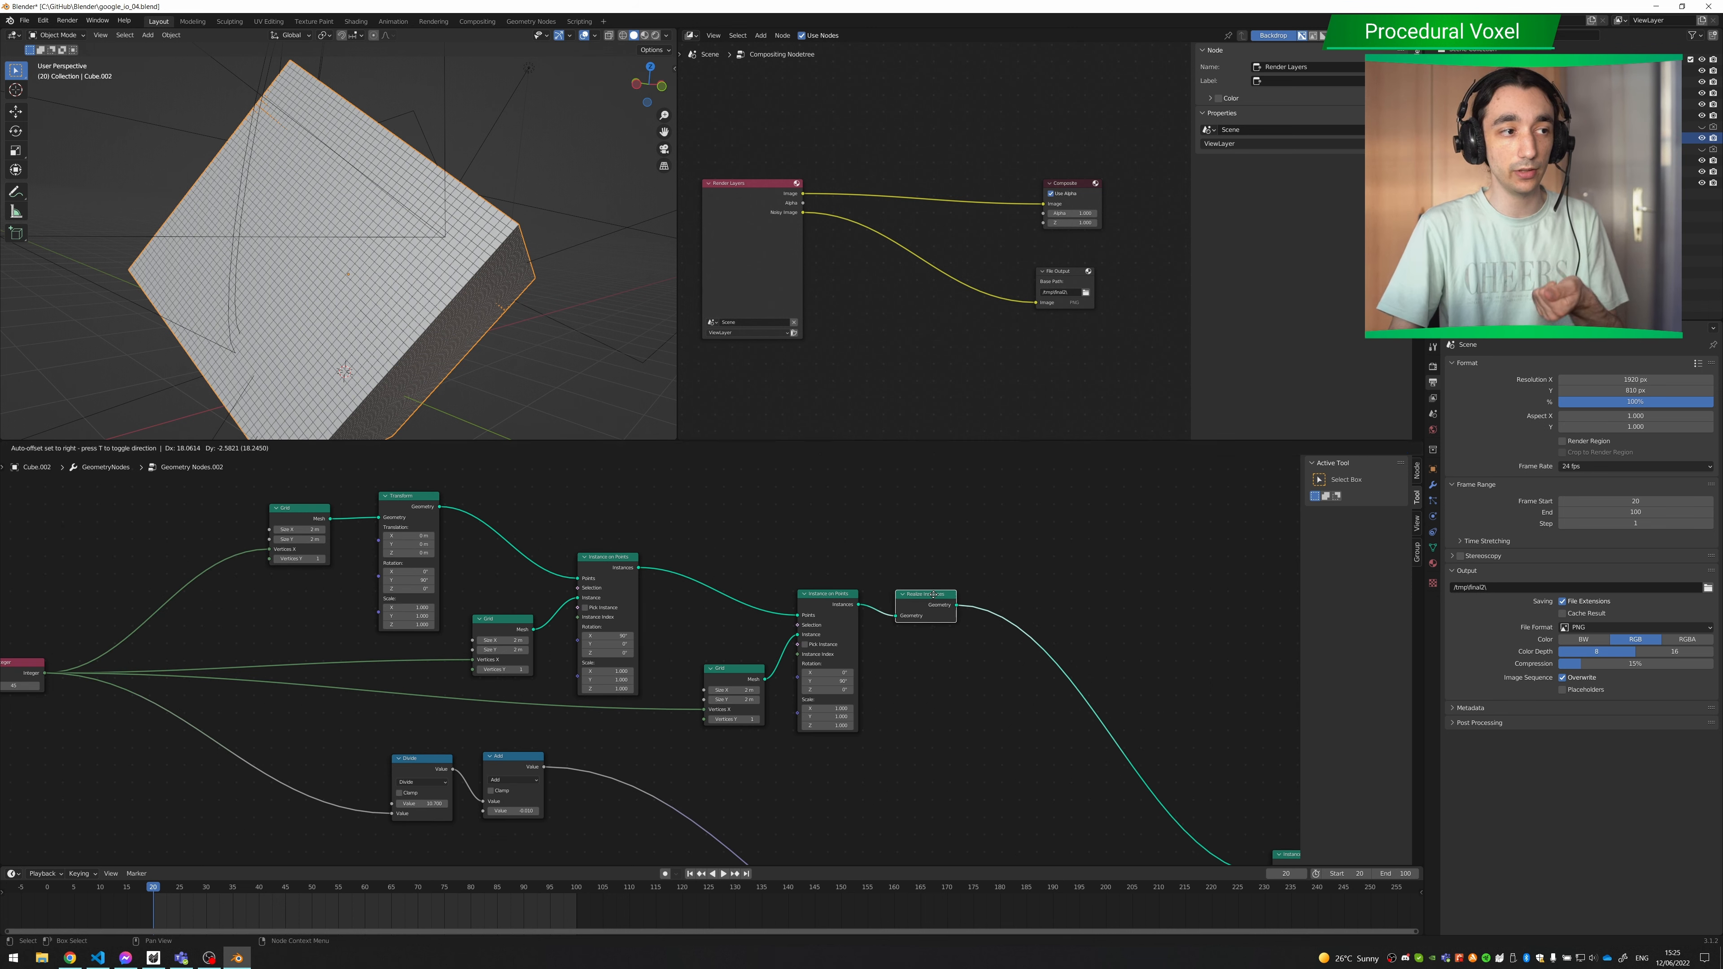
pyautogui.scroll(1, 990, 631)
pyautogui.scroll(6, 991, 631)
pyautogui.moveTo(991, 632); pyautogui.dragTo(981, 666, button='middle')
pyautogui.scroll(-7, 896, 695)
pyautogui.scroll(-4, 882, 701)
pyautogui.scroll(3, 841, 703)
pyautogui.moveTo(716, 723); pyautogui.dragTo(890, 714, button='middle')
pyautogui.scroll(5, 334, 655)
pyautogui.moveTo(216, 640); pyautogui.dragTo(585, 713, button='middle')
pyautogui.scroll(6, 586, 716)
pyautogui.moveTo(469, 721); pyautogui.dragTo(576, 733, button='middle')
pyautogui.scroll(5, 576, 733)
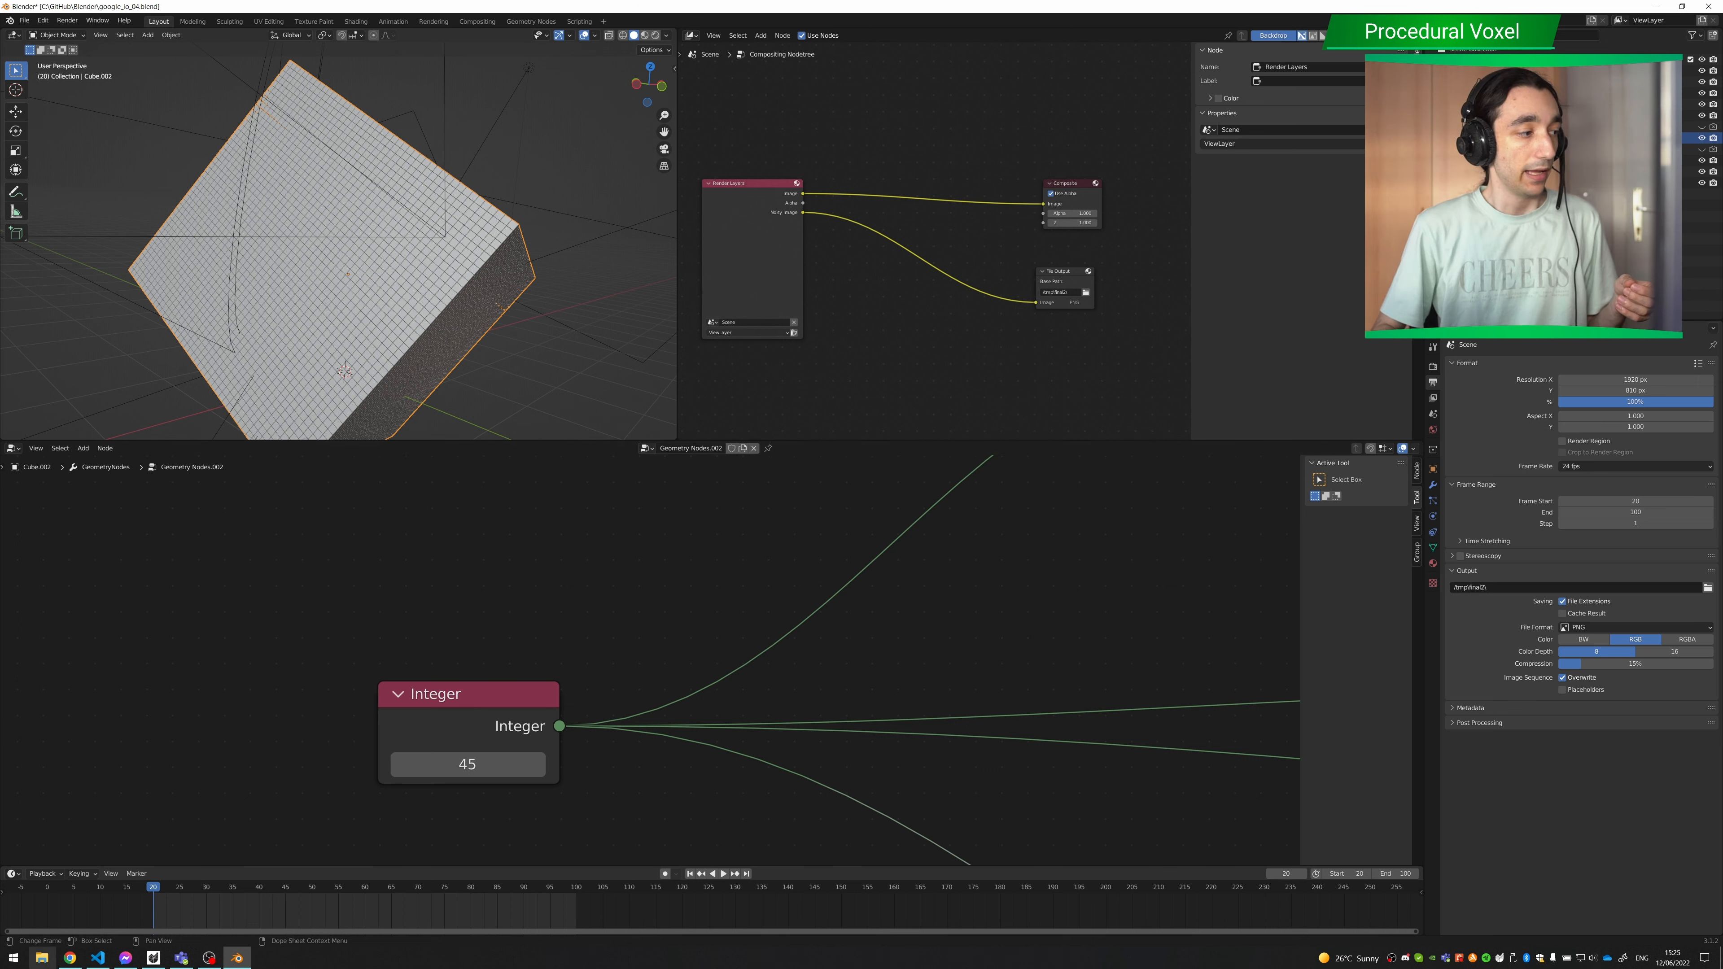
# - Open Calculator and calculate 45 × 45 × 45 multiplied by 6
pyautogui.press('super')
pyautogui.write('calc')
pyautogui.press('Return')
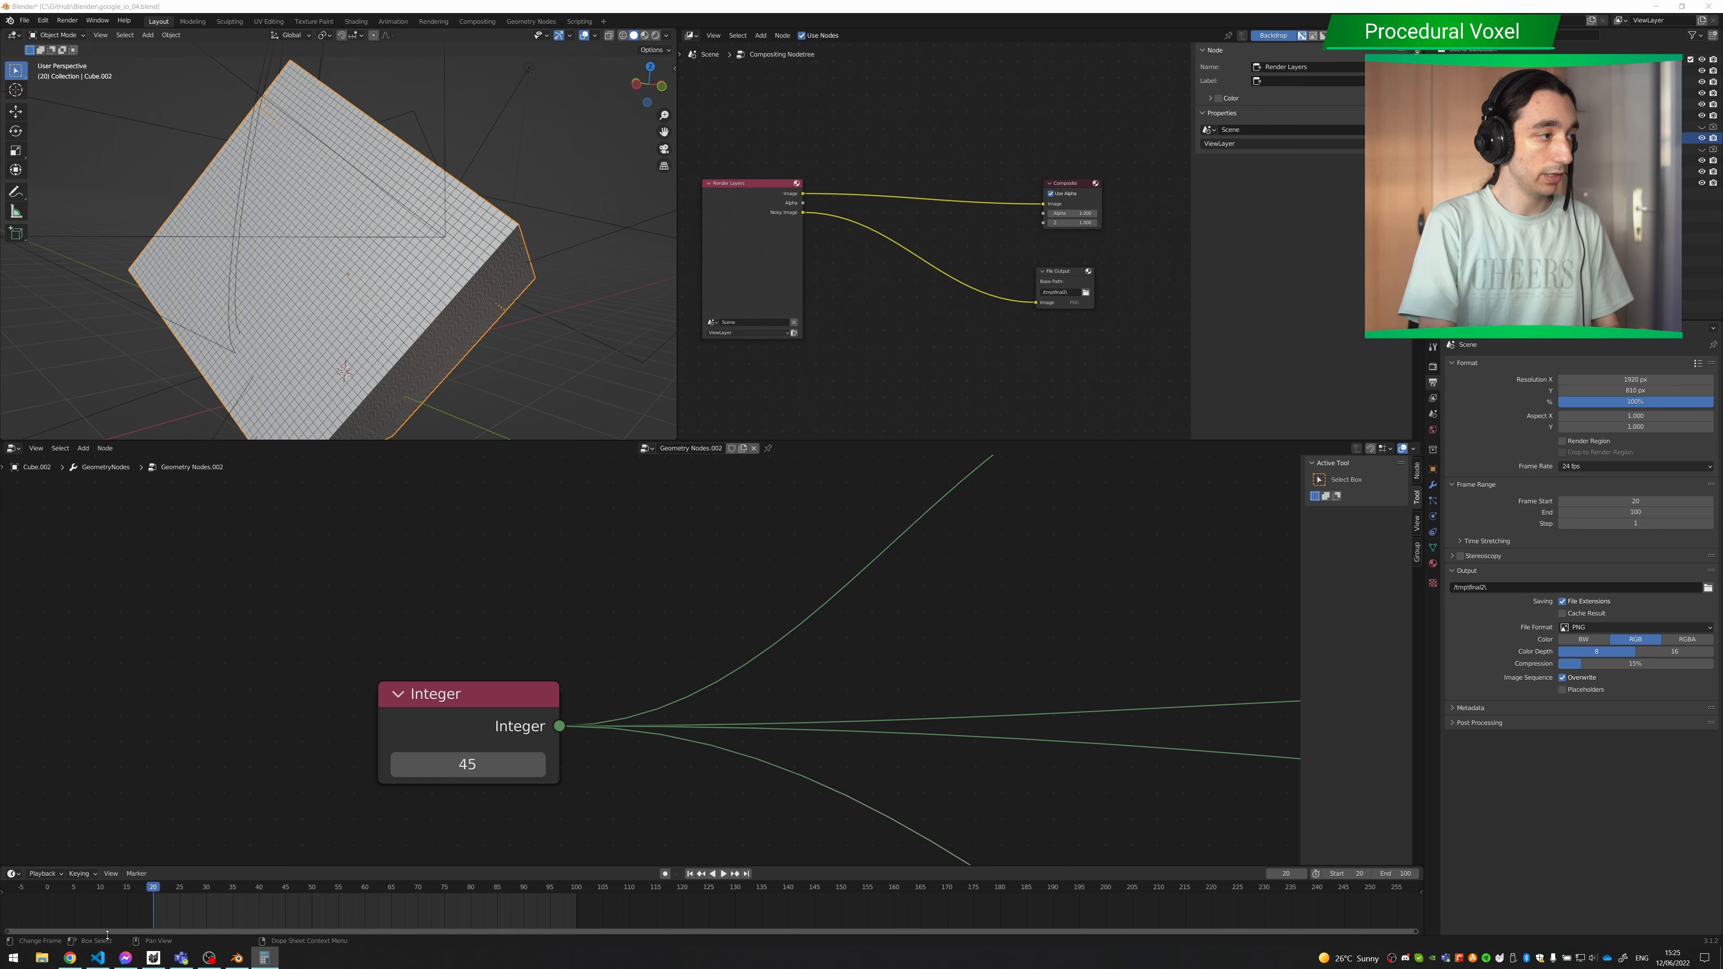
pyautogui.write('45')
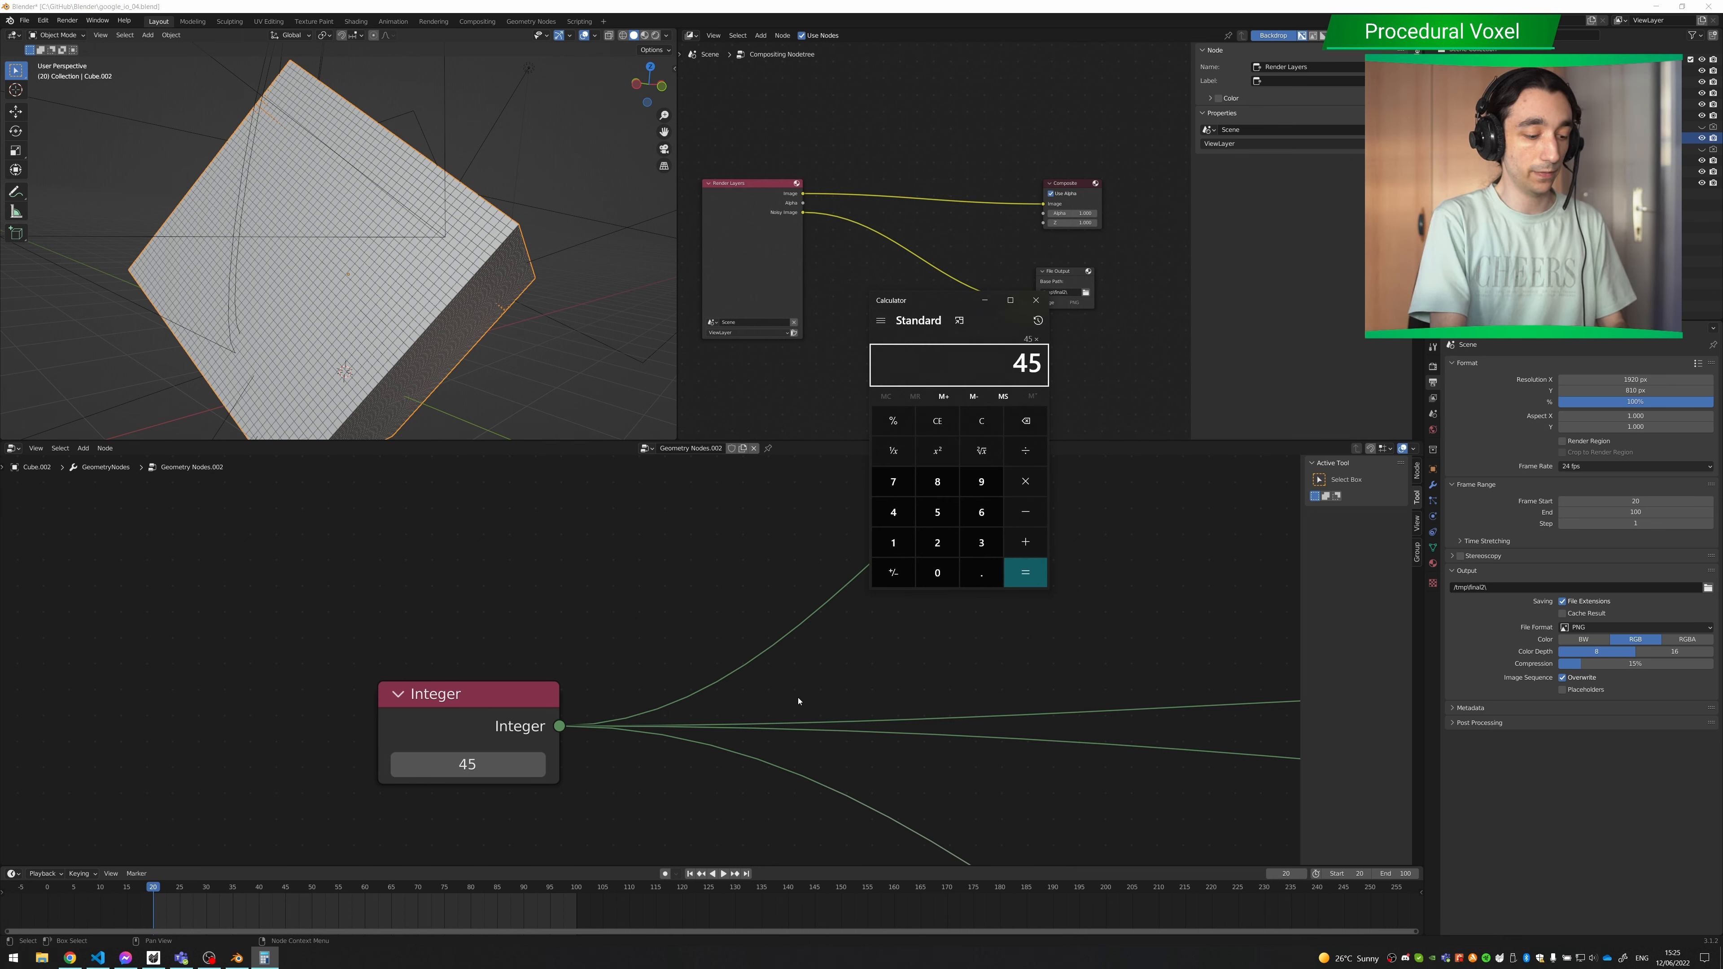
pyautogui.write('**4')
pyautogui.press('BackSpace')
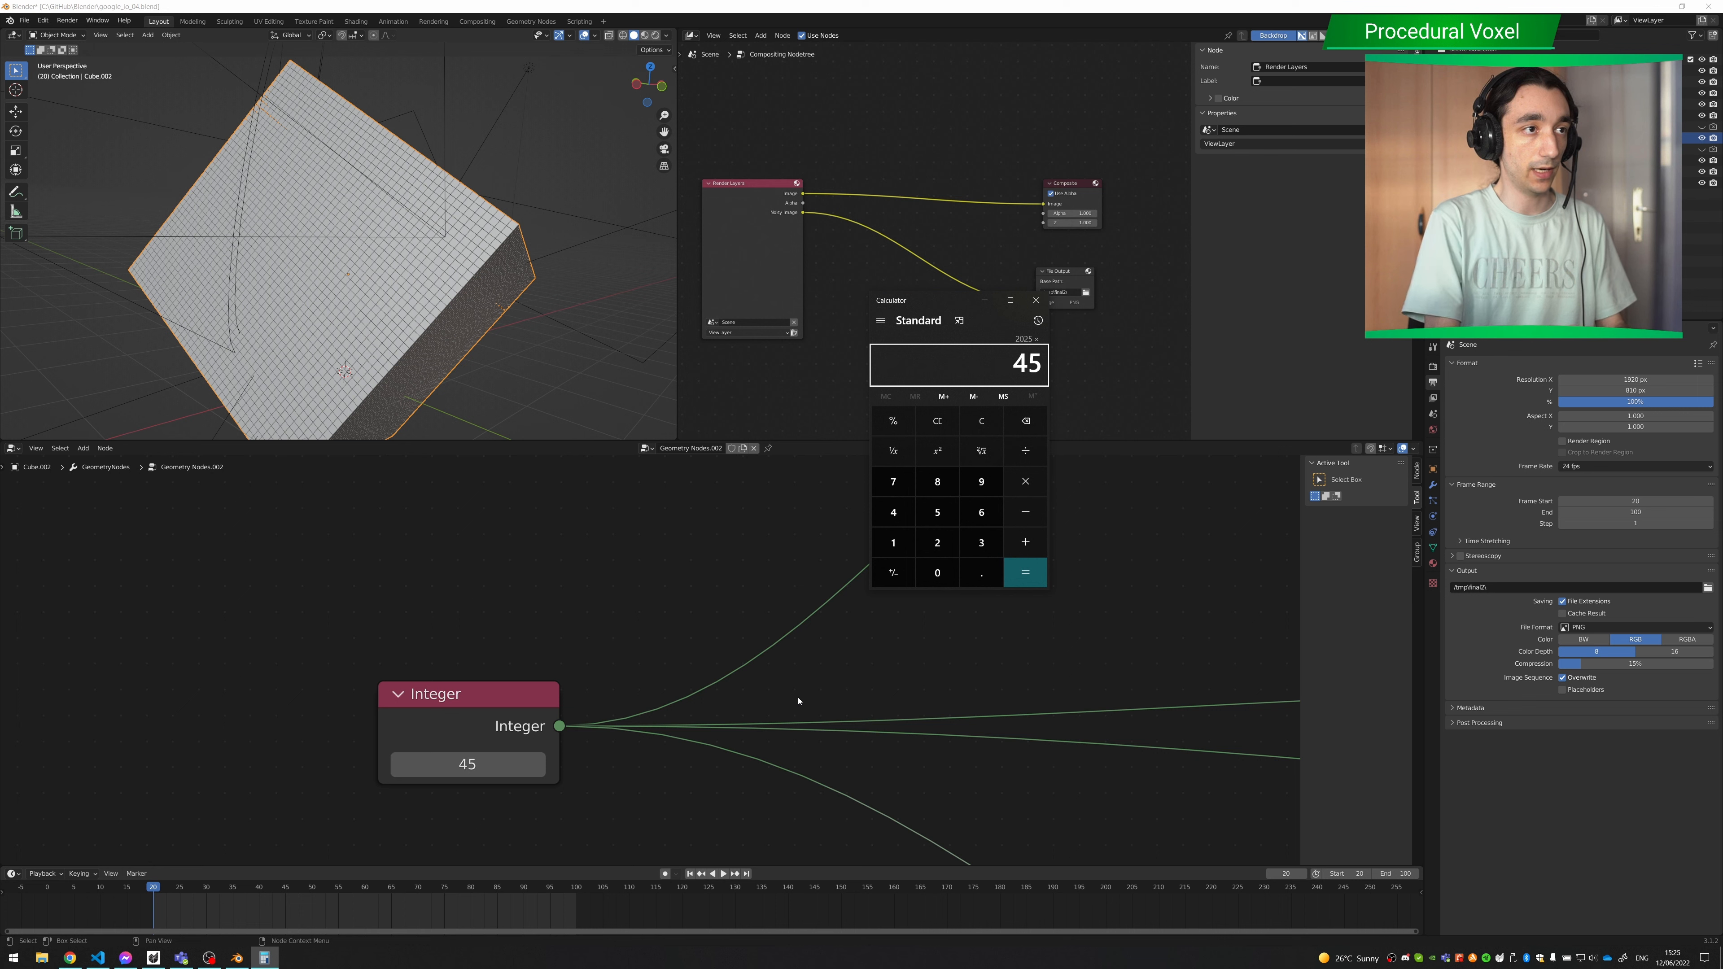
pyautogui.press('*')
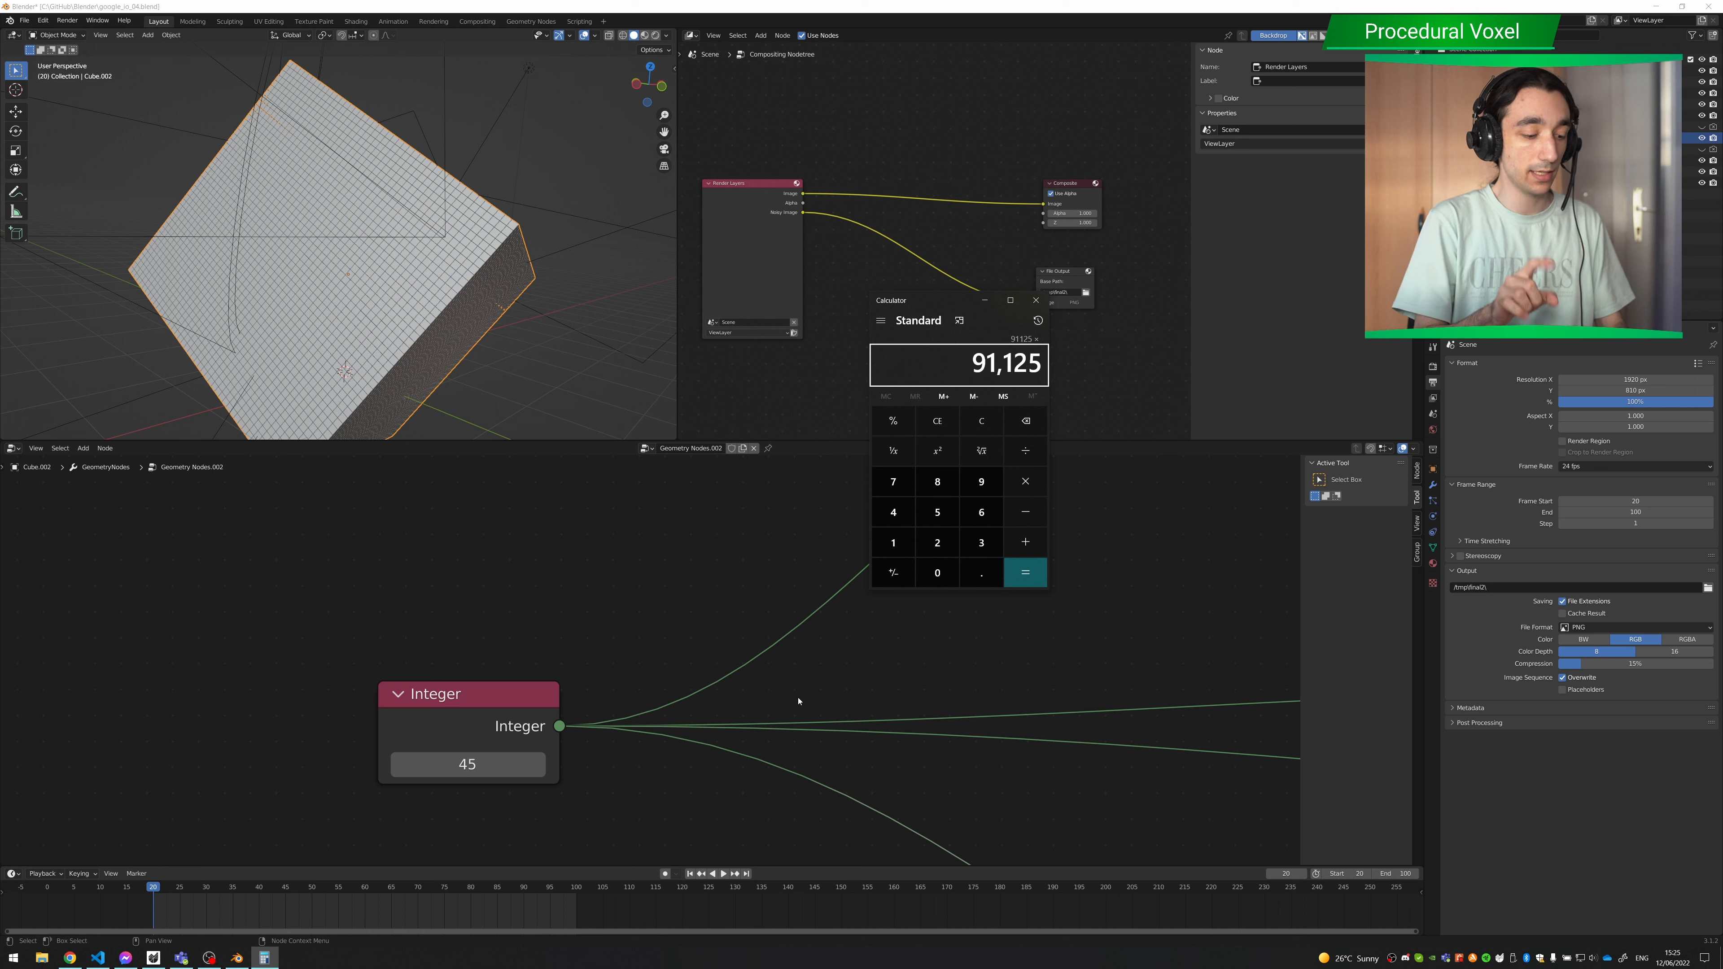
pyautogui.press('6')
pyautogui.press('Return')
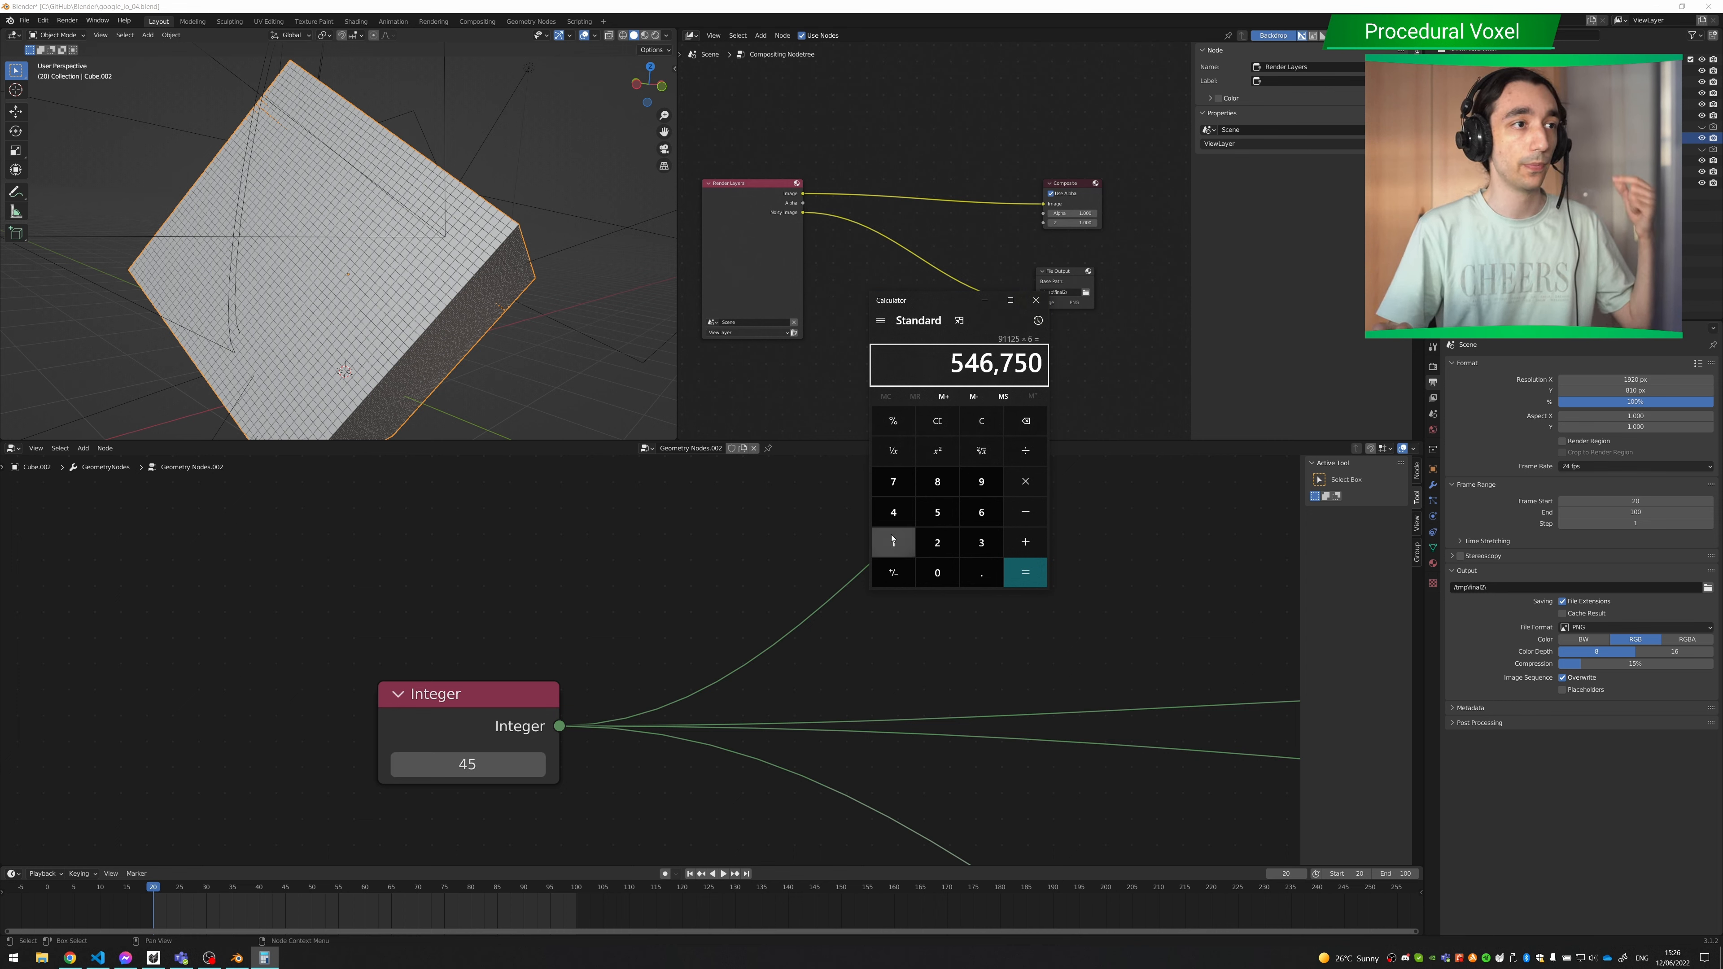
# - Switch back to Blender and set the Integer node's value to 45
pyautogui.click(904, 602)
pyautogui.scroll(-3, 904, 602)
pyautogui.click(568, 733)
pyautogui.moveTo(567, 733)
pyautogui.mouseDown()
pyautogui.moveTo(507, 732)
pyautogui.moveTo(568, 732)
pyautogui.mouseUp()
pyautogui.click(581, 727)
pyautogui.write('45')
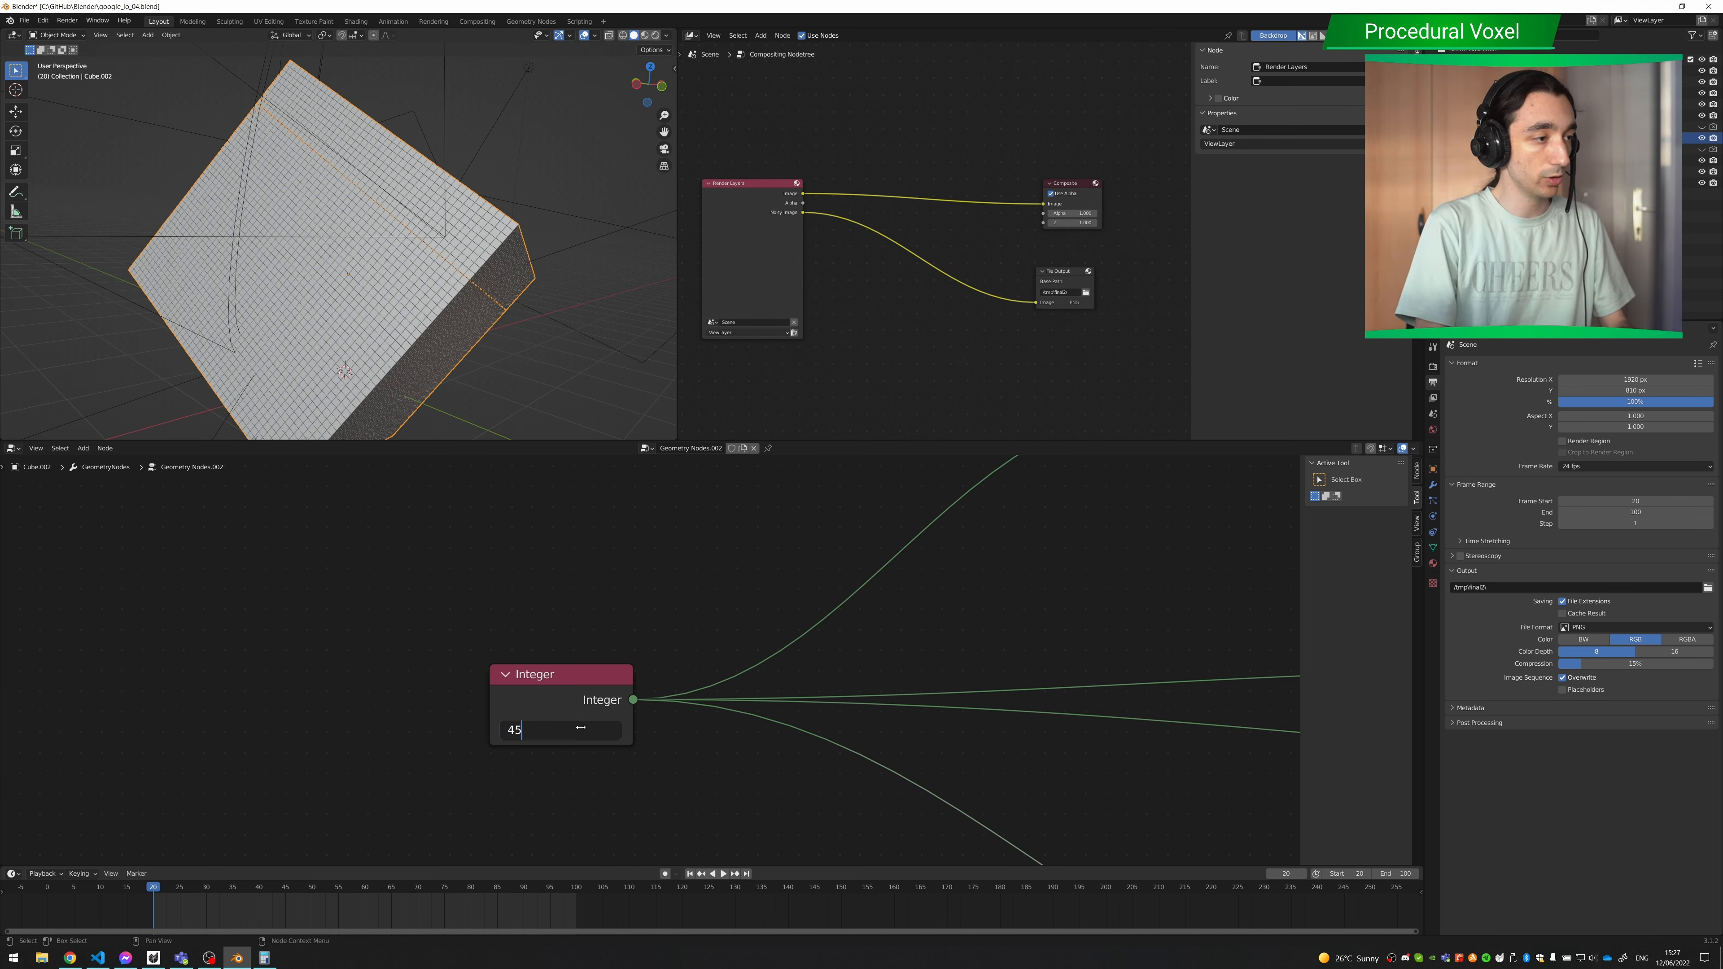
pyautogui.press('Return')
# - Review the grid chain from the Integer node through both Instance on Points nodes to Realize Instances
pyautogui.scroll(-3, 850, 685)
pyautogui.moveTo(877, 662); pyautogui.dragTo(778, 663, button='middle')
pyautogui.scroll(-2, 778, 664)
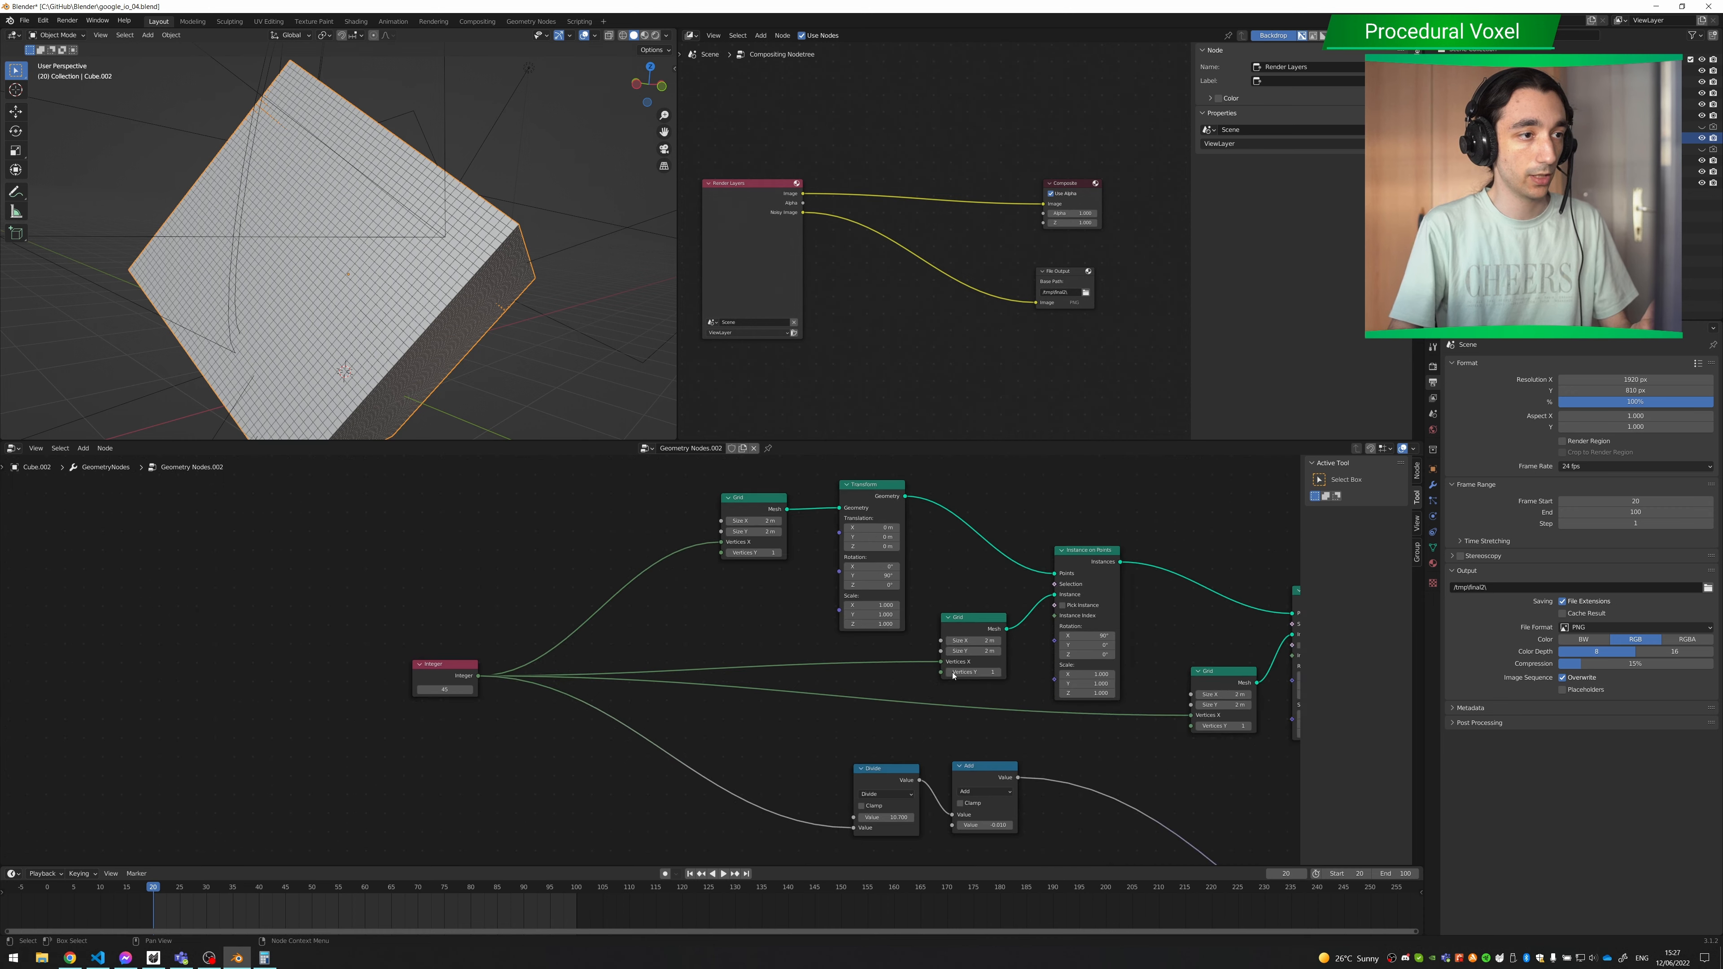
pyautogui.moveTo(937, 678); pyautogui.dragTo(718, 659, button='middle')
pyautogui.moveTo(826, 711); pyautogui.dragTo(682, 728, button='middle')
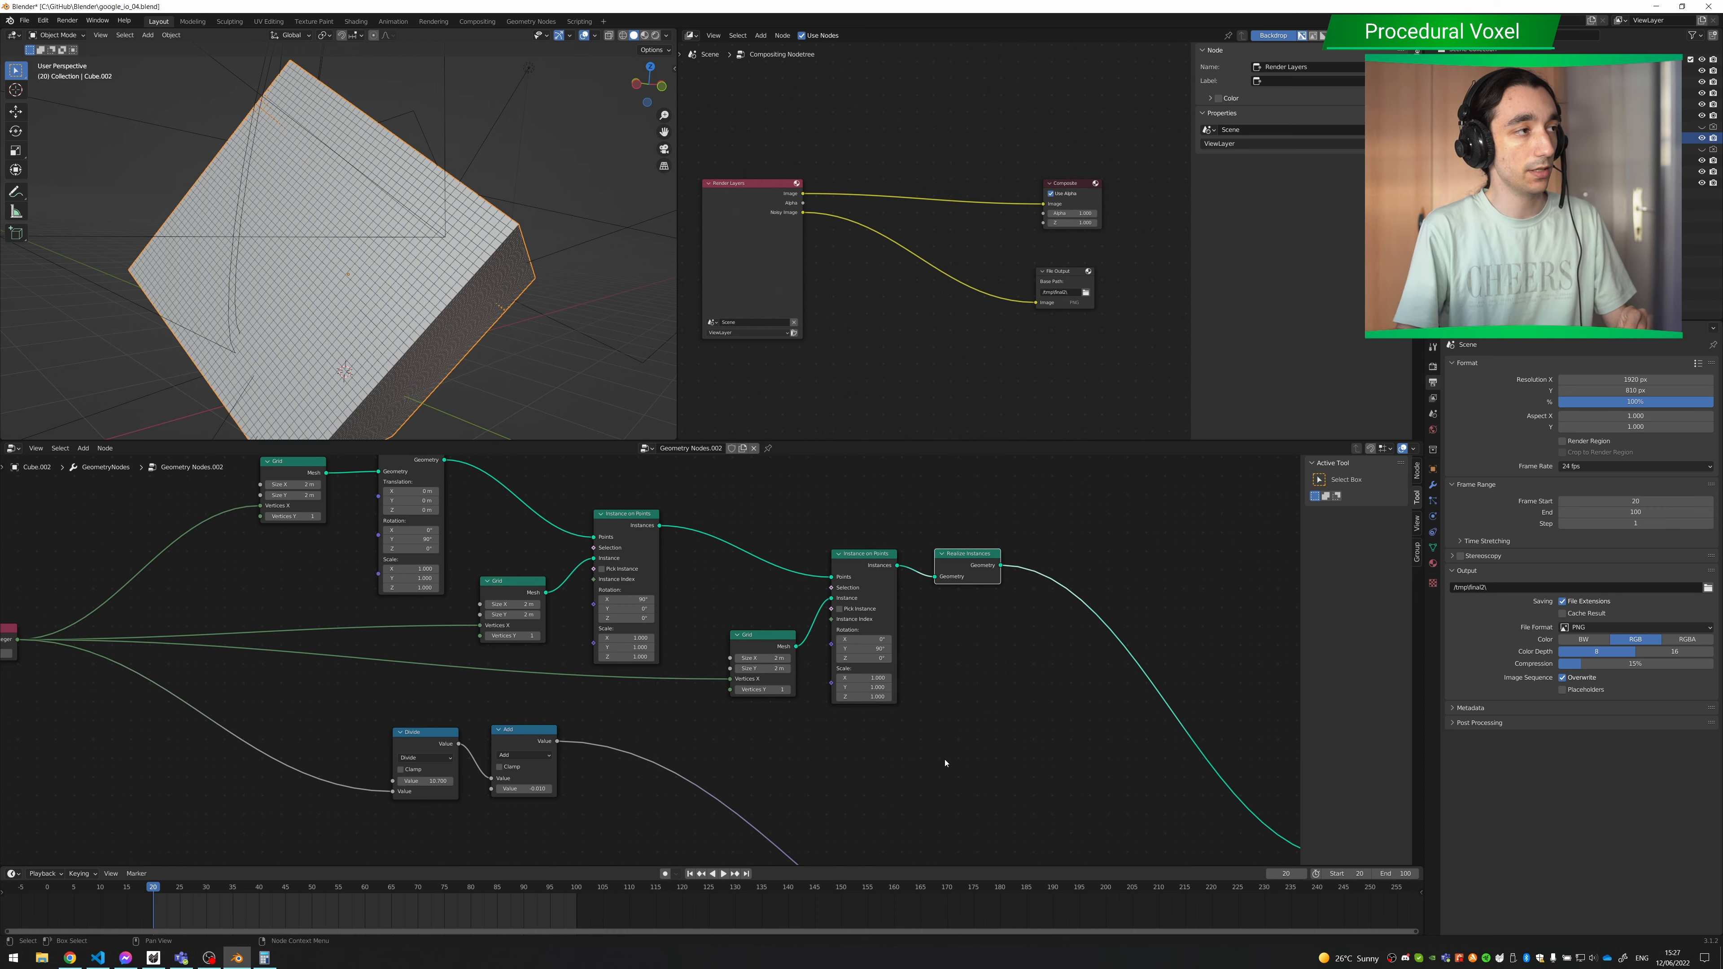
pyautogui.moveTo(988, 740); pyautogui.dragTo(944, 786, button='middle')
pyautogui.moveTo(964, 776); pyautogui.dragTo(170, 498)
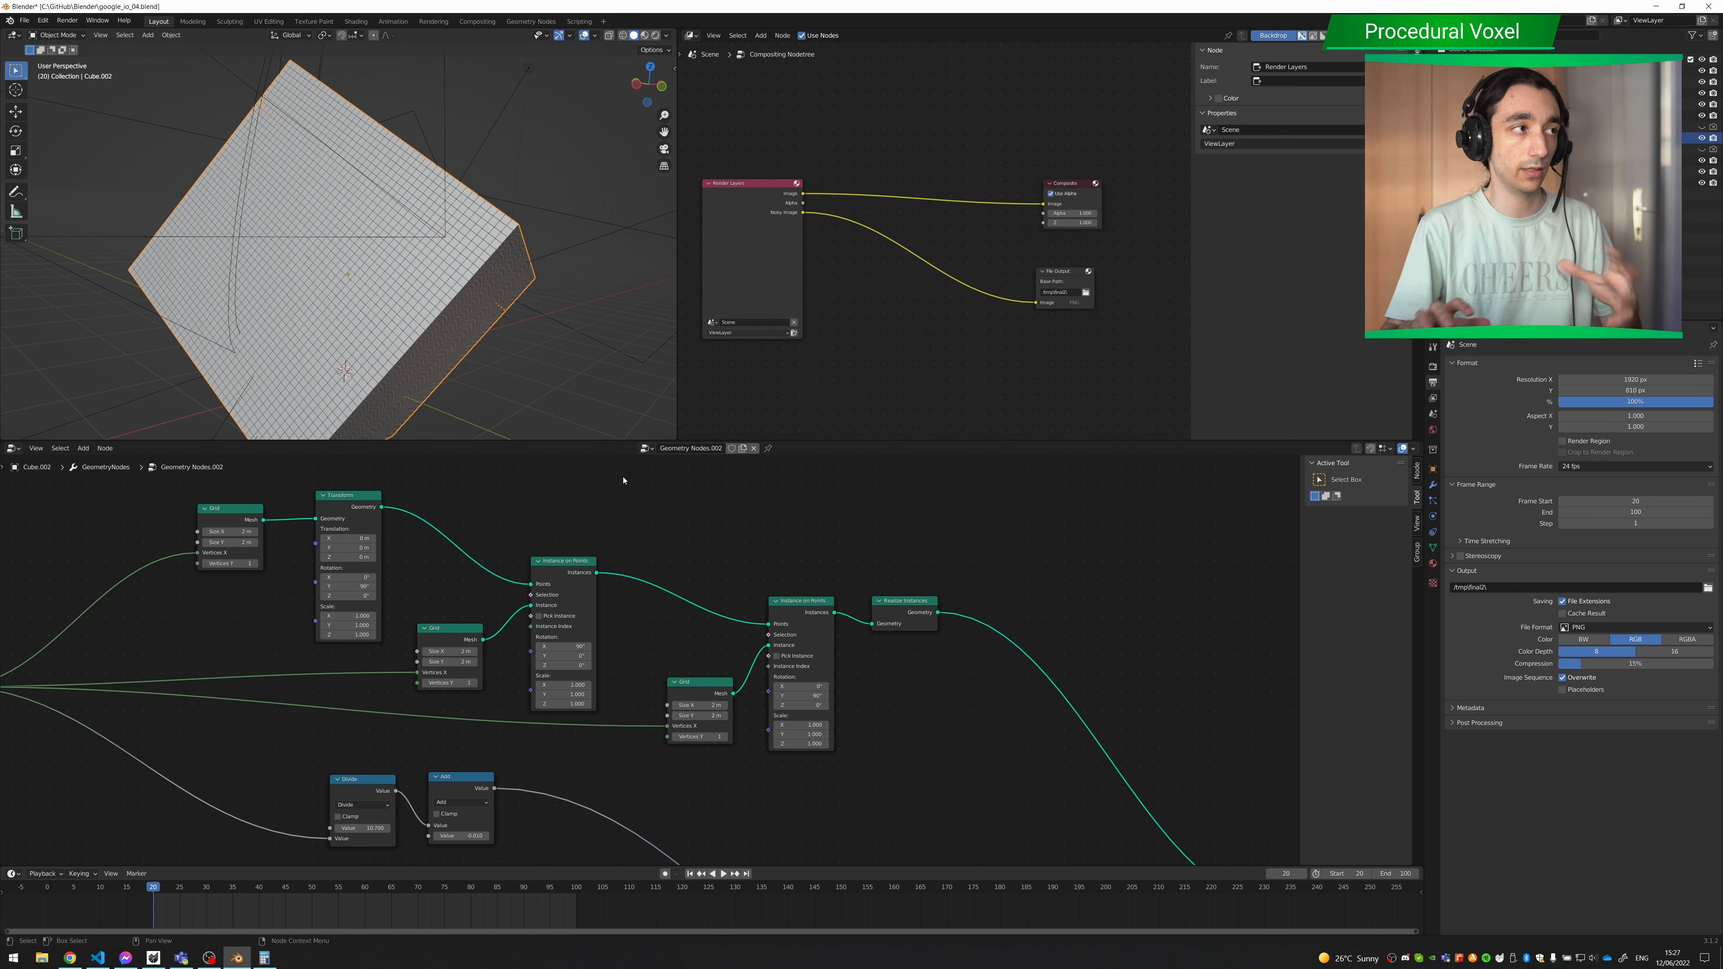
# - Follow the point grid's output to the Instance on Points node and examine the cube branch feeding it
pyautogui.moveTo(717, 579); pyautogui.dragTo(480, 507, button='middle')
pyautogui.moveTo(740, 700); pyautogui.dragTo(493, 555, button='middle')
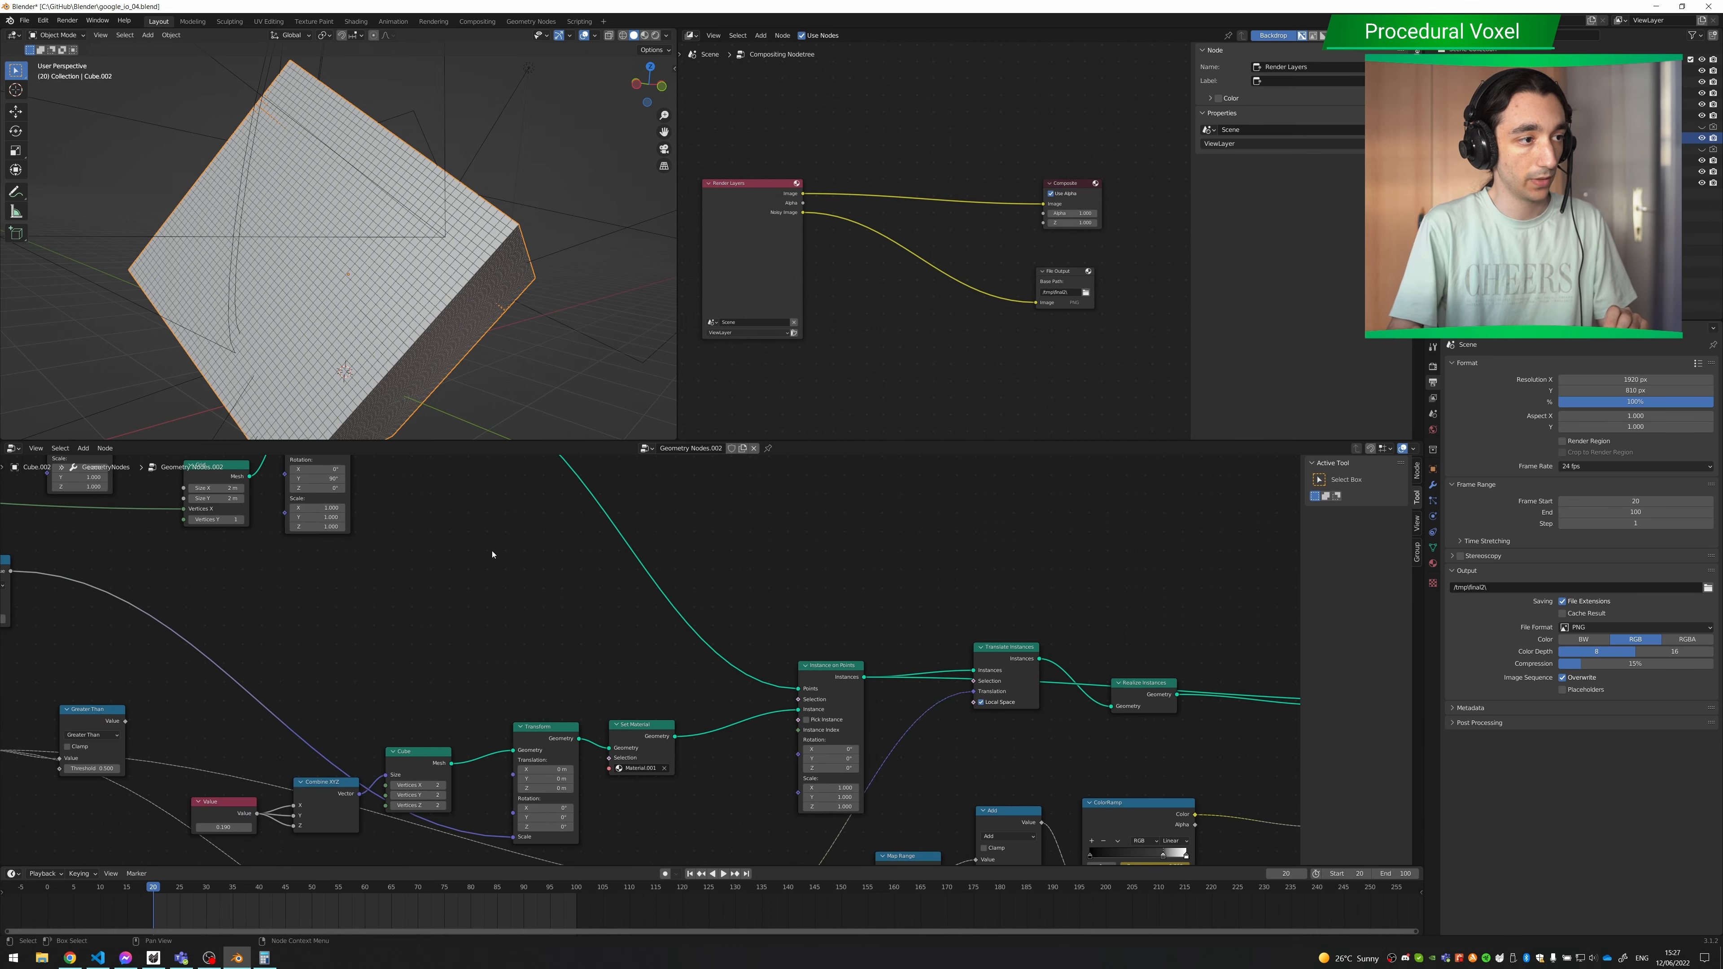
pyautogui.scroll(-1, 640, 661)
pyautogui.moveTo(707, 695); pyautogui.dragTo(765, 739, button='middle')
pyautogui.moveTo(633, 649); pyautogui.dragTo(434, 498, button='middle')
pyautogui.scroll(2, 628, 626)
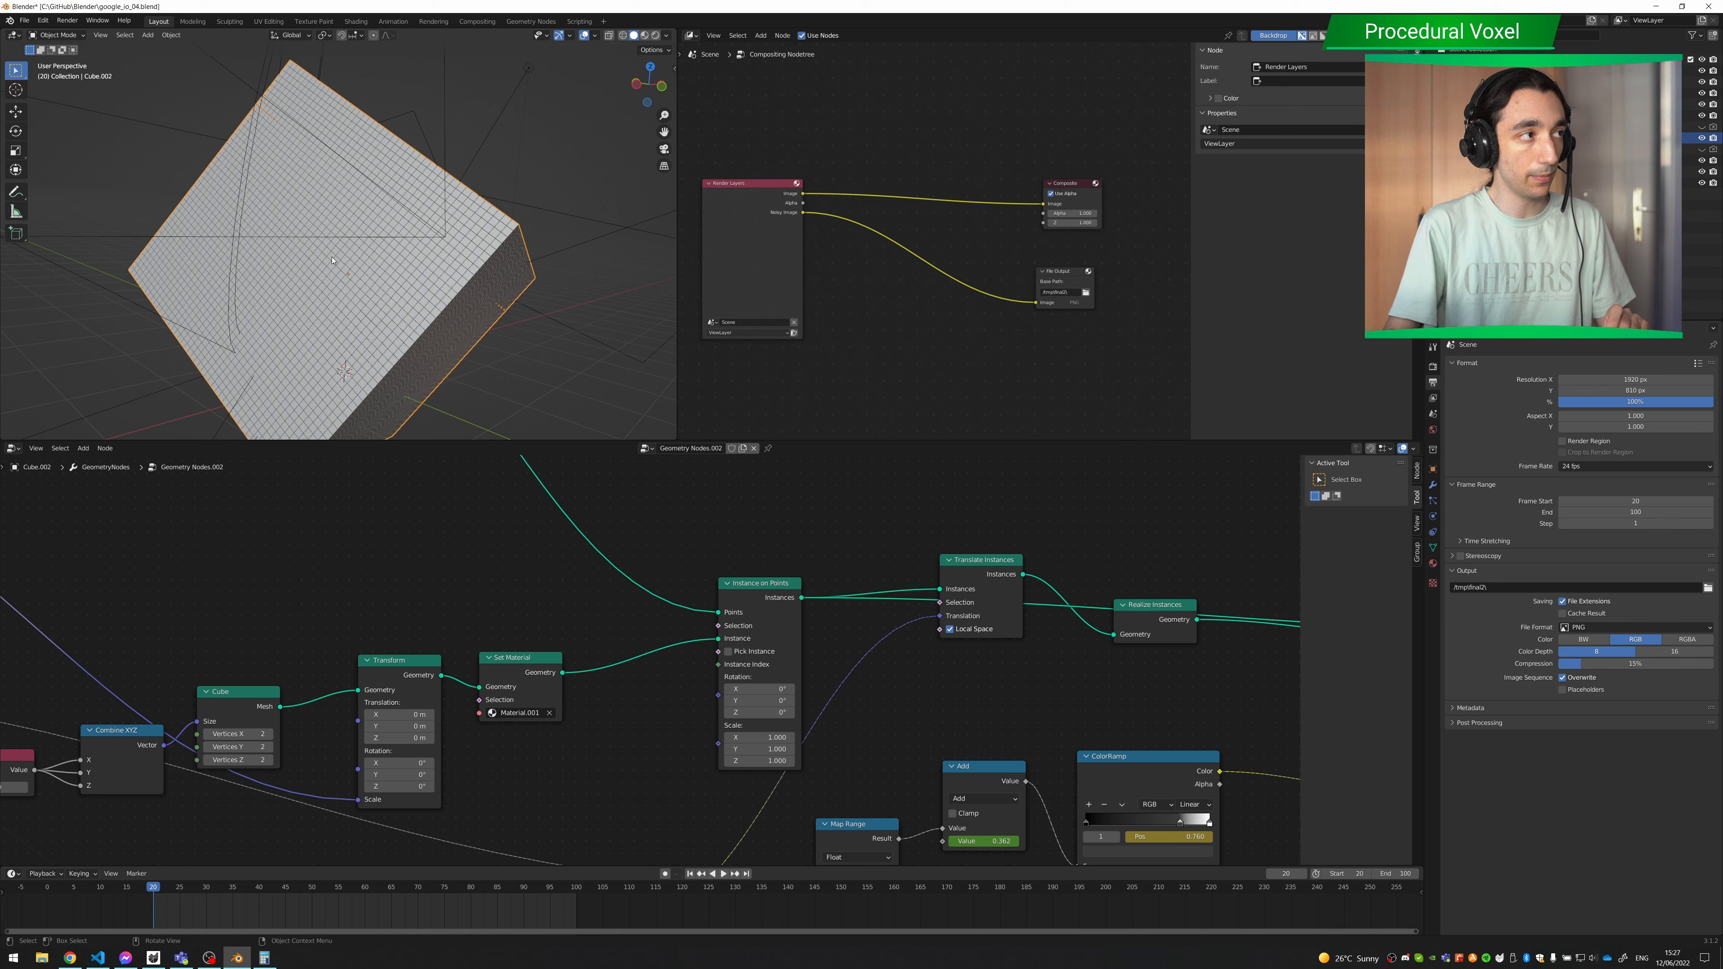
pyautogui.moveTo(583, 562); pyautogui.dragTo(682, 659, button='middle')
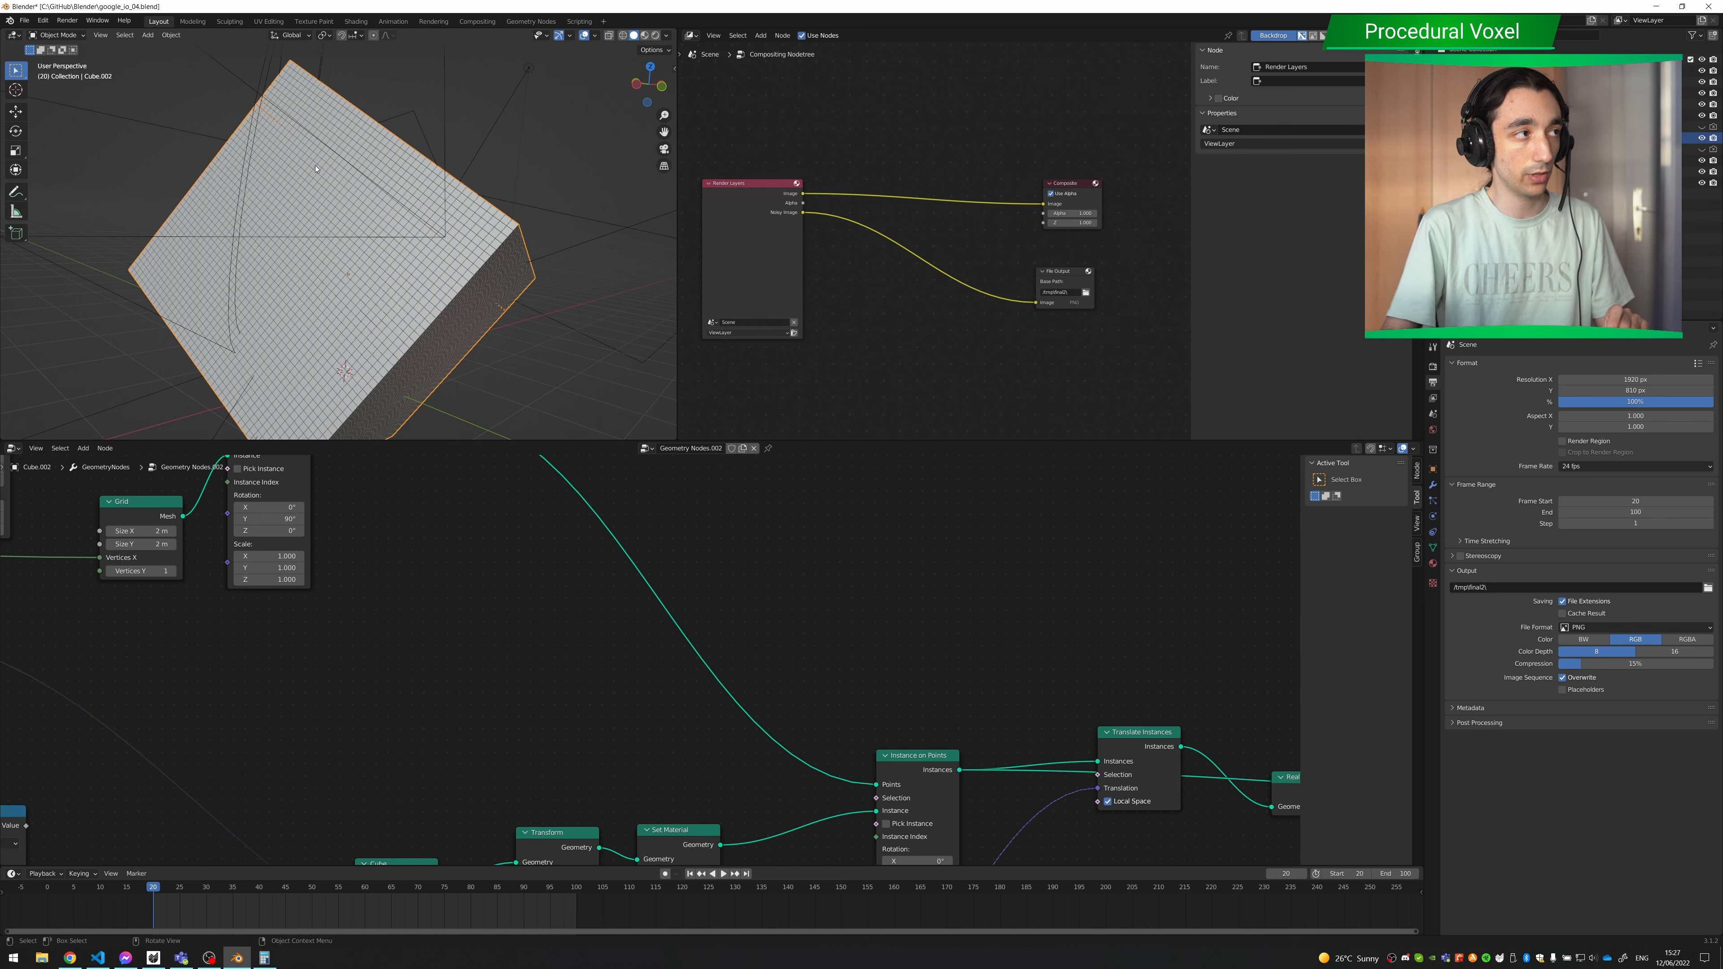
pyautogui.moveTo(736, 738); pyautogui.dragTo(673, 693, button='middle')
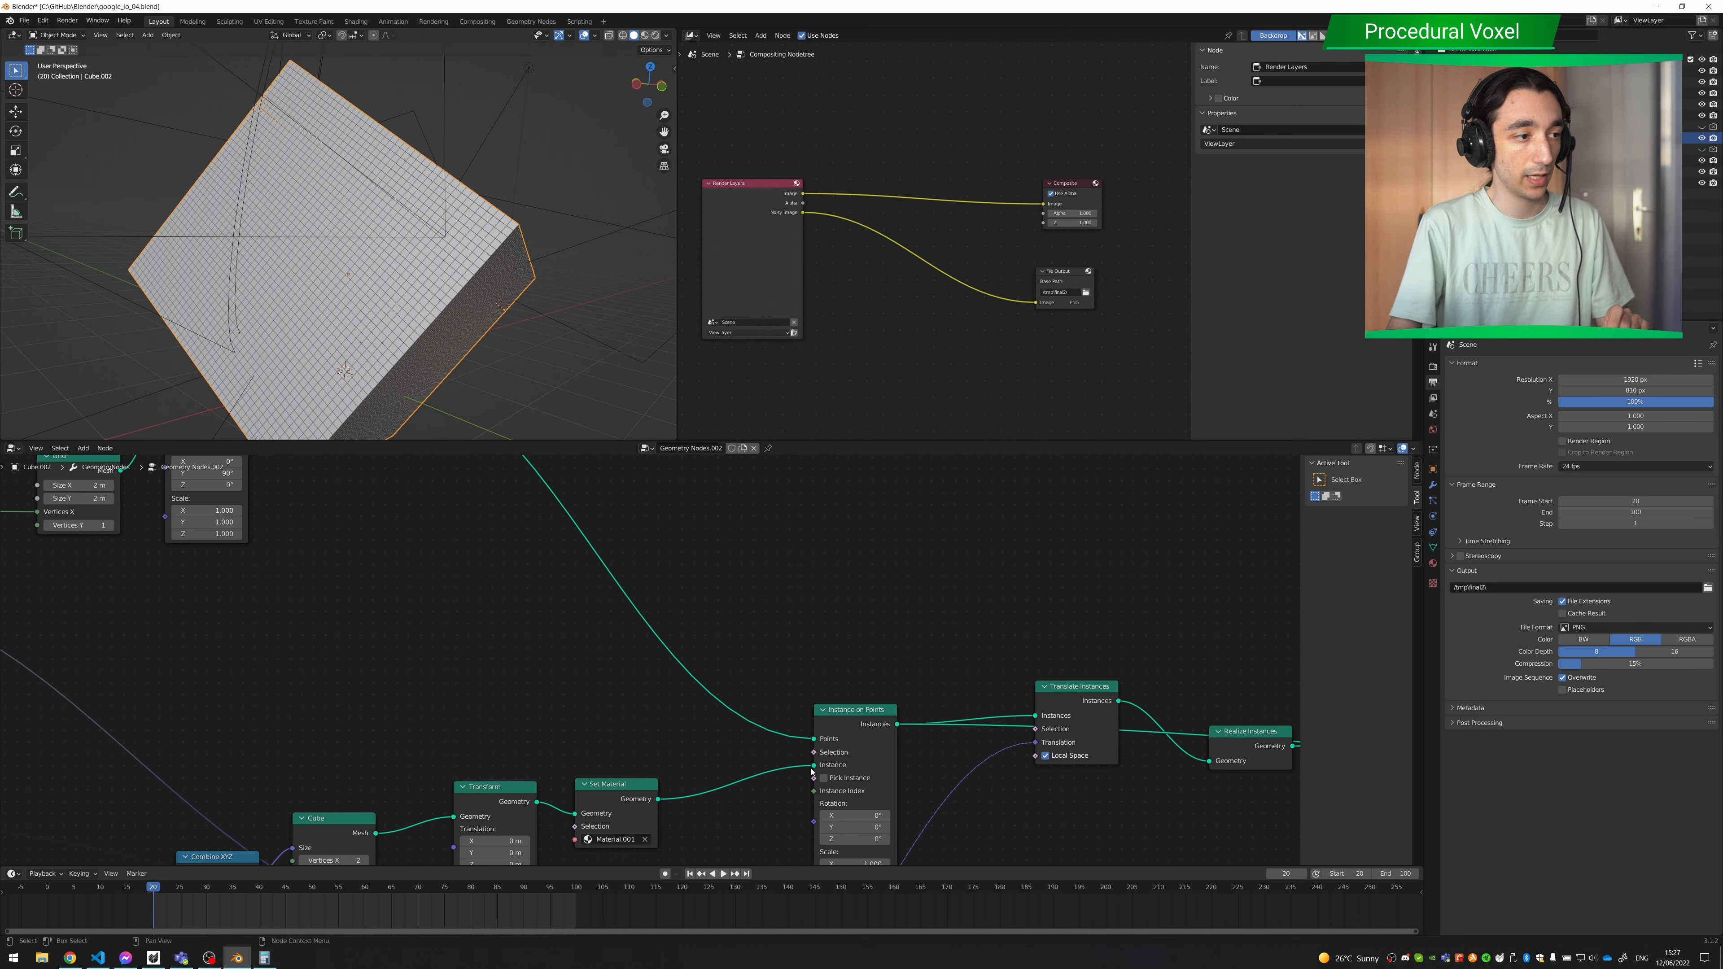
# - Disconnect the Set Material geometry from the Instance input of the Instance on Points node, and reconnect it
pyautogui.moveTo(814, 765); pyautogui.dragTo(773, 769)
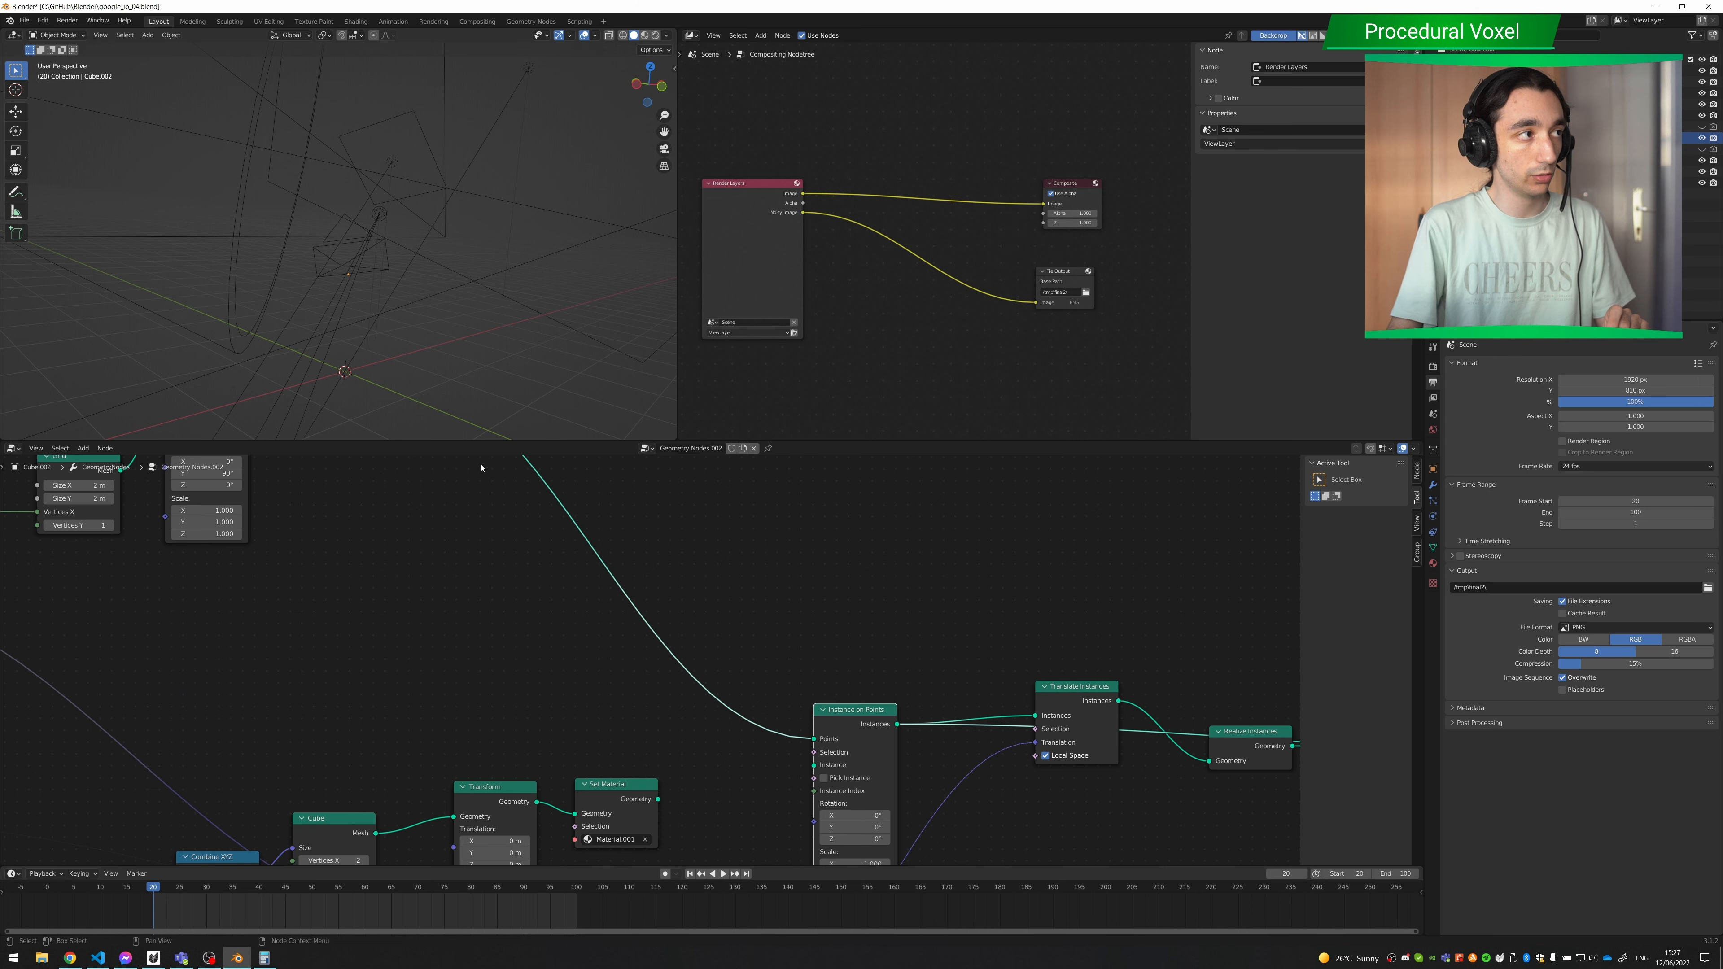
pyautogui.moveTo(854, 714); pyautogui.dragTo(732, 566, button='middle')
pyautogui.scroll(4, 732, 566)
pyautogui.moveTo(732, 565); pyautogui.dragTo(690, 525)
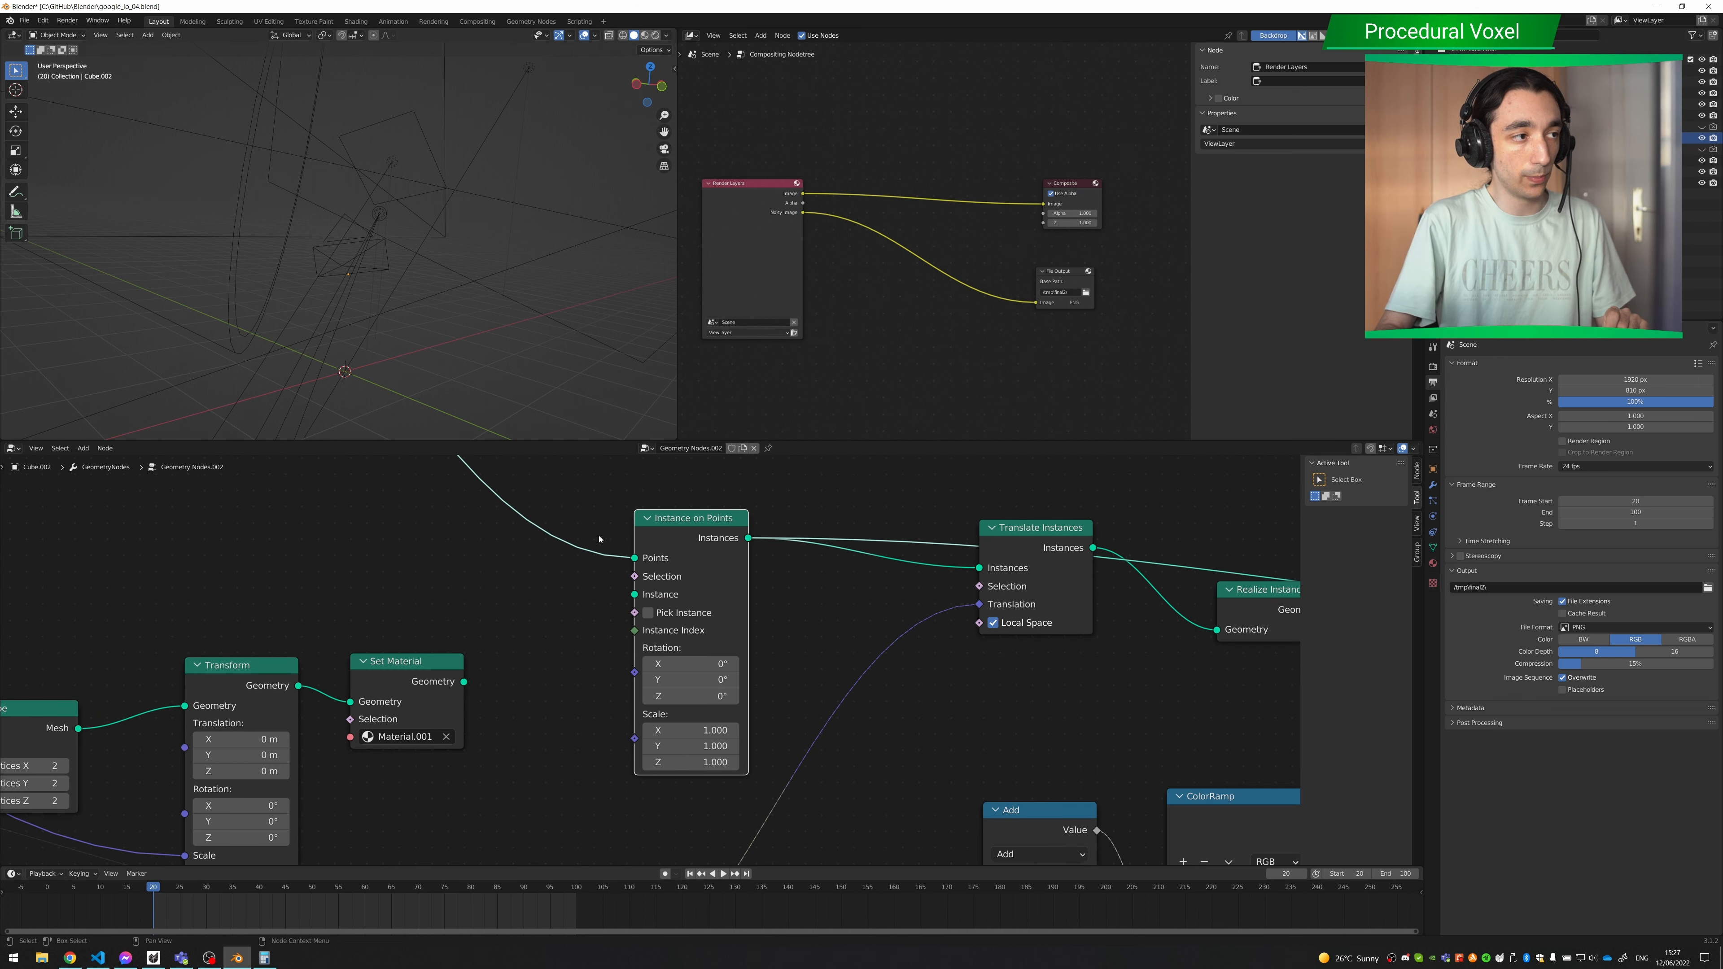
pyautogui.moveTo(464, 682); pyautogui.dragTo(634, 594)
# - Move the Value, Combine XYZ and Cube nodes slightly farther from the Transform node in the cube branch
pyautogui.moveTo(582, 673); pyautogui.dragTo(1117, 568, button='middle')
pyautogui.moveTo(1019, 500); pyautogui.dragTo(124, 839)
pyautogui.click(132, 833)
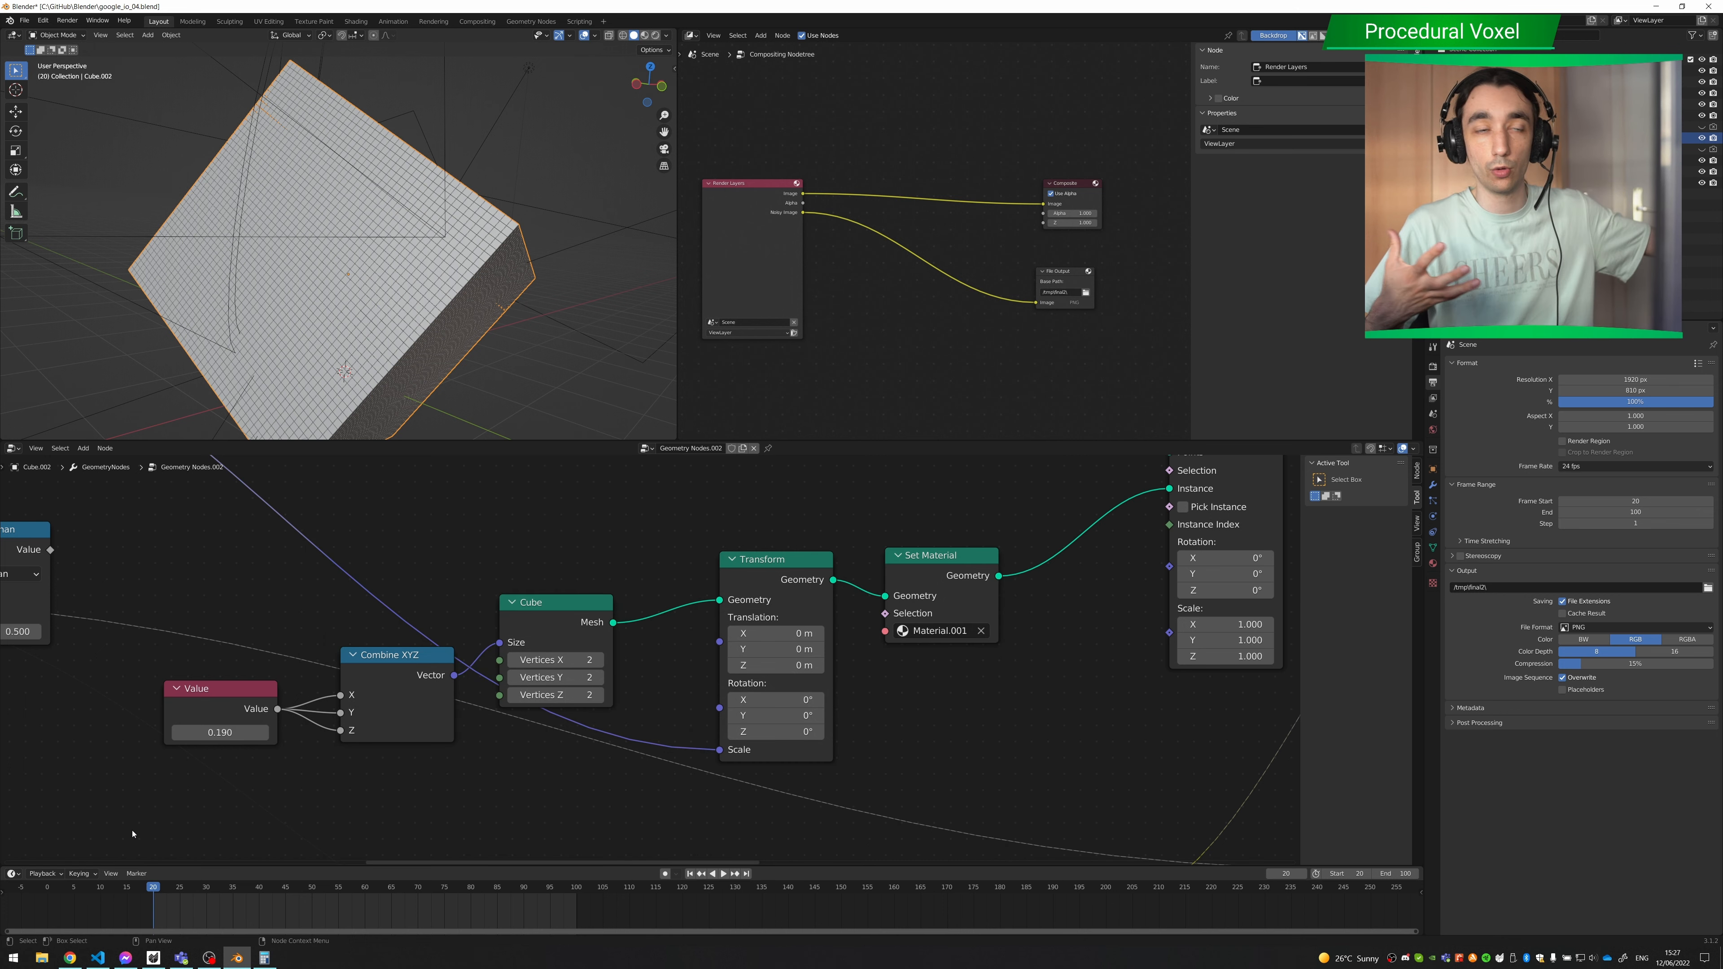
pyautogui.moveTo(239, 690); pyautogui.dragTo(222, 689)
pyautogui.moveTo(430, 658); pyautogui.dragTo(411, 656)
pyautogui.click(548, 608)
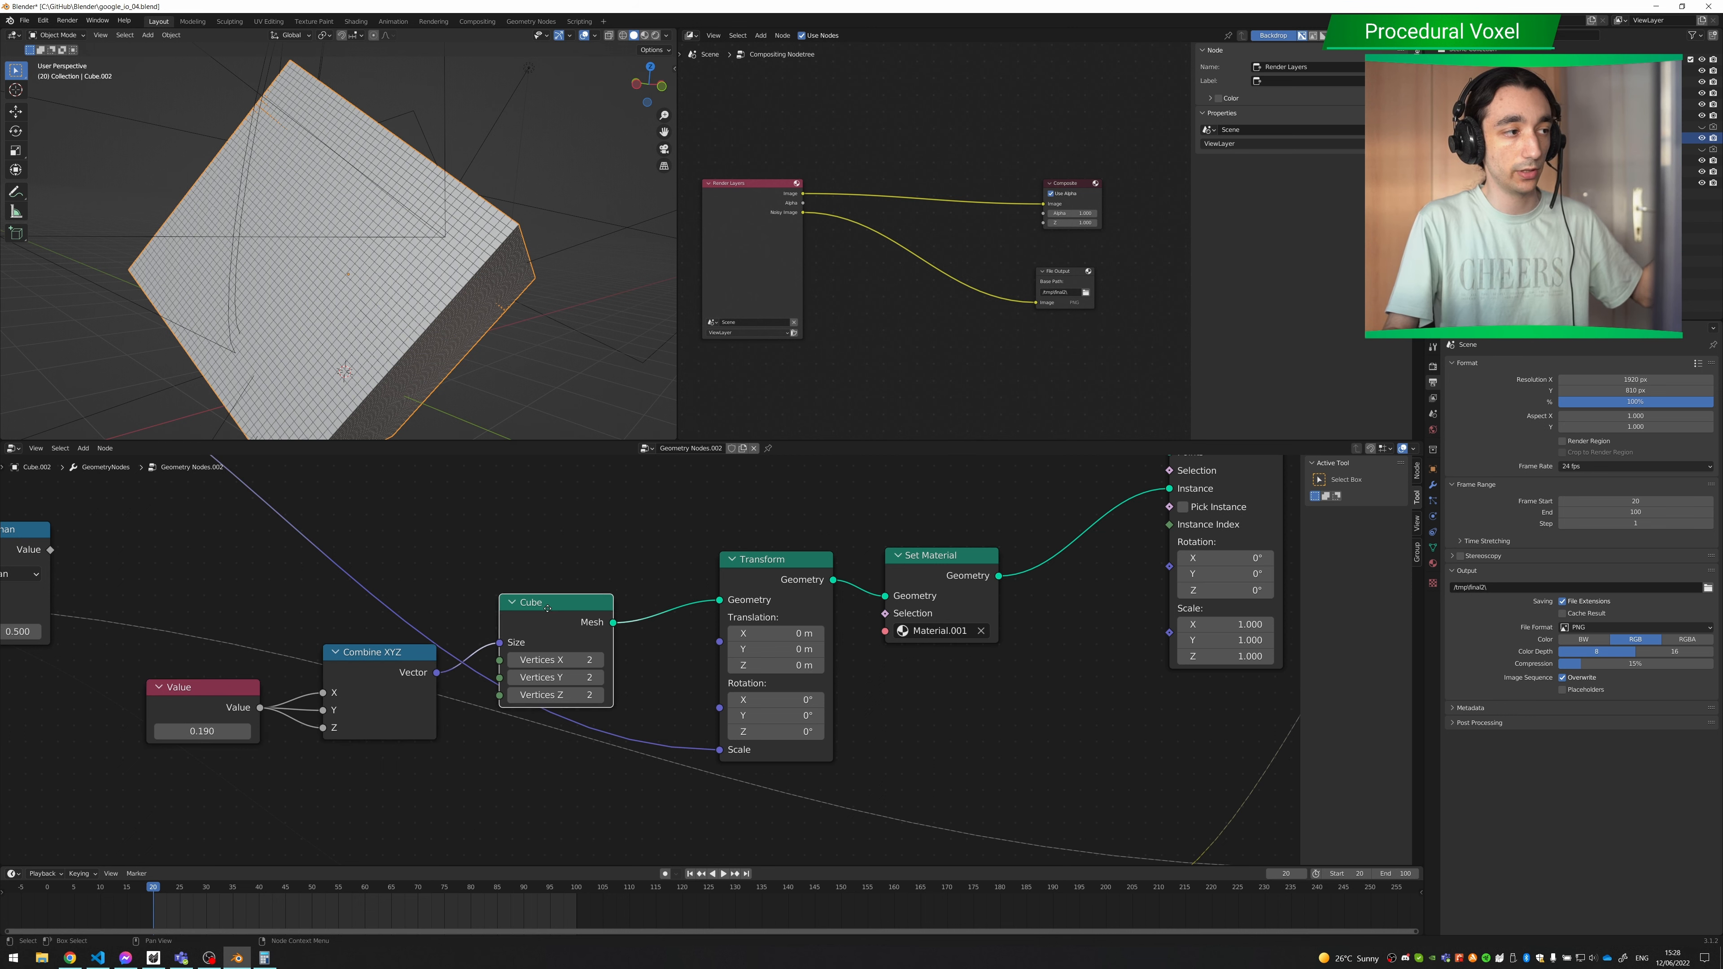
pyautogui.moveTo(548, 608); pyautogui.dragTo(539, 612)
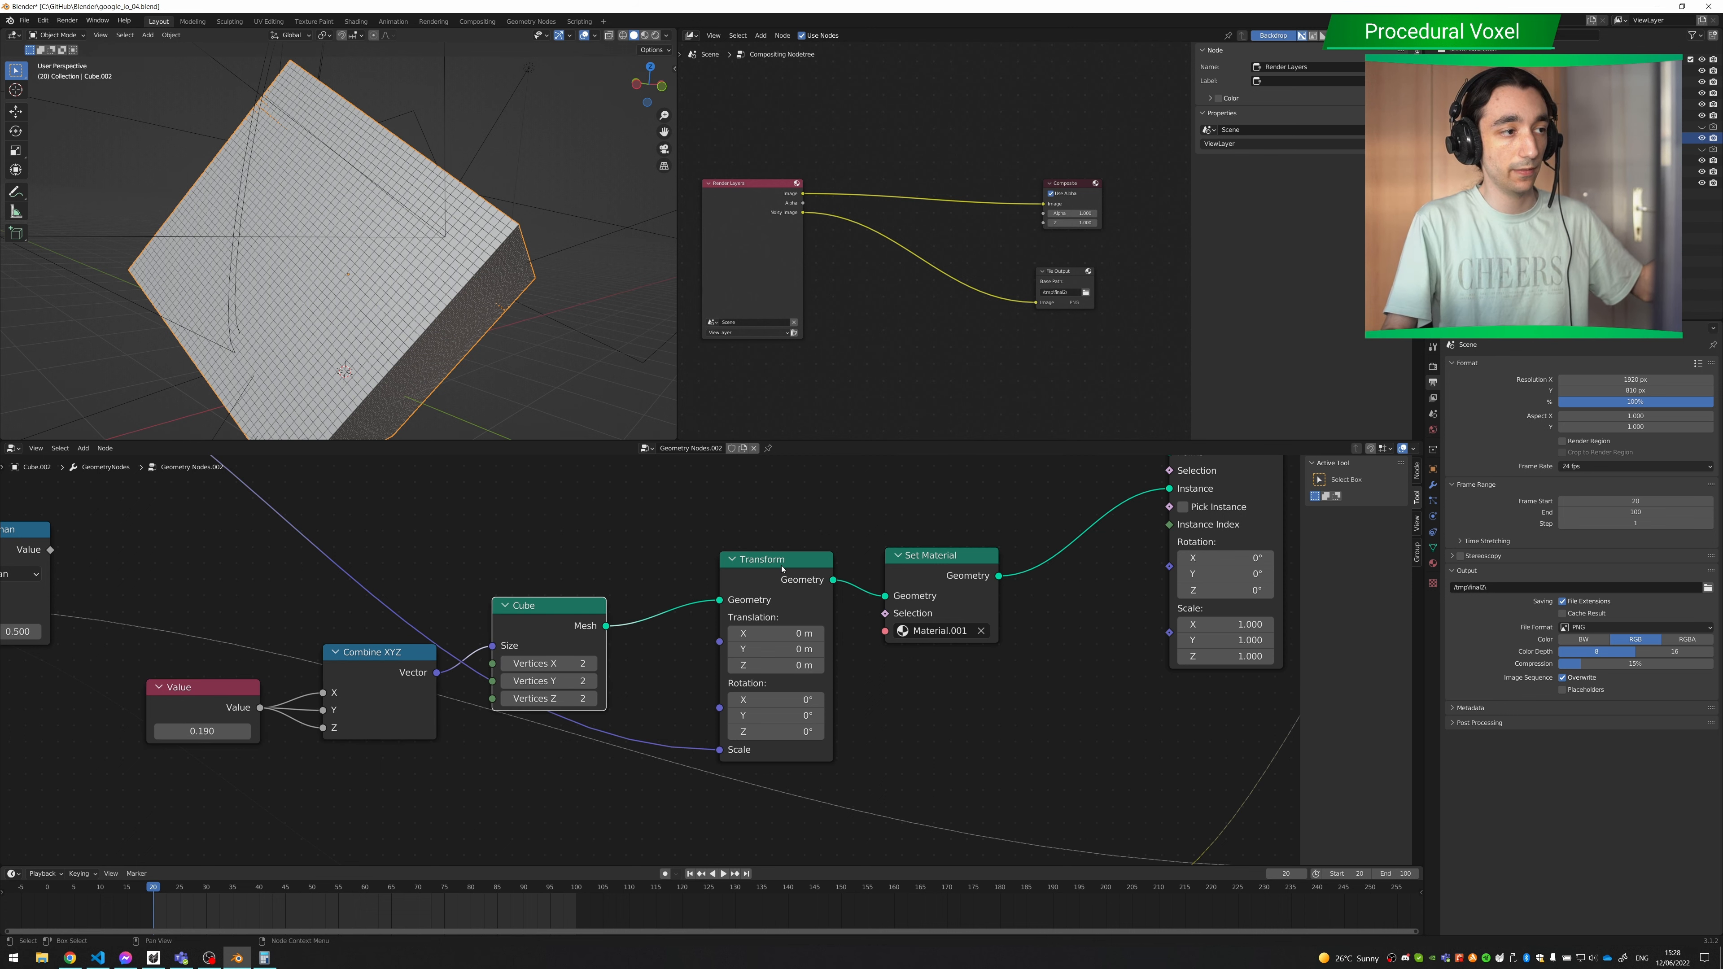
# - Examine how the Integer node drives the Transform node's Scale through the Divide and Add nodes
pyautogui.scroll(-4, 782, 569)
pyautogui.moveTo(572, 650); pyautogui.dragTo(894, 763, button='middle')
pyautogui.scroll(4, 649, 669)
pyautogui.moveTo(627, 684); pyautogui.dragTo(785, 716, button='middle')
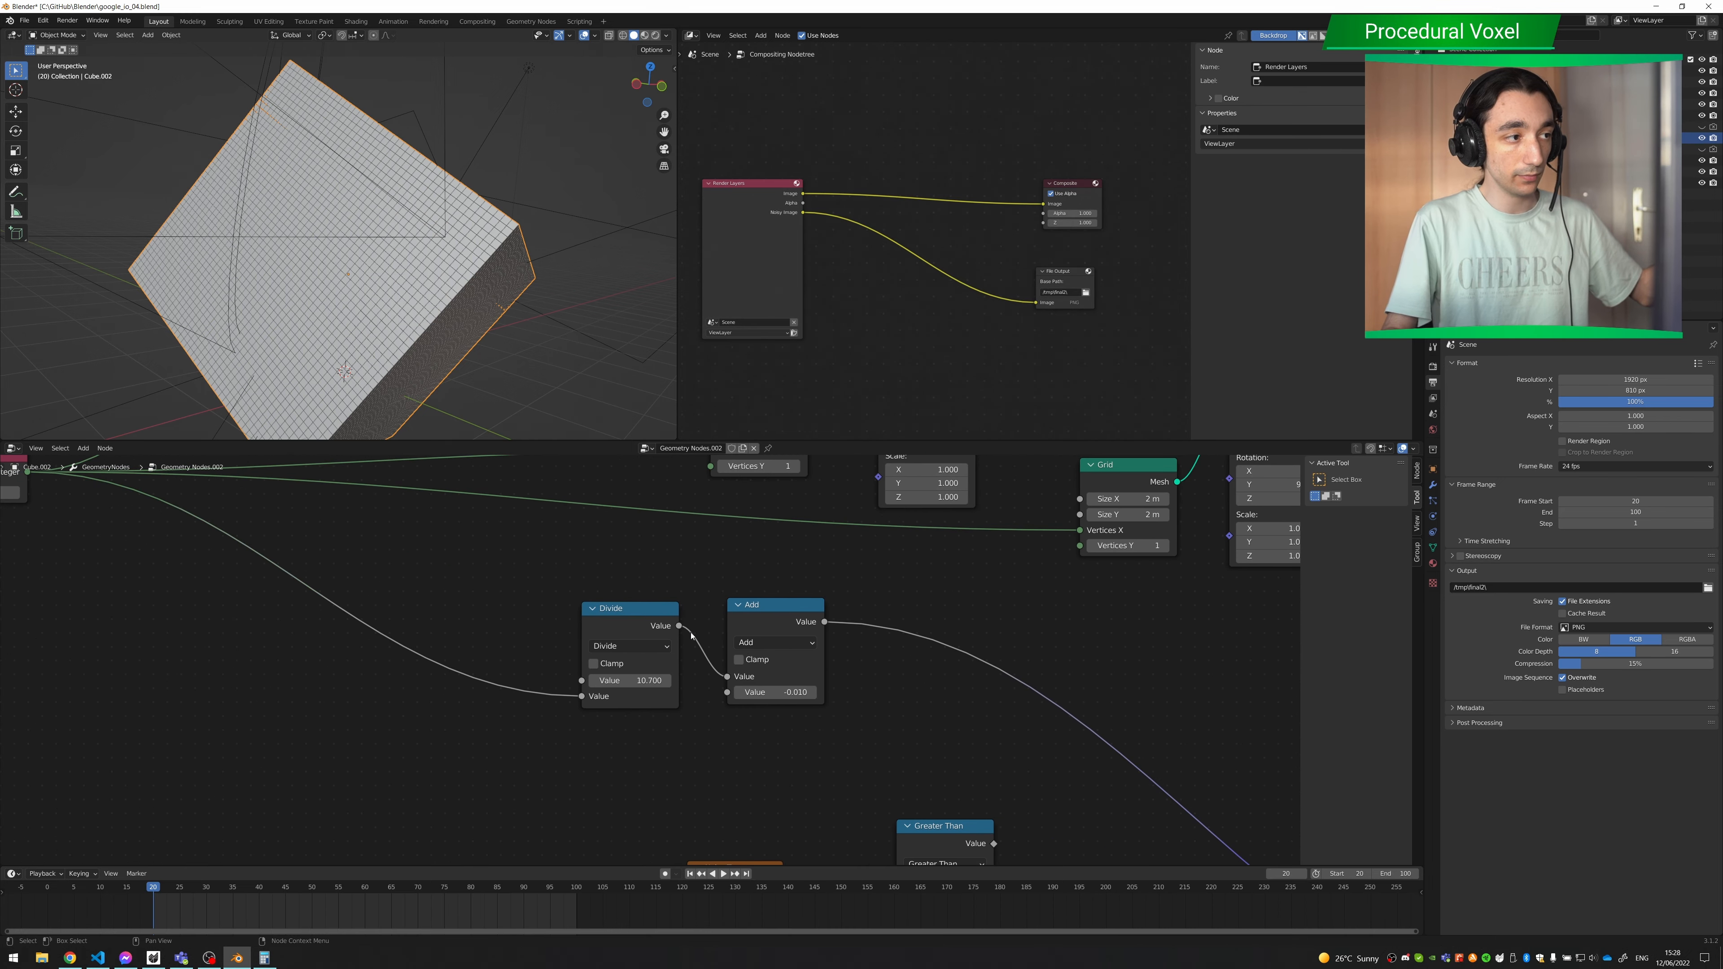
pyautogui.moveTo(1085, 808); pyautogui.dragTo(765, 609, button='middle')
pyautogui.moveTo(993, 666); pyautogui.dragTo(751, 574, button='middle')
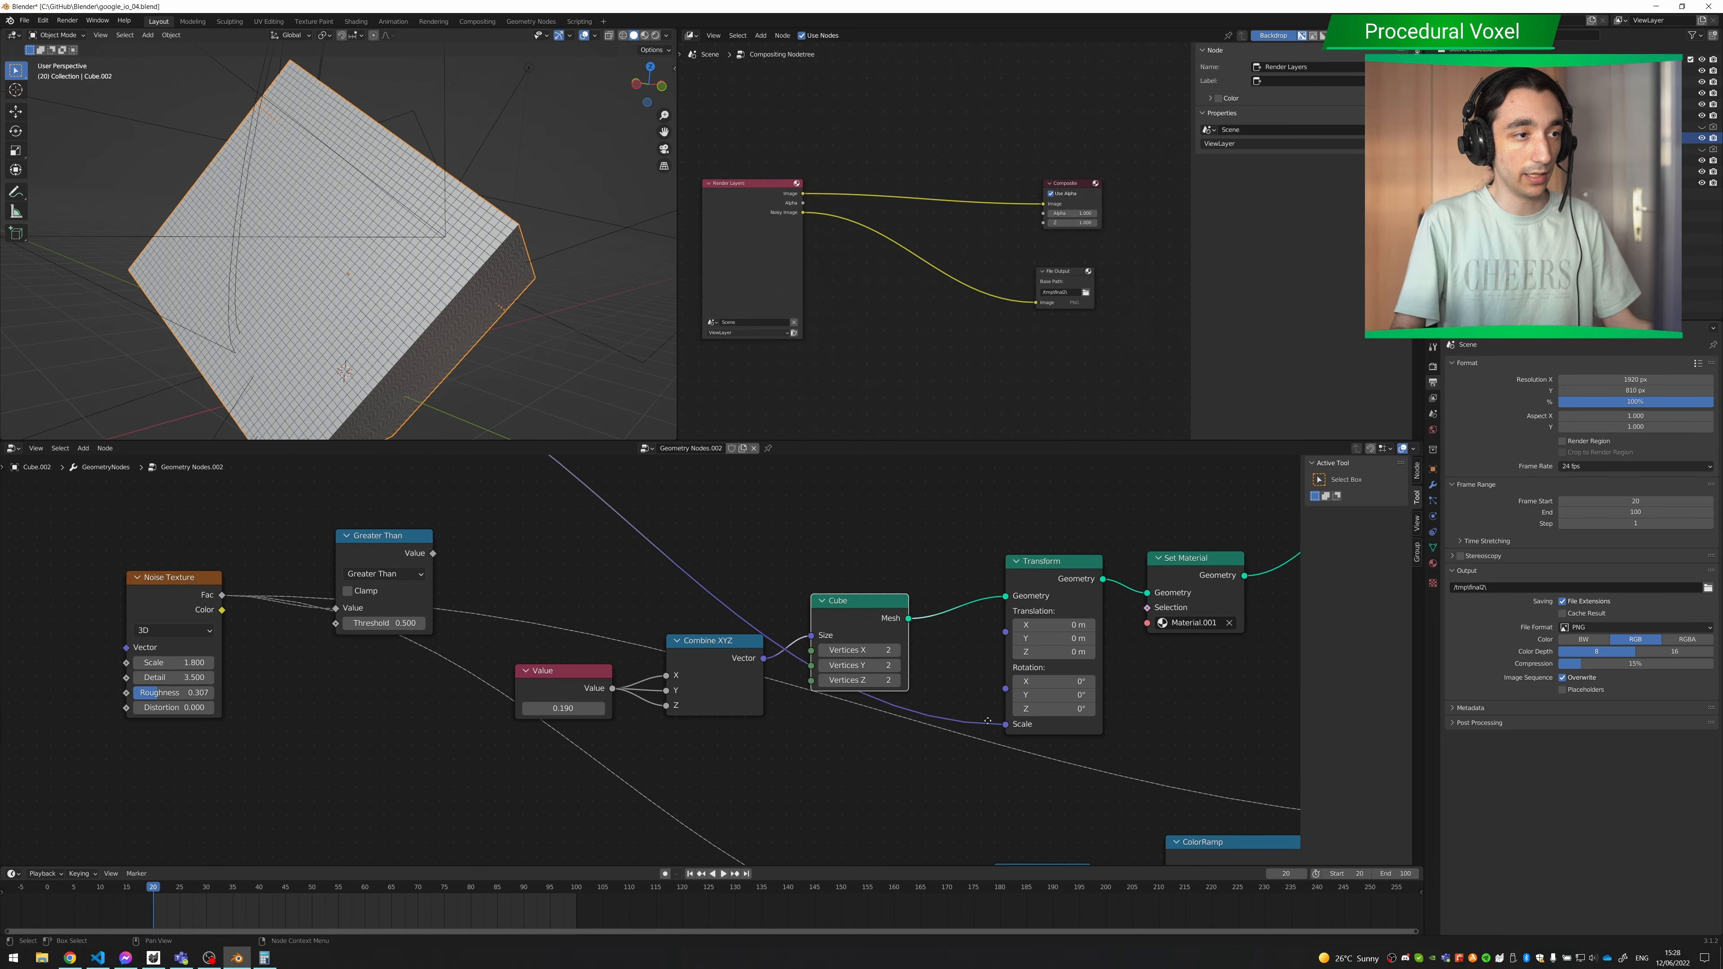
pyautogui.moveTo(988, 721); pyautogui.dragTo(895, 735, button='middle')
pyautogui.moveTo(390, 583); pyautogui.dragTo(401, 585)
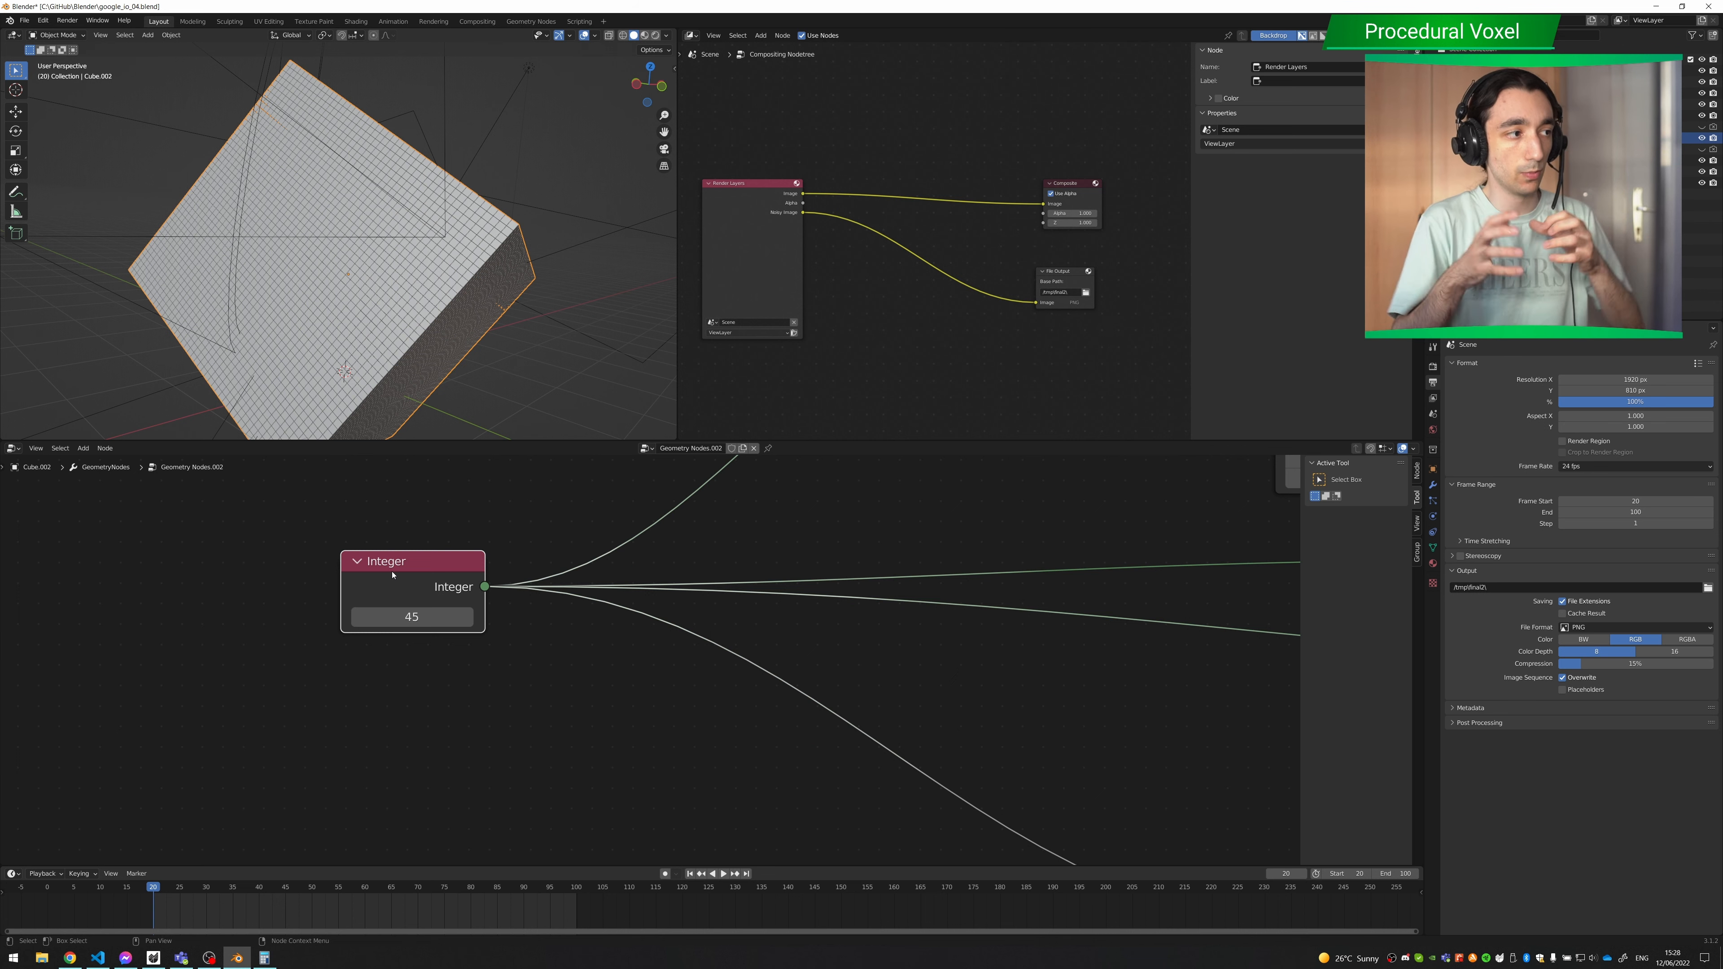
pyautogui.scroll(-8, 392, 575)
pyautogui.scroll(-1, 783, 671)
pyautogui.moveTo(741, 667); pyautogui.dragTo(608, 616, button='middle')
pyautogui.scroll(6, 950, 764)
pyautogui.moveTo(935, 700); pyautogui.dragTo(613, 718, button='middle')
pyautogui.scroll(4, 796, 701)
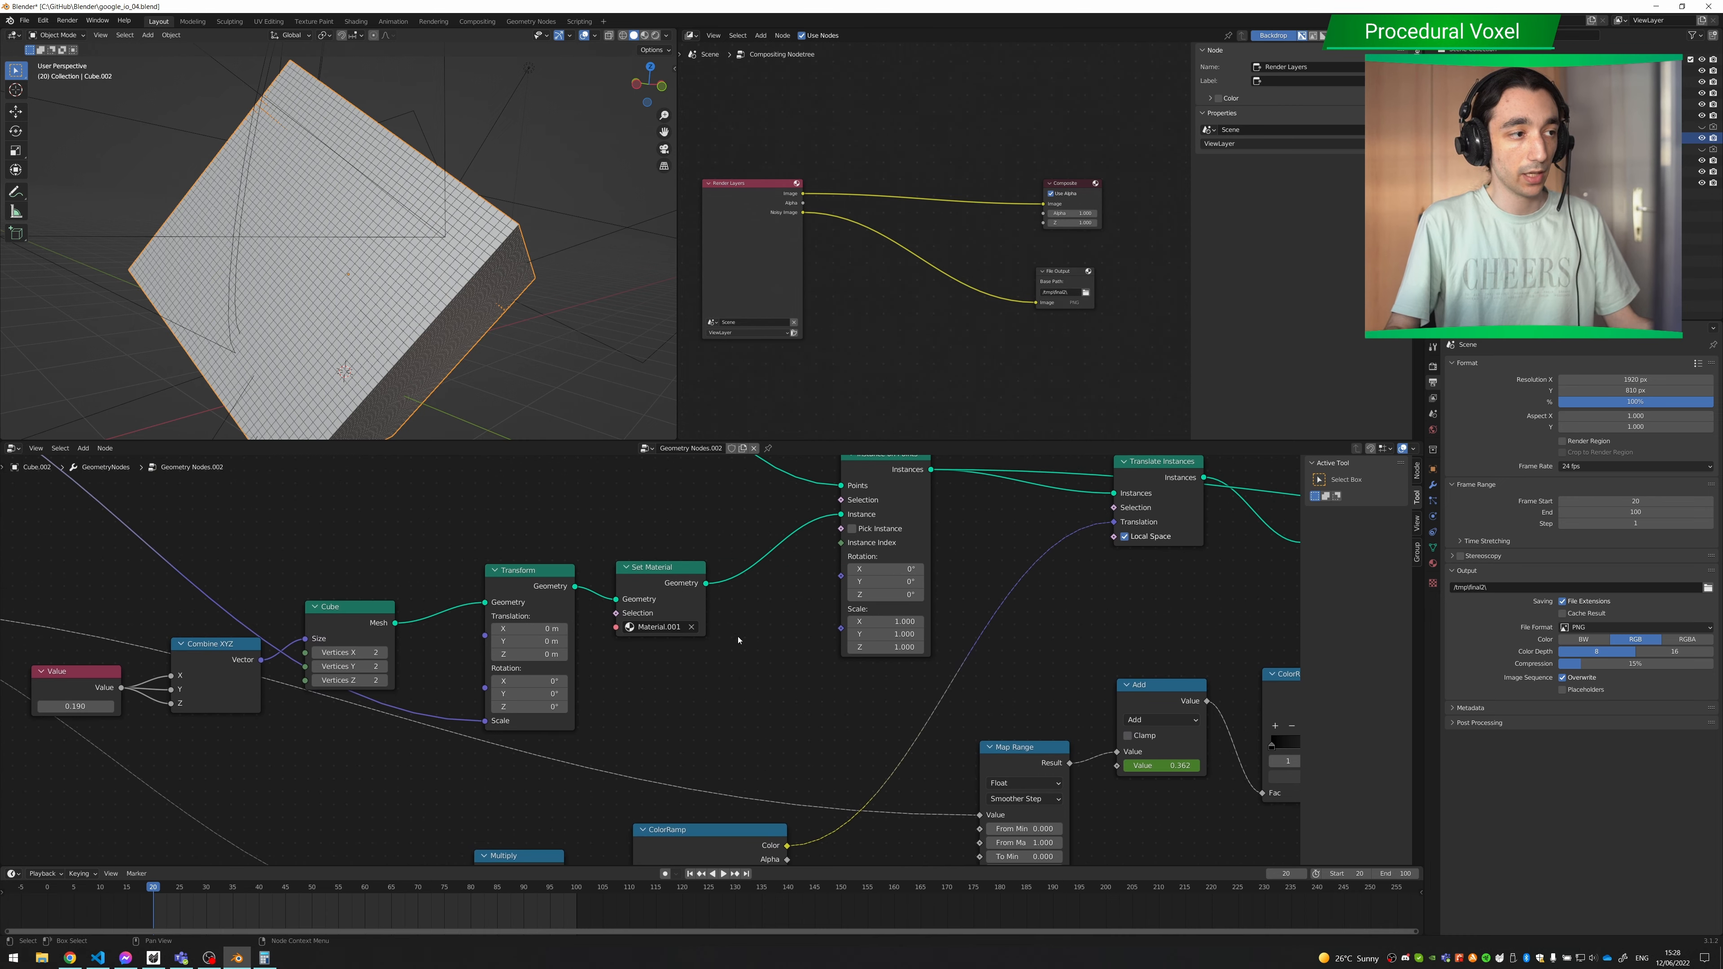
# - Nudge the Set Material node and move the Instance on Points node farther from Translate Instances
pyautogui.moveTo(738, 639); pyautogui.dragTo(677, 687, button='middle')
pyautogui.moveTo(610, 626); pyautogui.dragTo(620, 619)
pyautogui.scroll(5, 614, 616)
pyautogui.scroll(-6, 617, 629)
pyautogui.moveTo(695, 640); pyautogui.dragTo(569, 677, button='middle')
pyautogui.moveTo(672, 536); pyautogui.dragTo(631, 508)
# - Move the Realize Instances node that feeds the Group Output above the Scale Elements branch
pyautogui.moveTo(721, 569); pyautogui.dragTo(496, 588, button='middle')
pyautogui.scroll(-3, 603, 608)
pyautogui.moveTo(1084, 606); pyautogui.dragTo(1063, 475)
pyautogui.moveTo(868, 565); pyautogui.dragTo(628, 629, button='middle')
pyautogui.scroll(-2, 627, 629)
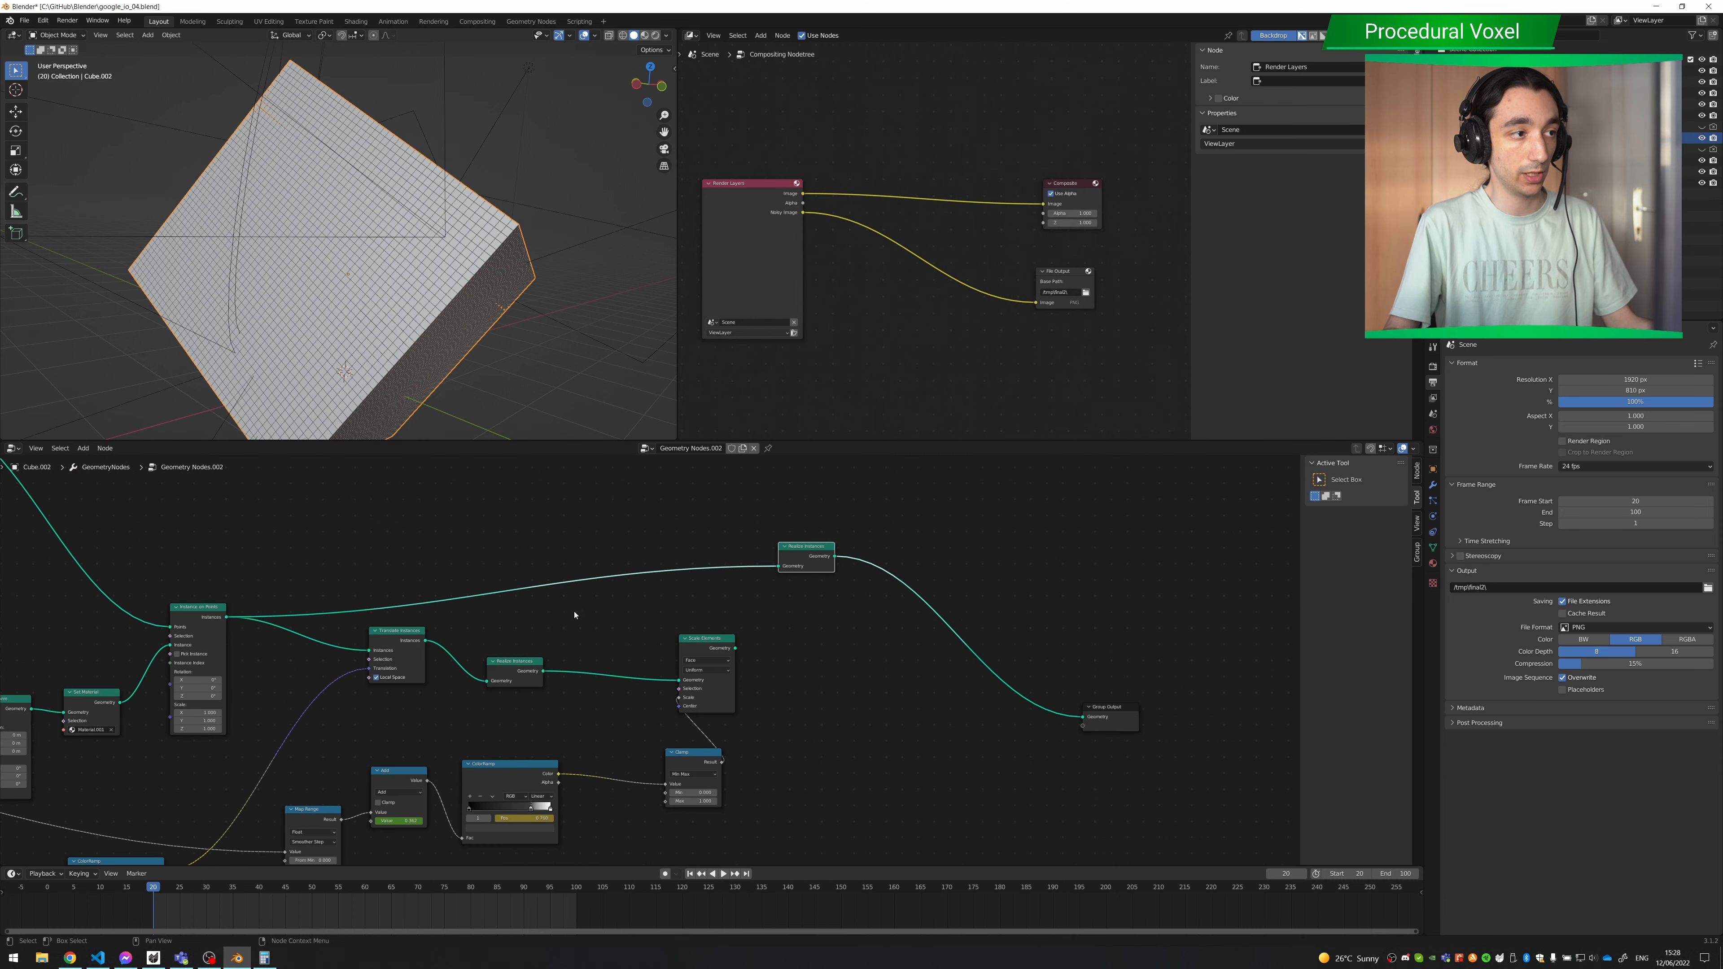
# - Examine the Translate Instances node after Instance on Points and nudge its position slightly
pyautogui.moveTo(499, 637); pyautogui.dragTo(761, 616, button='middle')
pyautogui.scroll(5, 713, 625)
pyautogui.moveTo(533, 640); pyautogui.dragTo(484, 646, button='middle')
pyautogui.scroll(-2, 555, 641)
pyautogui.scroll(2, 563, 638)
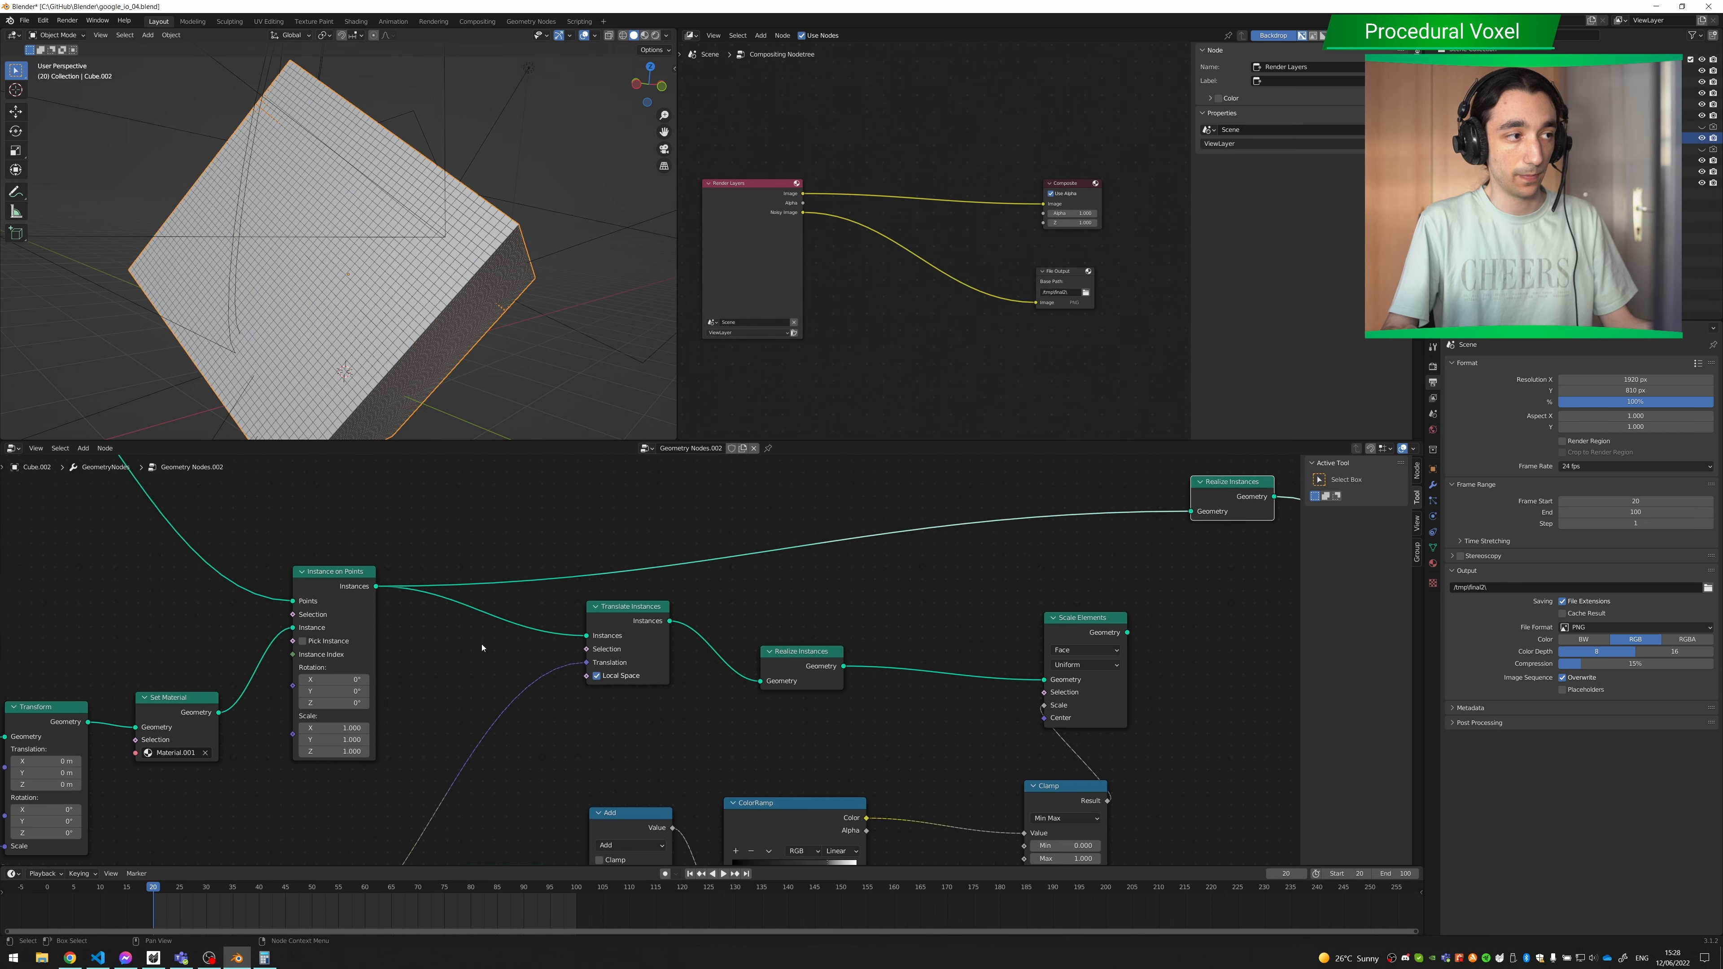
pyautogui.scroll(5, 608, 616)
pyautogui.scroll(2, 608, 600)
pyautogui.moveTo(612, 572); pyautogui.dragTo(600, 575)
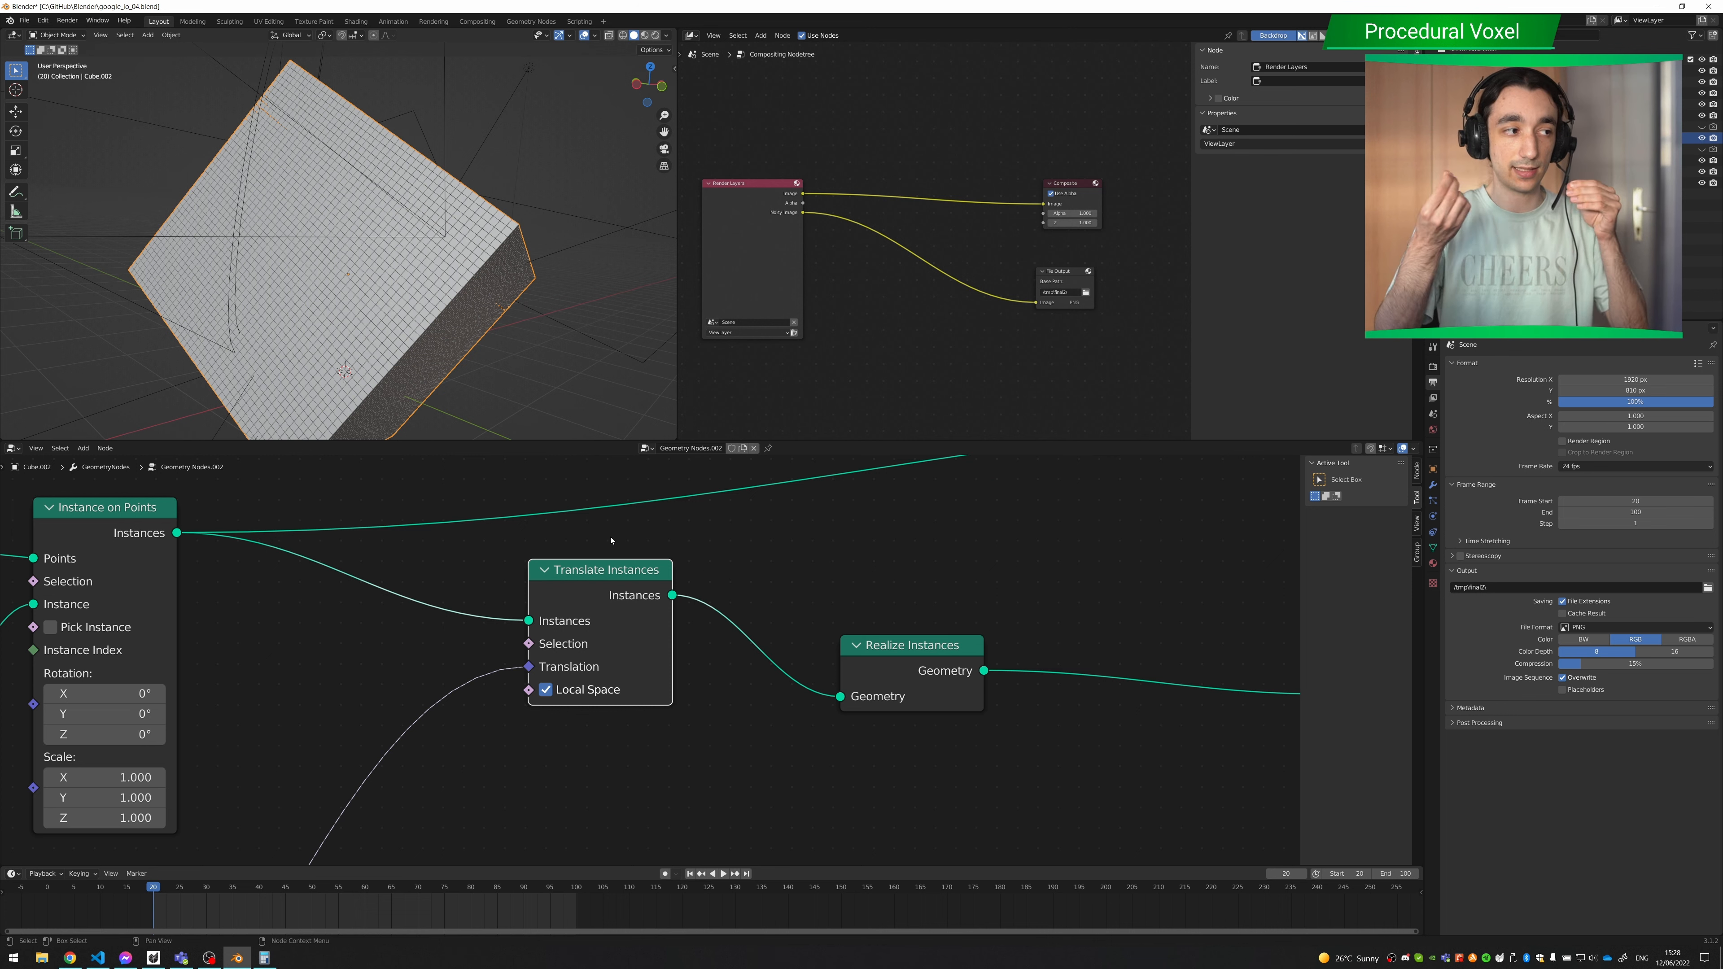
pyautogui.moveTo(600, 575); pyautogui.dragTo(605, 590)
# - Move the Realize Instances node closer to Translate Instances, and shift the Scale Elements node farther along the branch
pyautogui.moveTo(807, 605); pyautogui.dragTo(696, 573, button='middle')
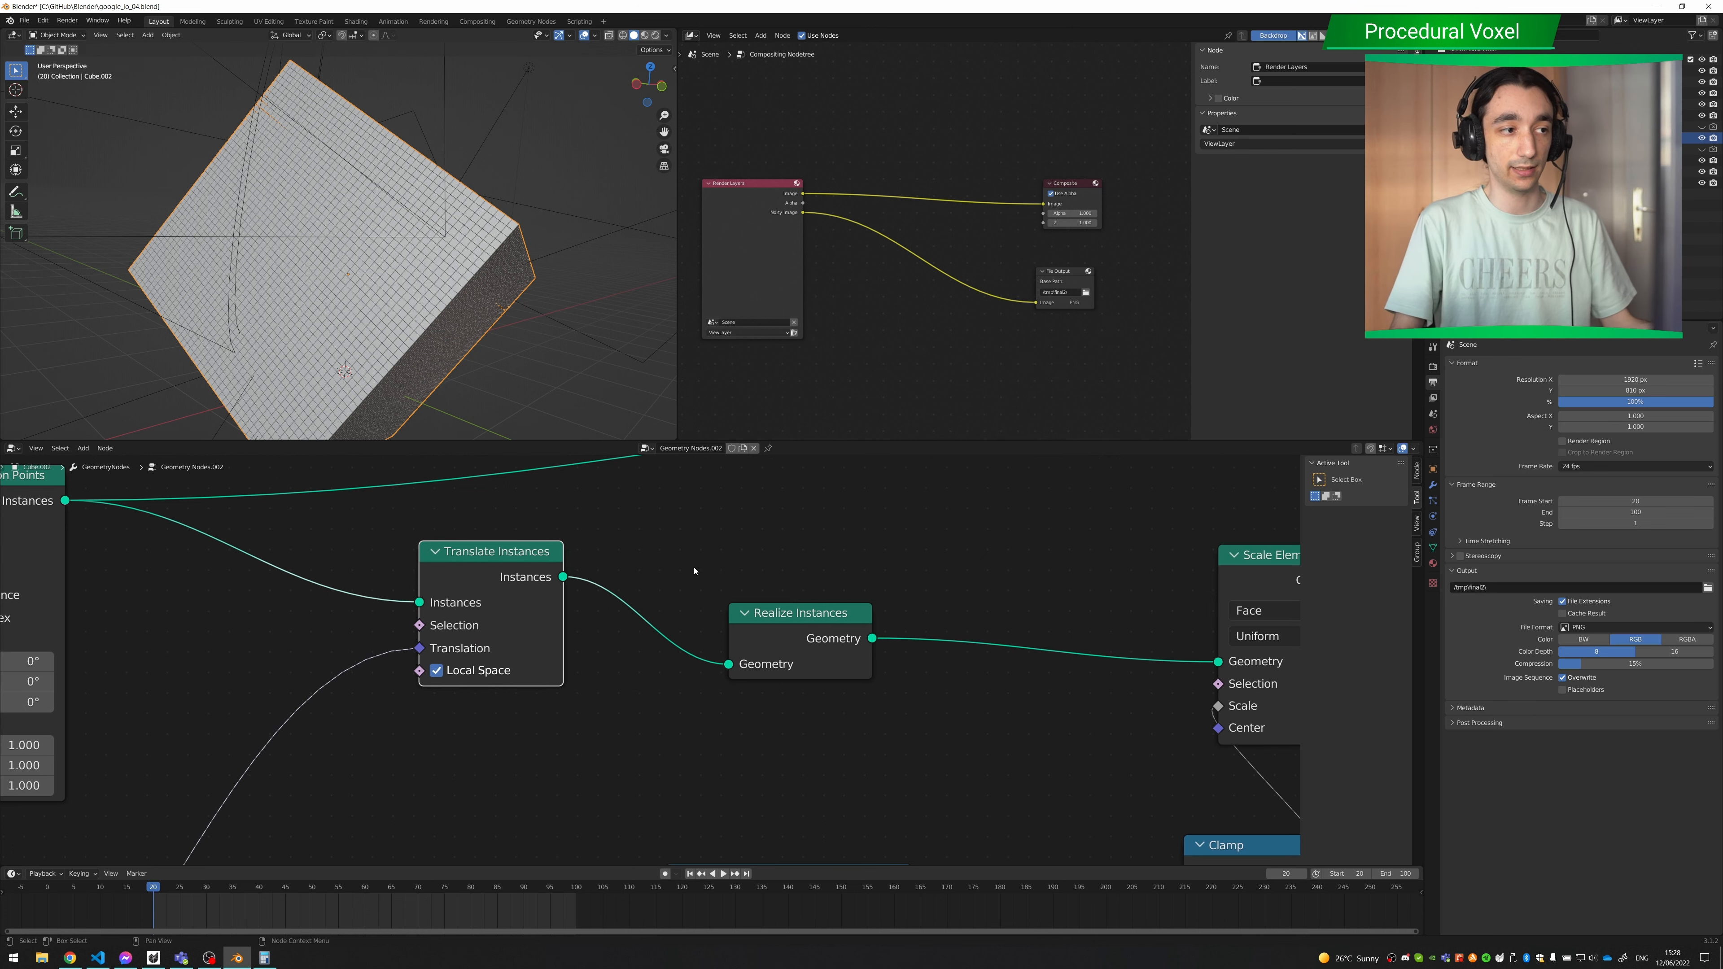
pyautogui.scroll(-3, 697, 575)
pyautogui.moveTo(758, 625); pyautogui.dragTo(737, 597)
pyautogui.moveTo(838, 590); pyautogui.dragTo(597, 594, button='middle')
pyautogui.moveTo(909, 583); pyautogui.dragTo(1079, 579)
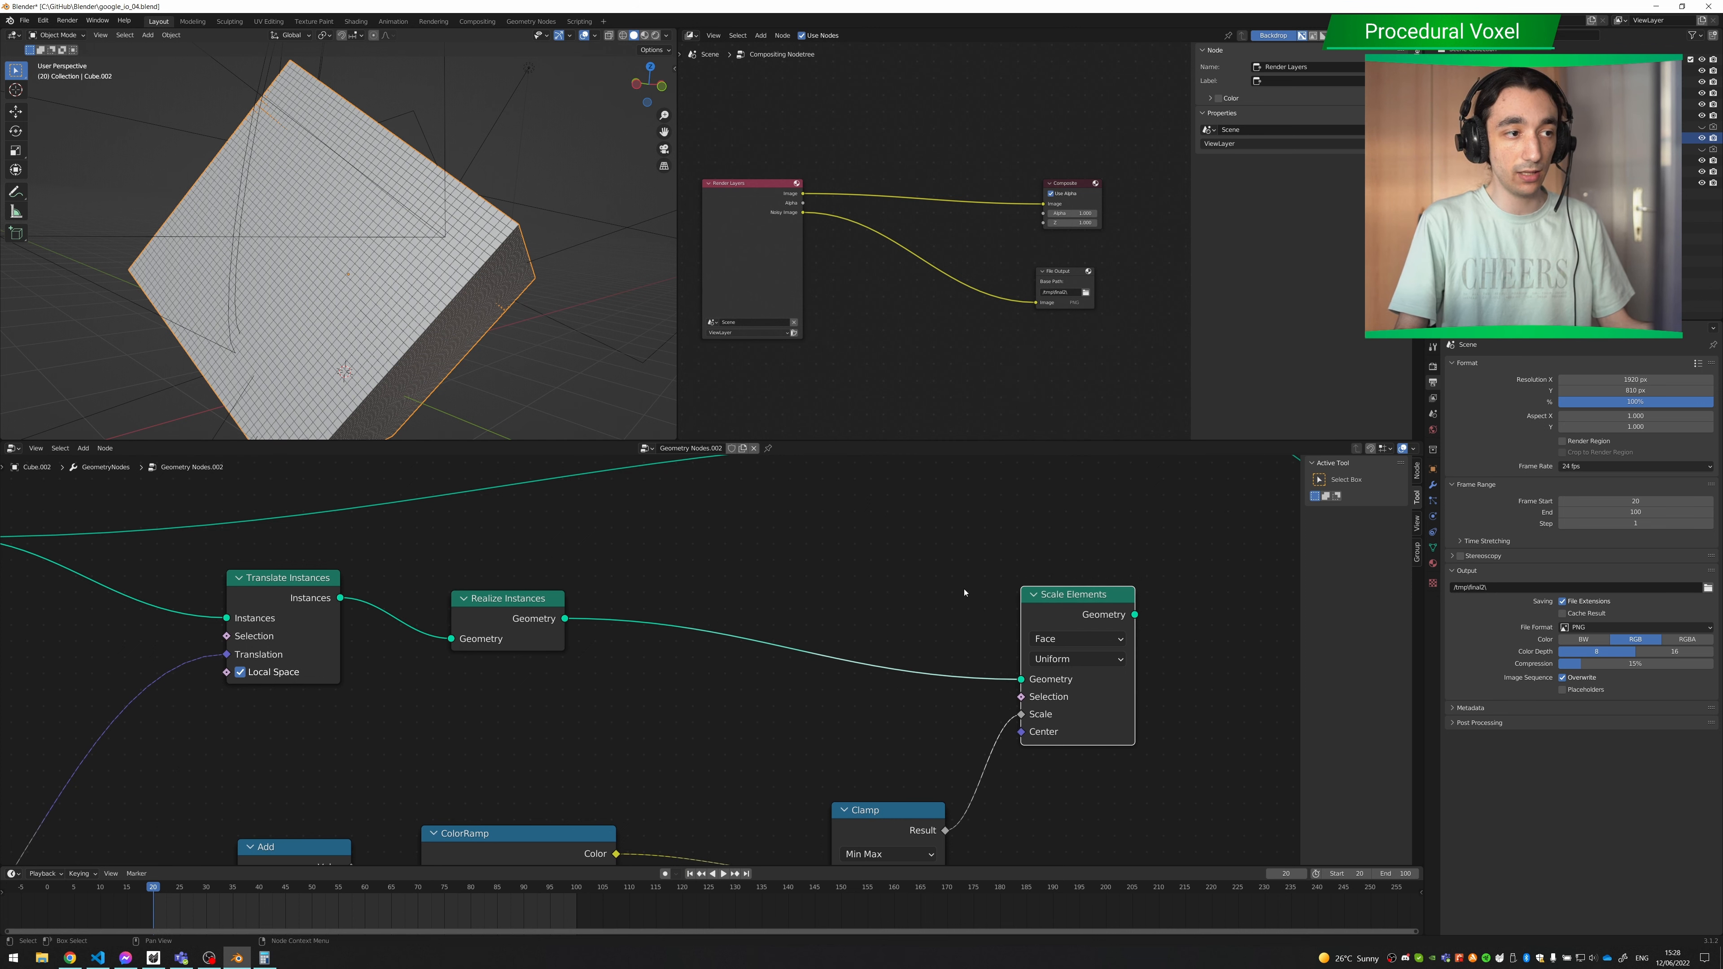
# - Move the Realize Instances node on the direct output link closer to the Group Output node
pyautogui.moveTo(1085, 597); pyautogui.dragTo(827, 600, button='middle')
pyautogui.moveTo(982, 609); pyautogui.dragTo(687, 609, button='middle')
pyautogui.scroll(-2, 686, 609)
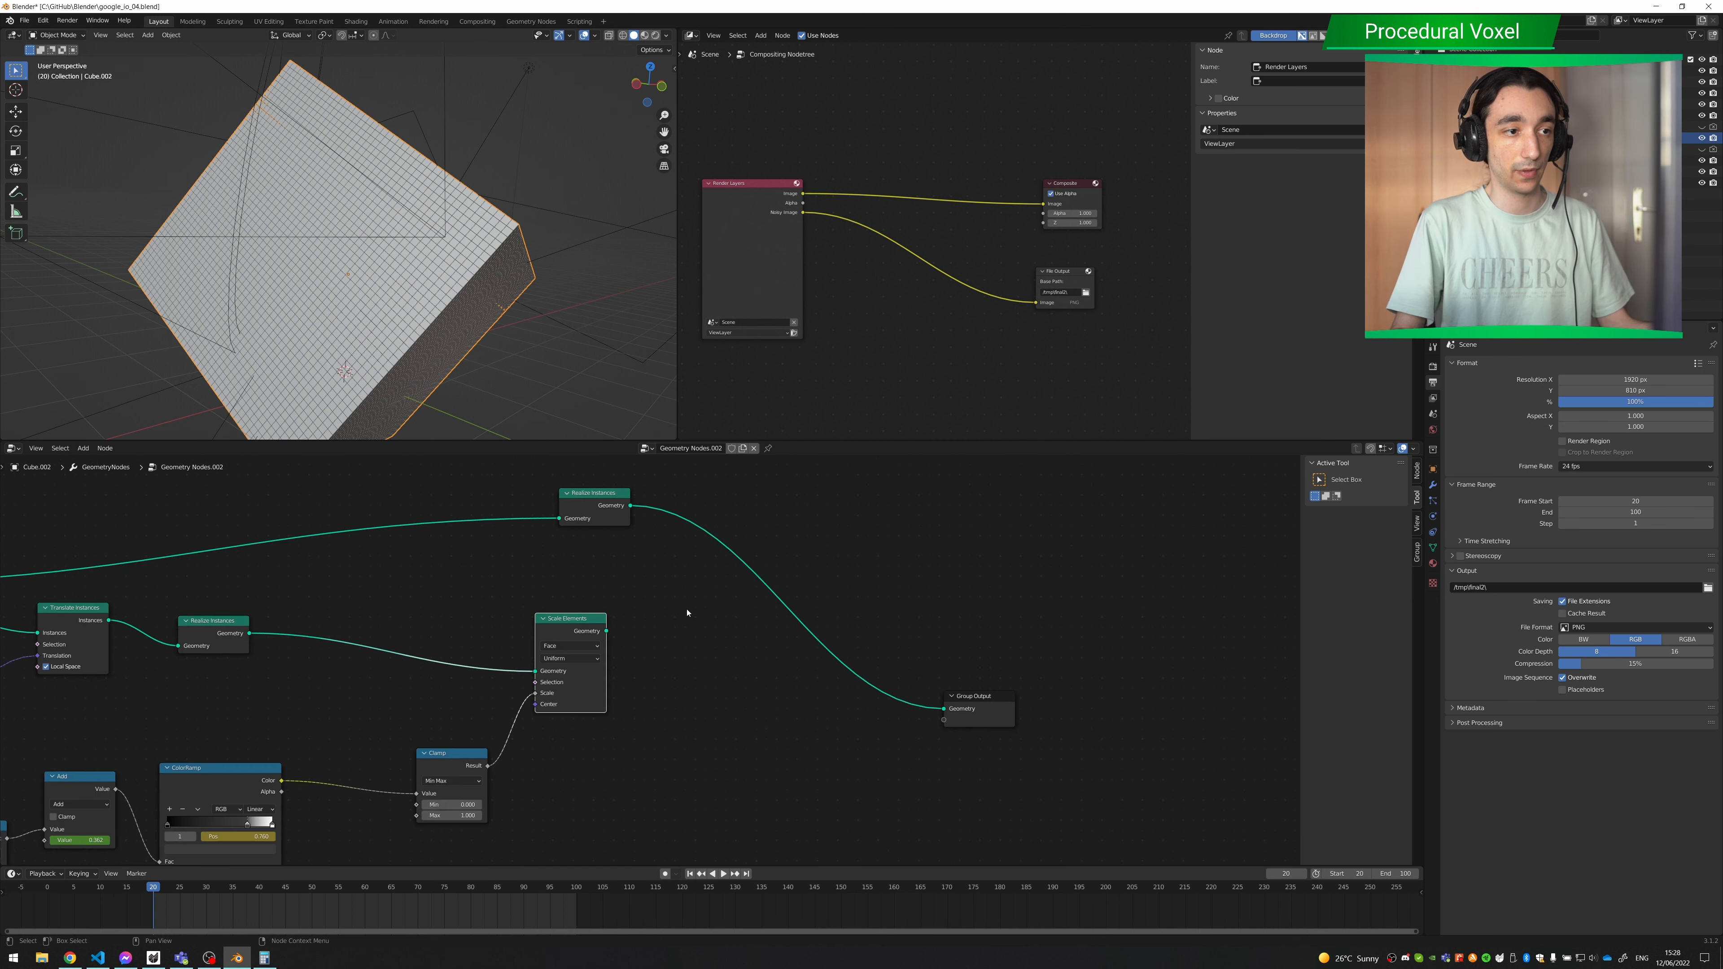
pyautogui.moveTo(601, 502); pyautogui.dragTo(756, 527)
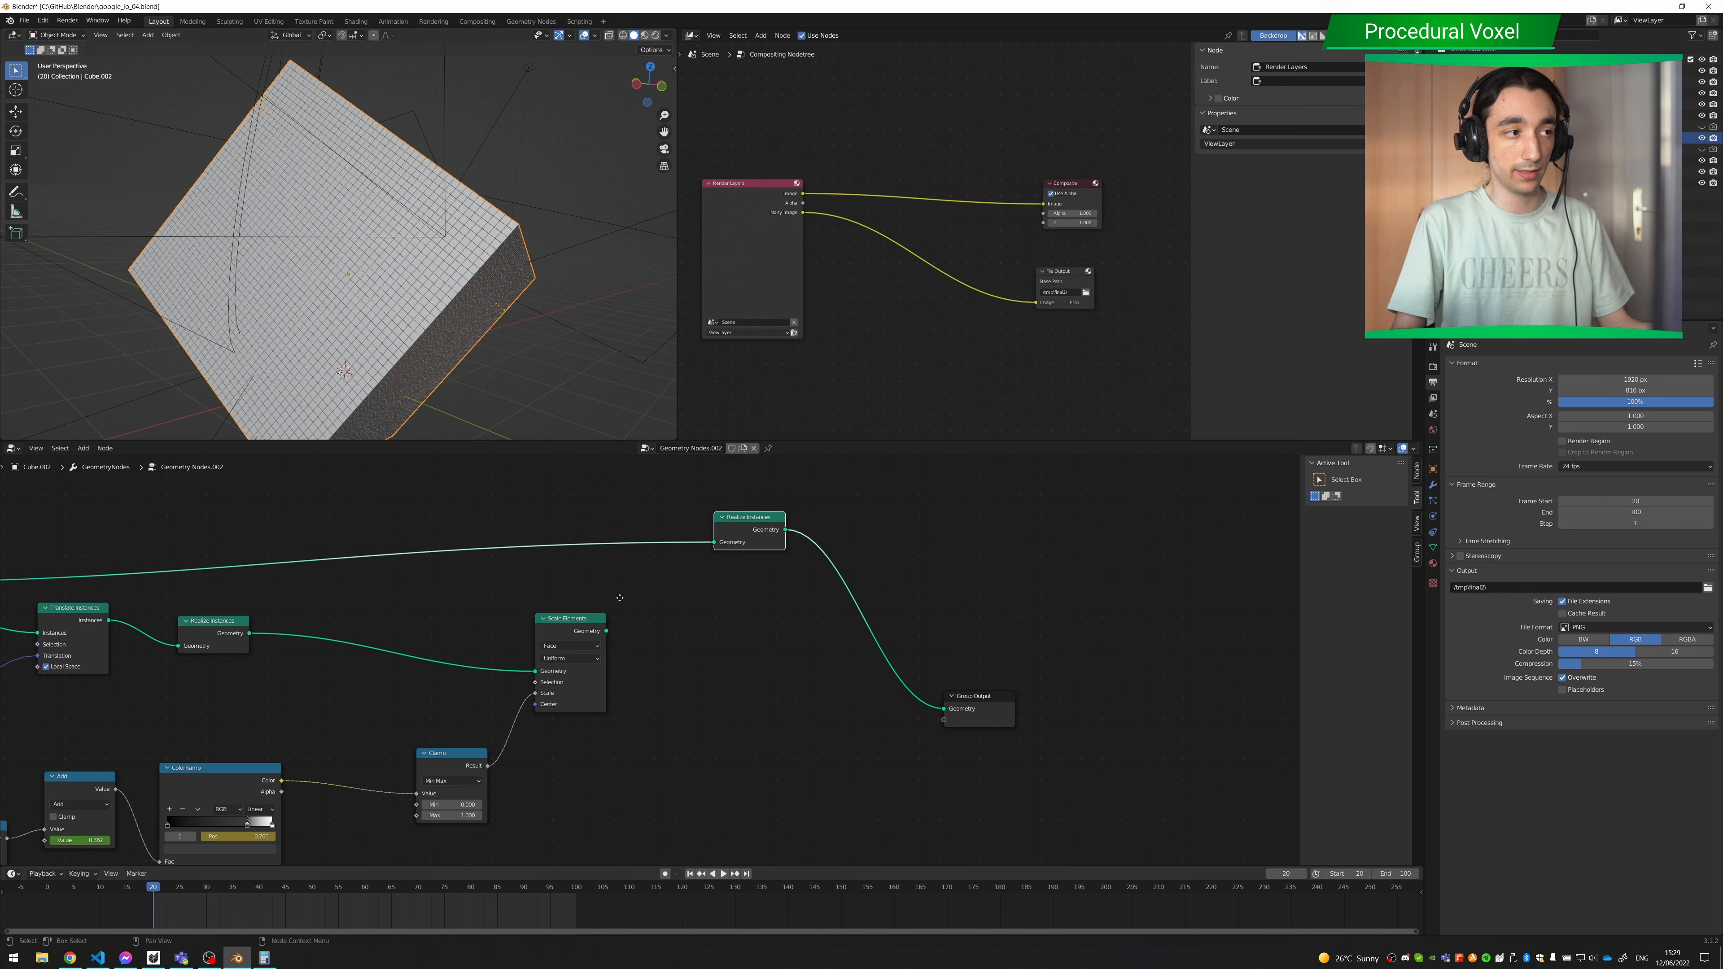
# - Reposition the Noise Texture node and move the Greater Than node above it, clear of the other noise links
pyautogui.moveTo(9, 627); pyautogui.dragTo(322, 649, button='middle')
pyautogui.moveTo(239, 709); pyautogui.dragTo(701, 696, button='middle')
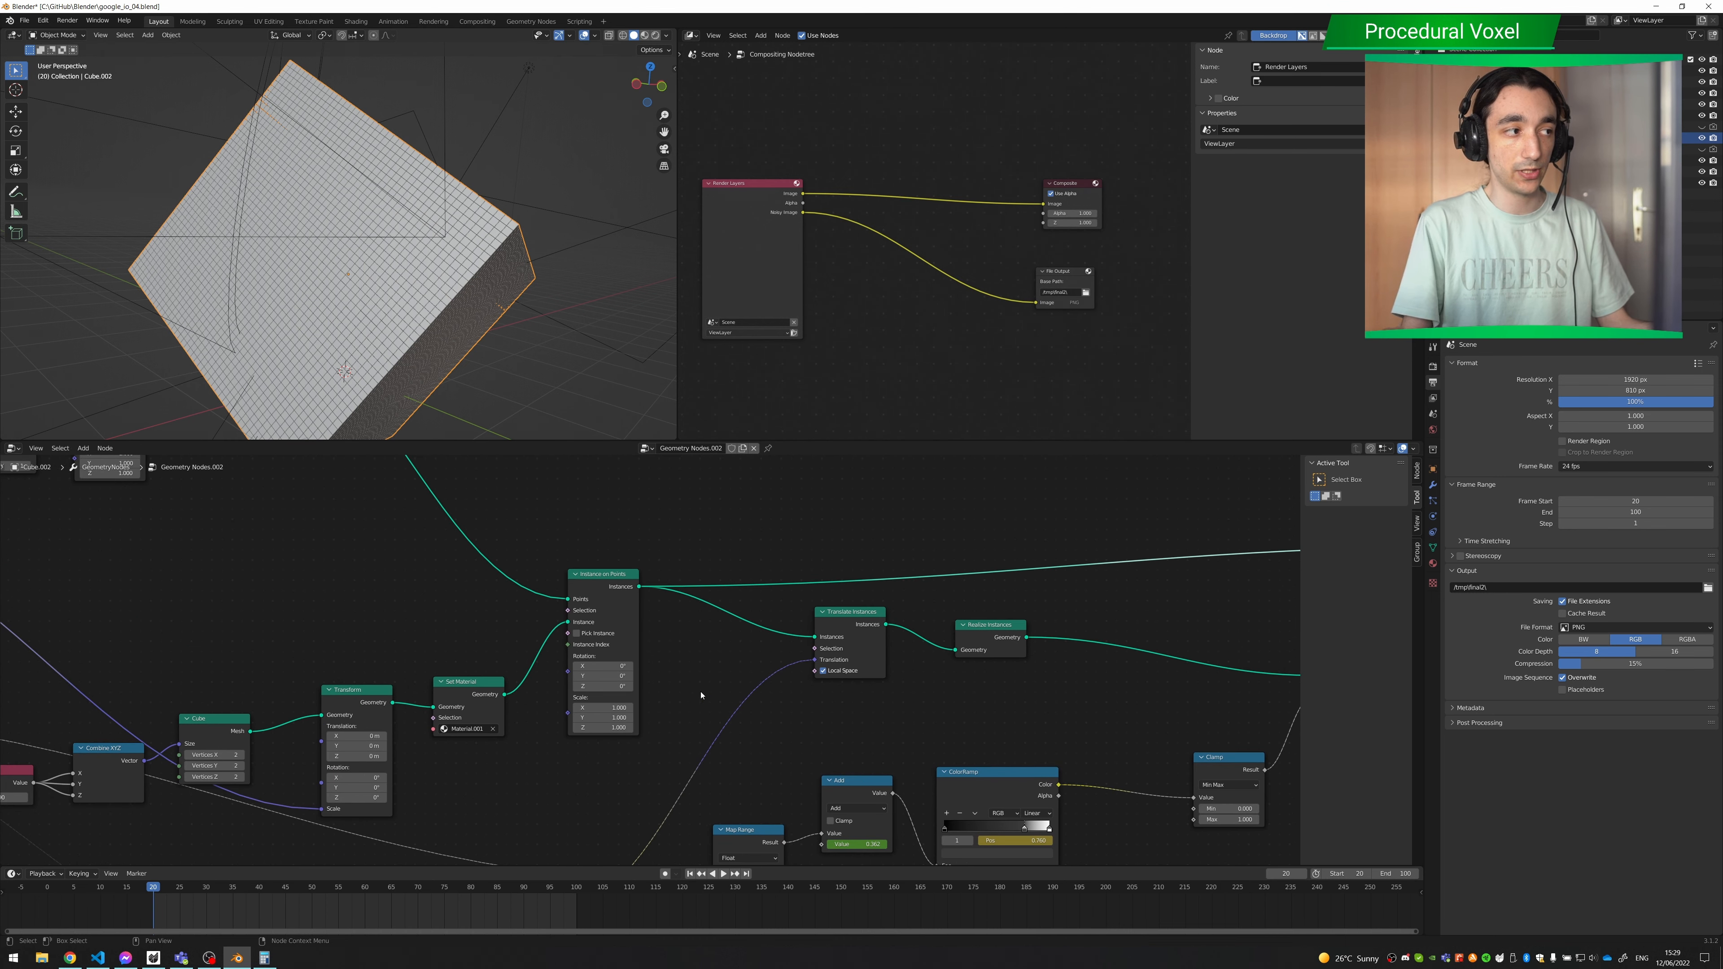
pyautogui.moveTo(456, 642); pyautogui.dragTo(674, 673, button='middle')
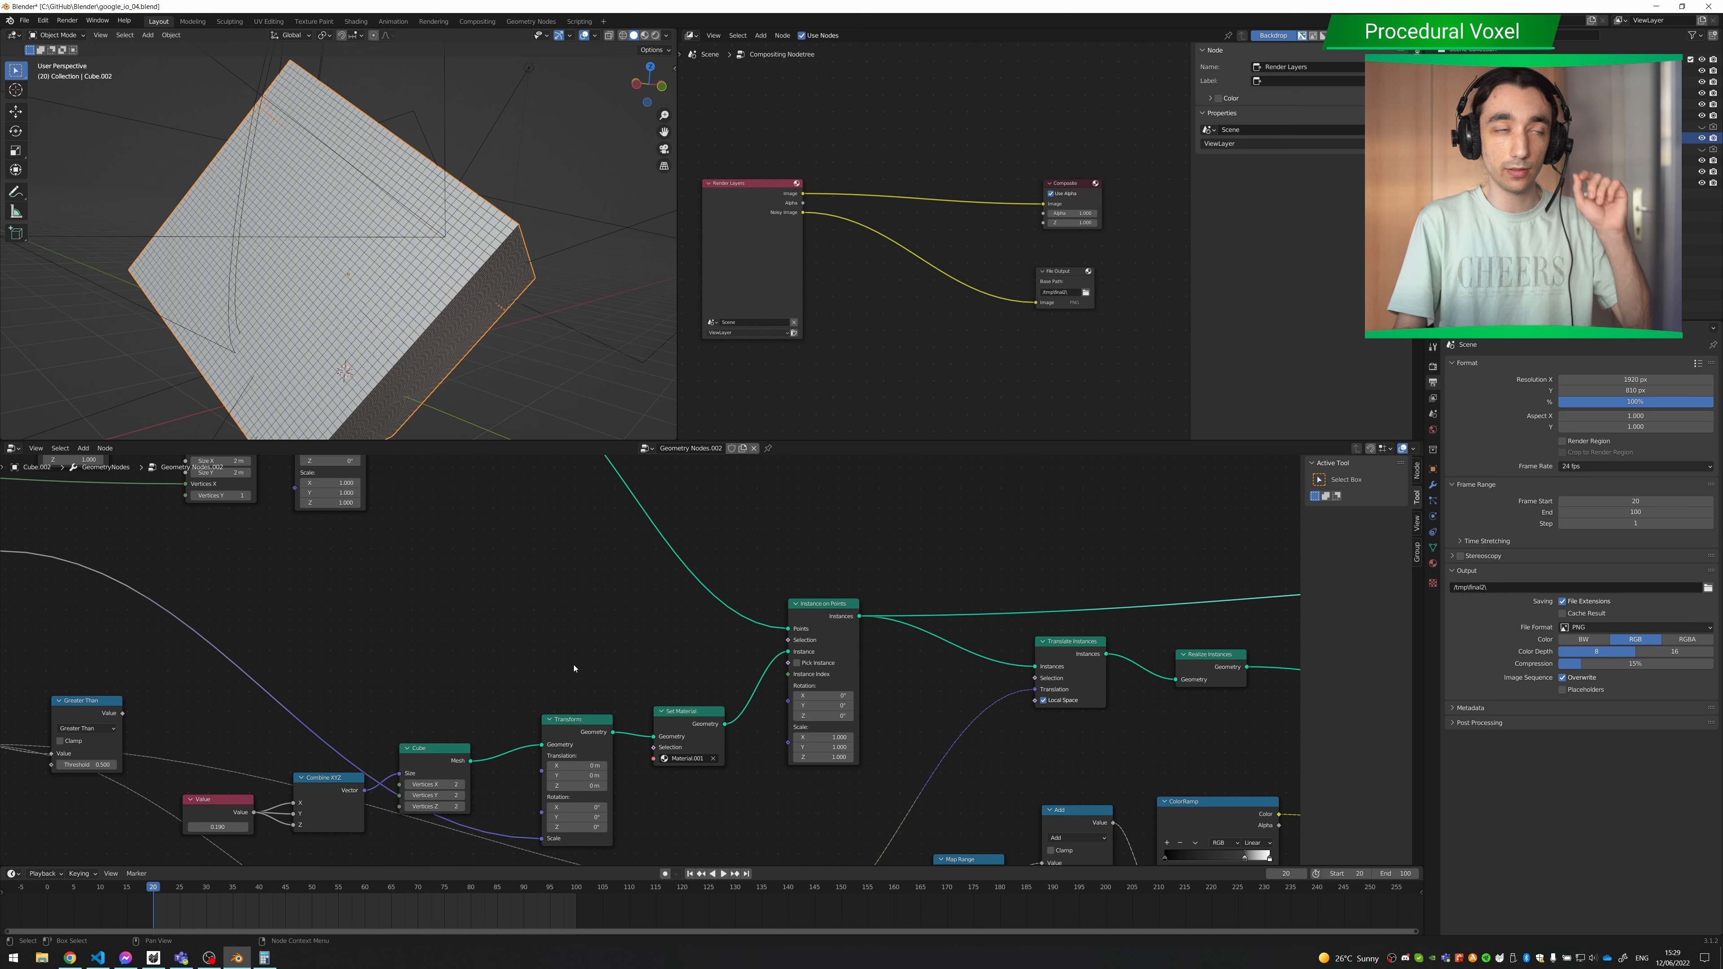
pyautogui.moveTo(574, 668); pyautogui.dragTo(895, 634, button='middle')
pyautogui.moveTo(253, 692); pyautogui.dragTo(227, 669)
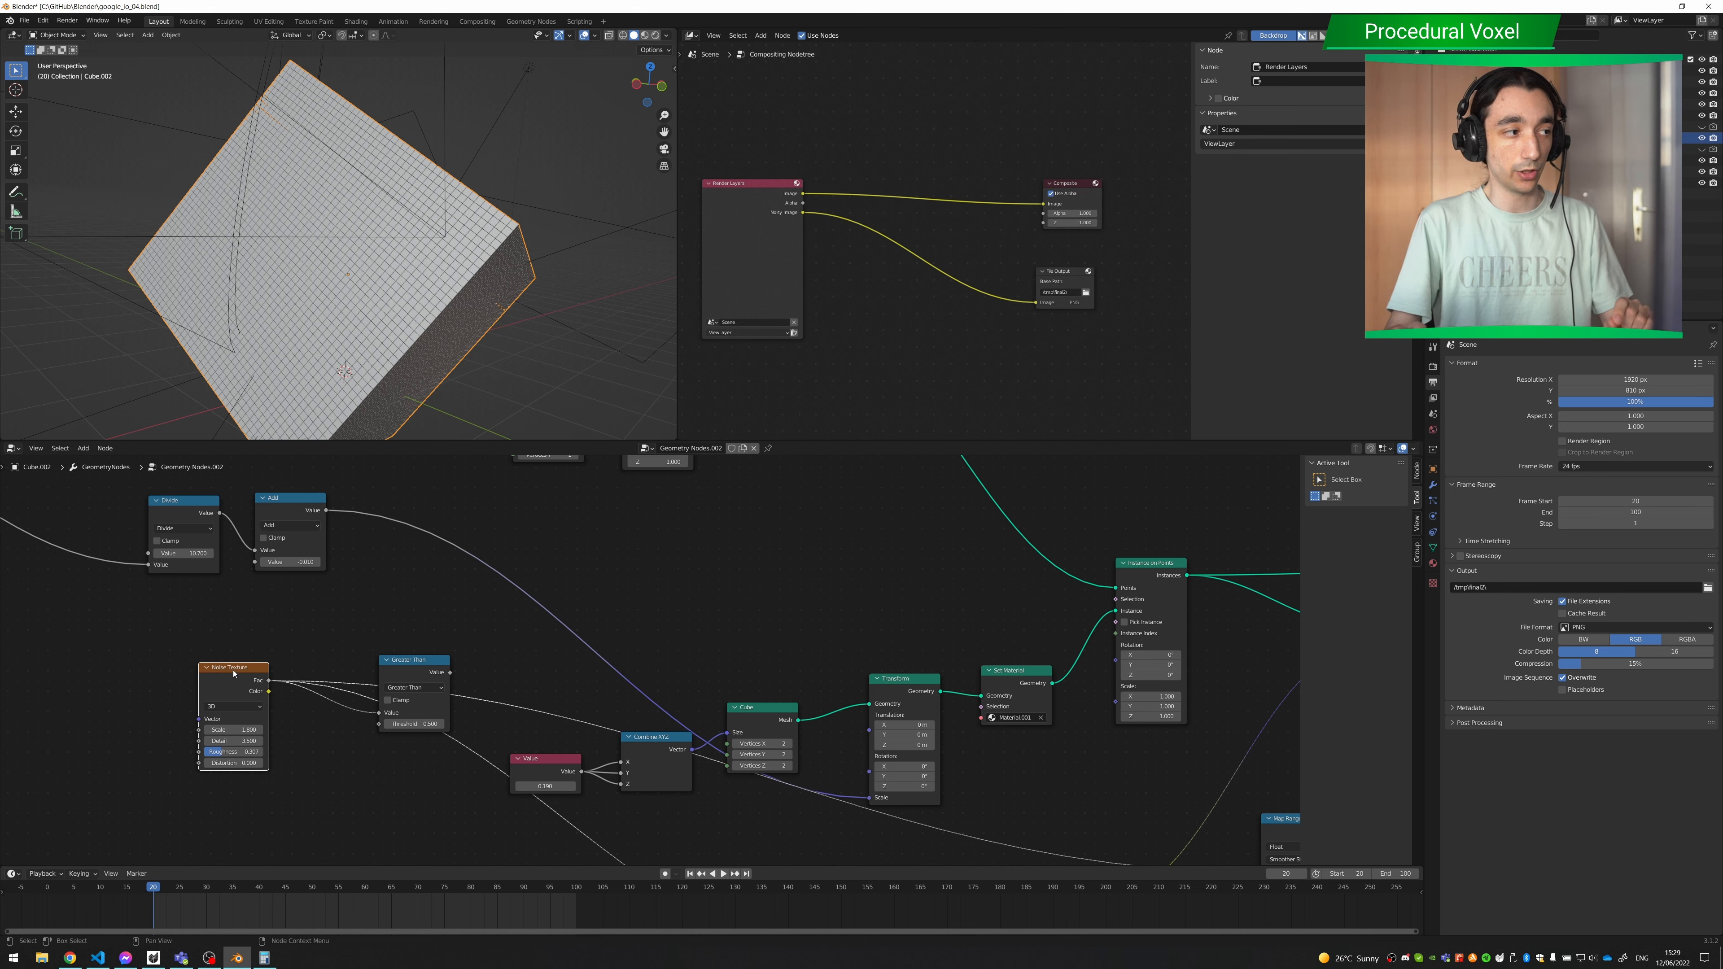
pyautogui.moveTo(385, 672); pyautogui.dragTo(421, 601)
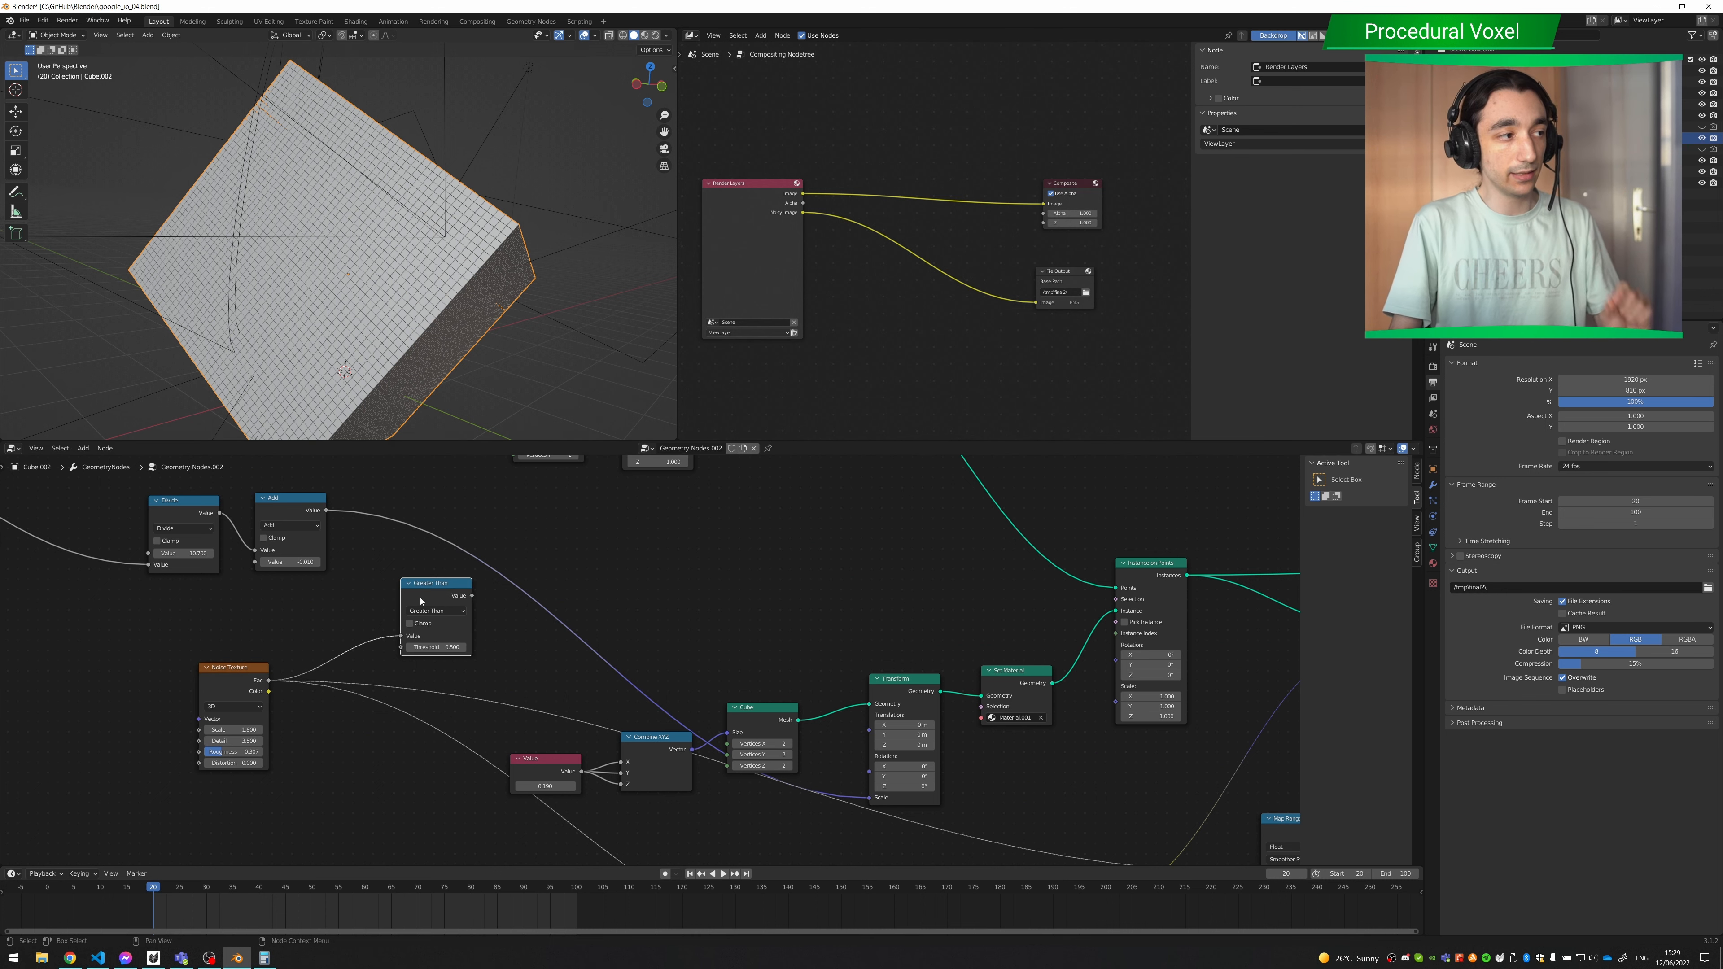
# - Connect the Greater Than node's Value to the Selection input of the cube's Instance on Points node and inspect the voxels
pyautogui.scroll(5, 495, 642)
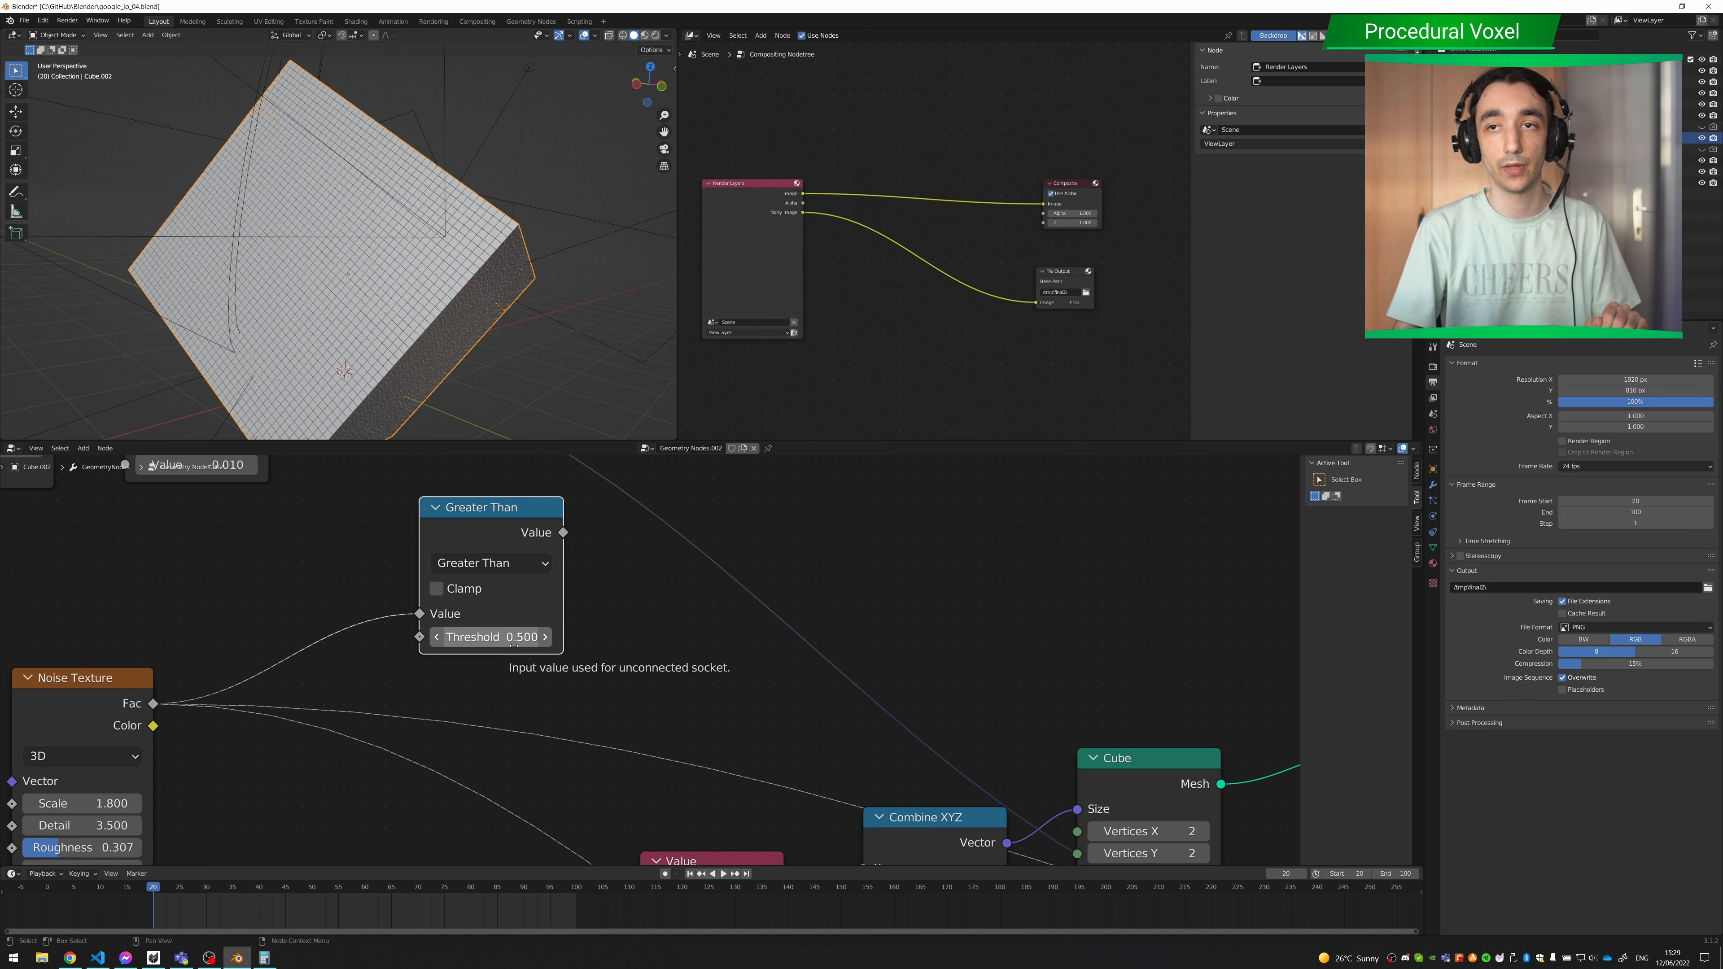
pyautogui.scroll(-5, 650, 628)
pyautogui.moveTo(650, 627); pyautogui.dragTo(316, 683, button='middle')
pyautogui.moveTo(259, 617); pyautogui.dragTo(1138, 626)
pyautogui.scroll(10, 464, 333)
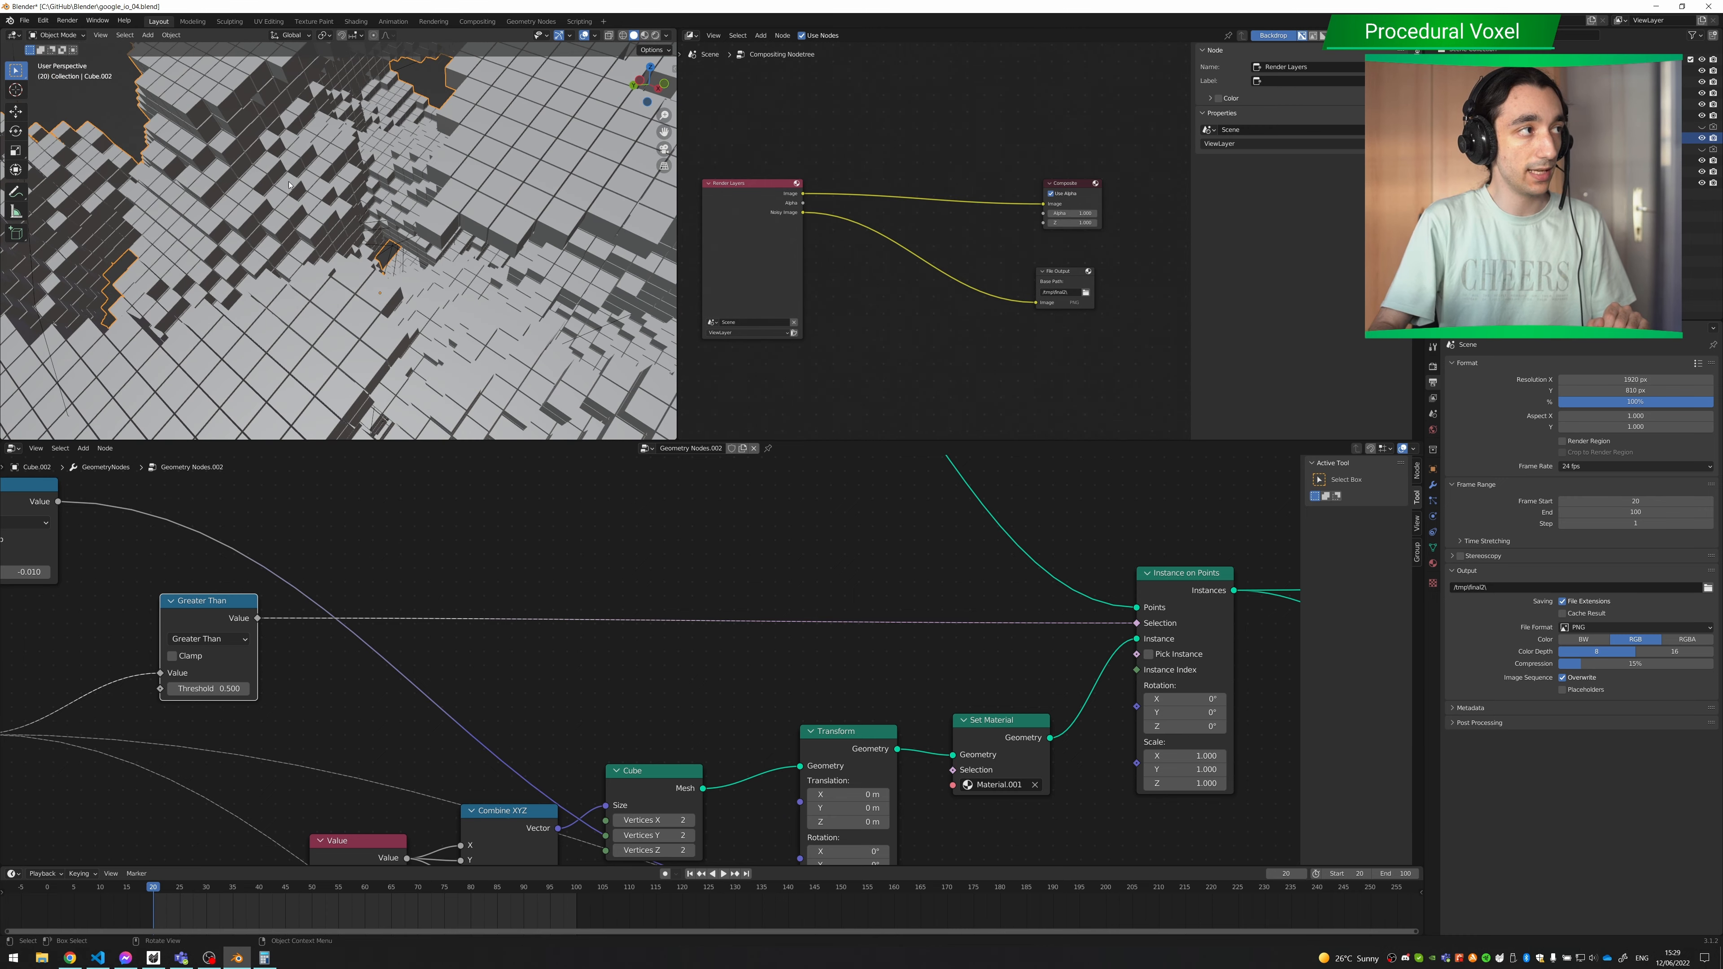
pyautogui.scroll(5, 292, 191)
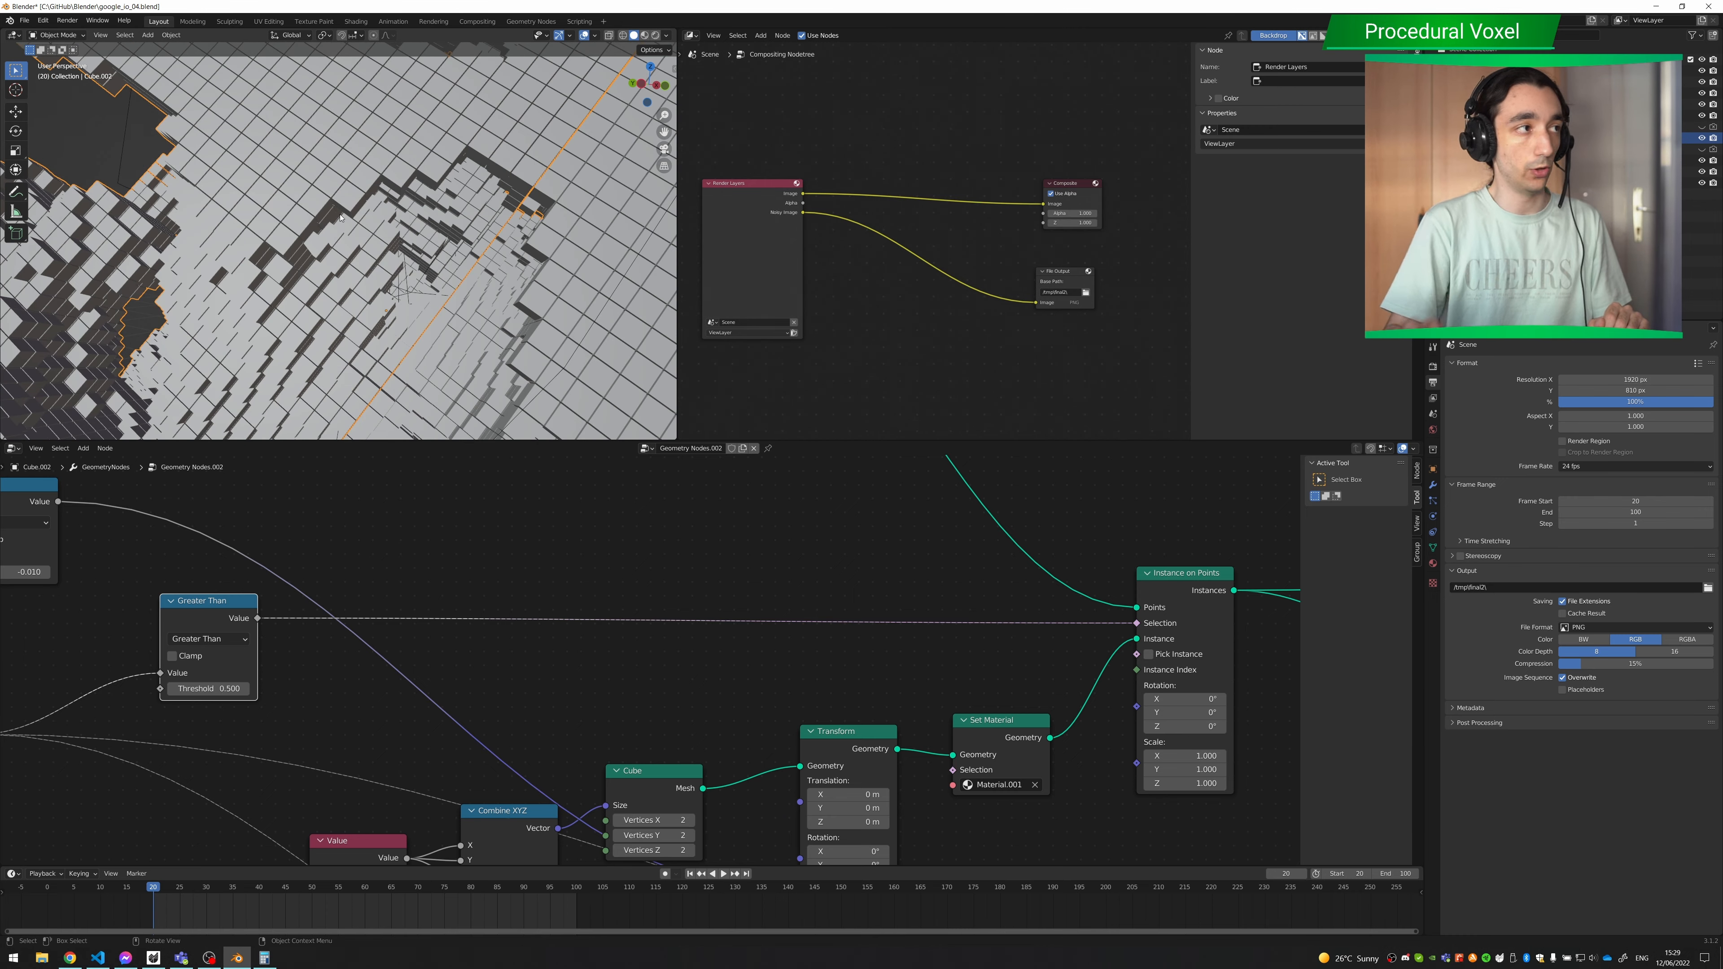
pyautogui.scroll(-4, 353, 231)
pyautogui.scroll(-1, 668, 628)
# - Try a different Scale on the Noise Texture node and undo the change
pyautogui.moveTo(501, 649); pyautogui.dragTo(970, 578, button='middle')
pyautogui.scroll(4, 970, 577)
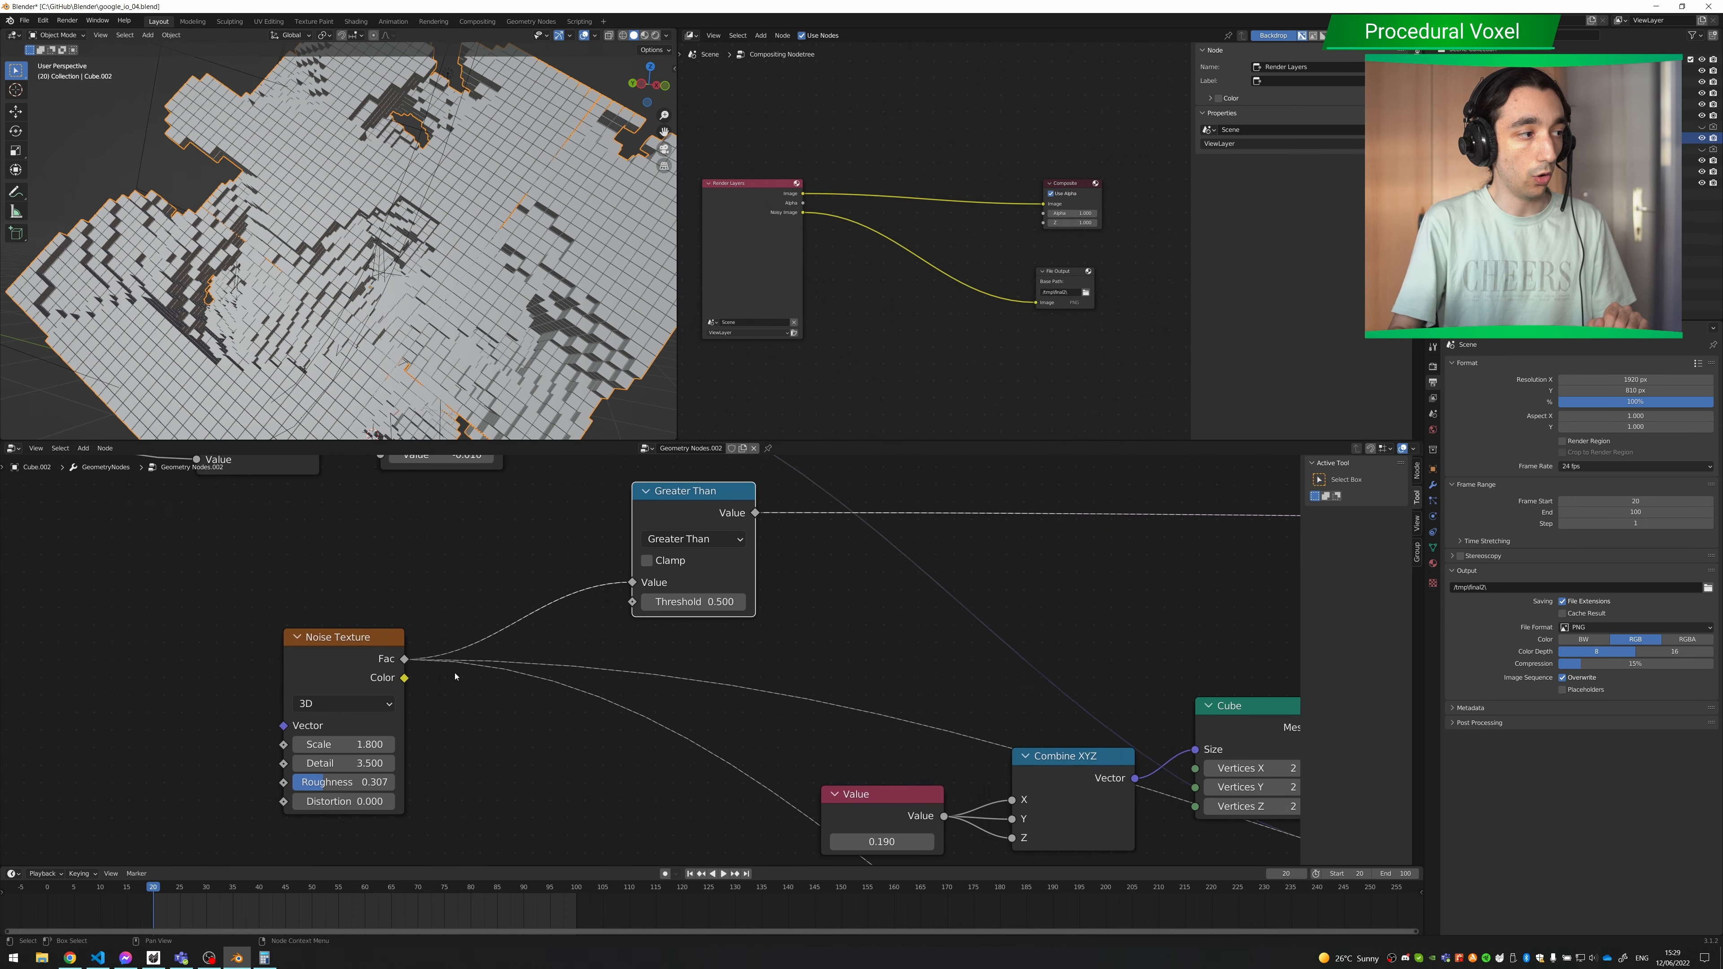
pyautogui.moveTo(382, 560); pyautogui.dragTo(513, 538, button='middle')
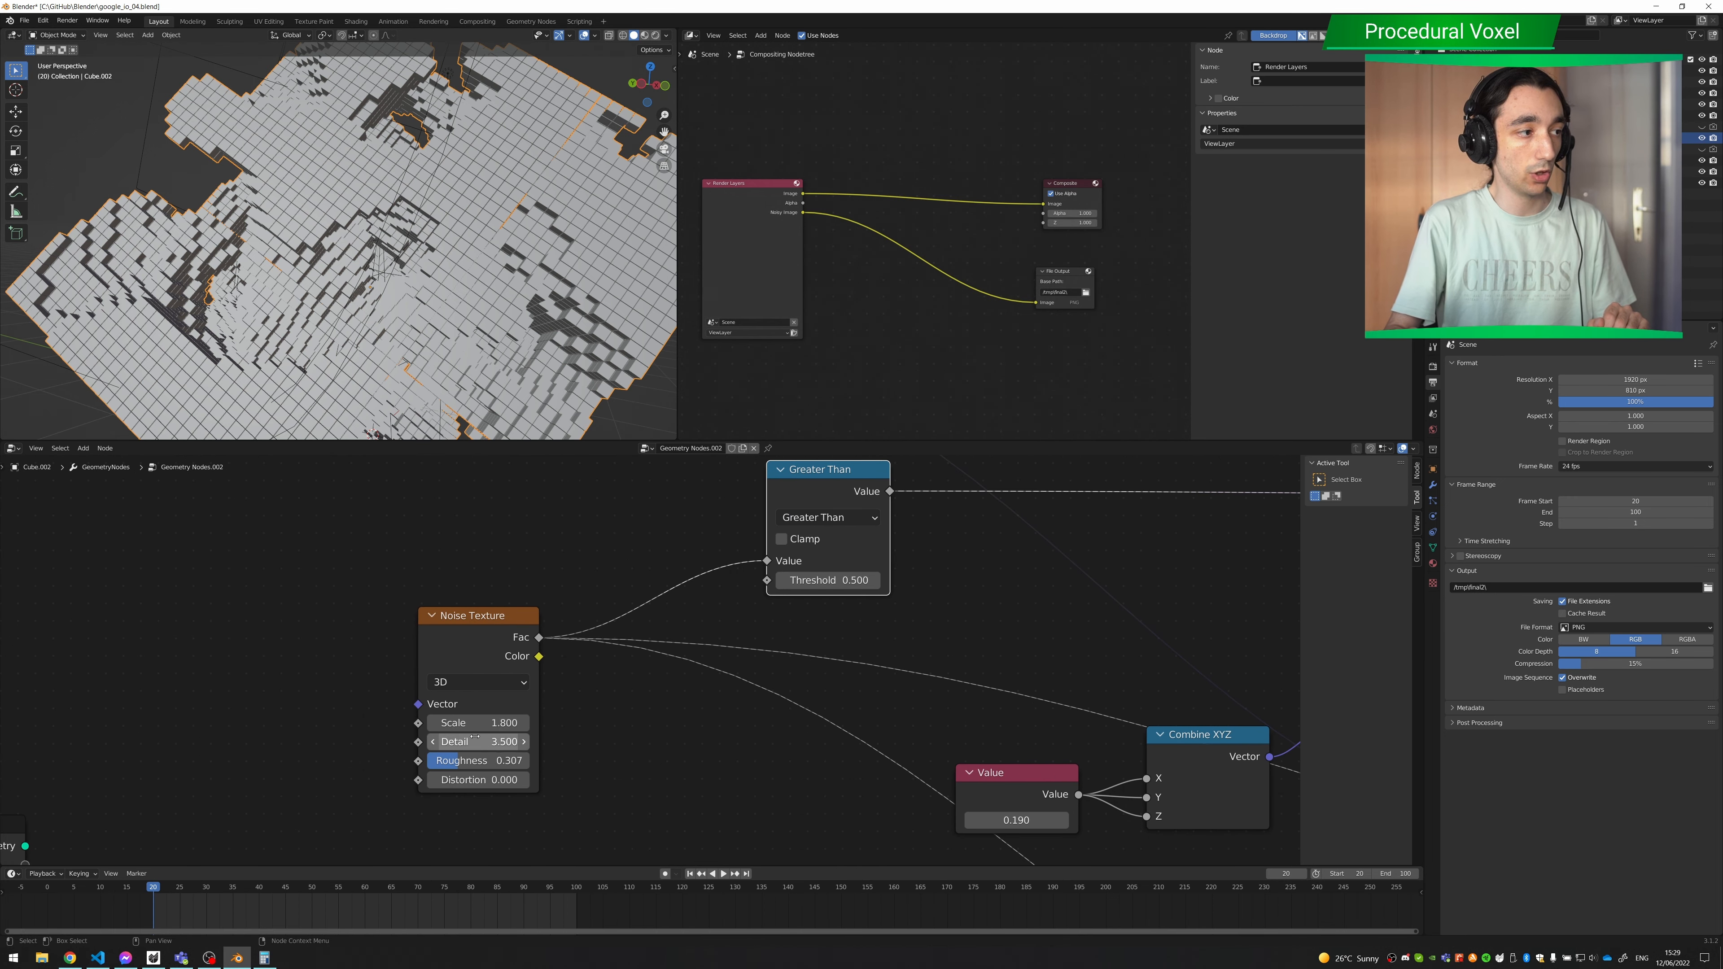
pyautogui.moveTo(501, 723)
pyautogui.mouseDown()
pyautogui.moveTo(451, 723)
pyautogui.moveTo(563, 723)
pyautogui.moveTo(494, 722)
pyautogui.mouseUp()
pyautogui.hotkey('ctrl', 'z')
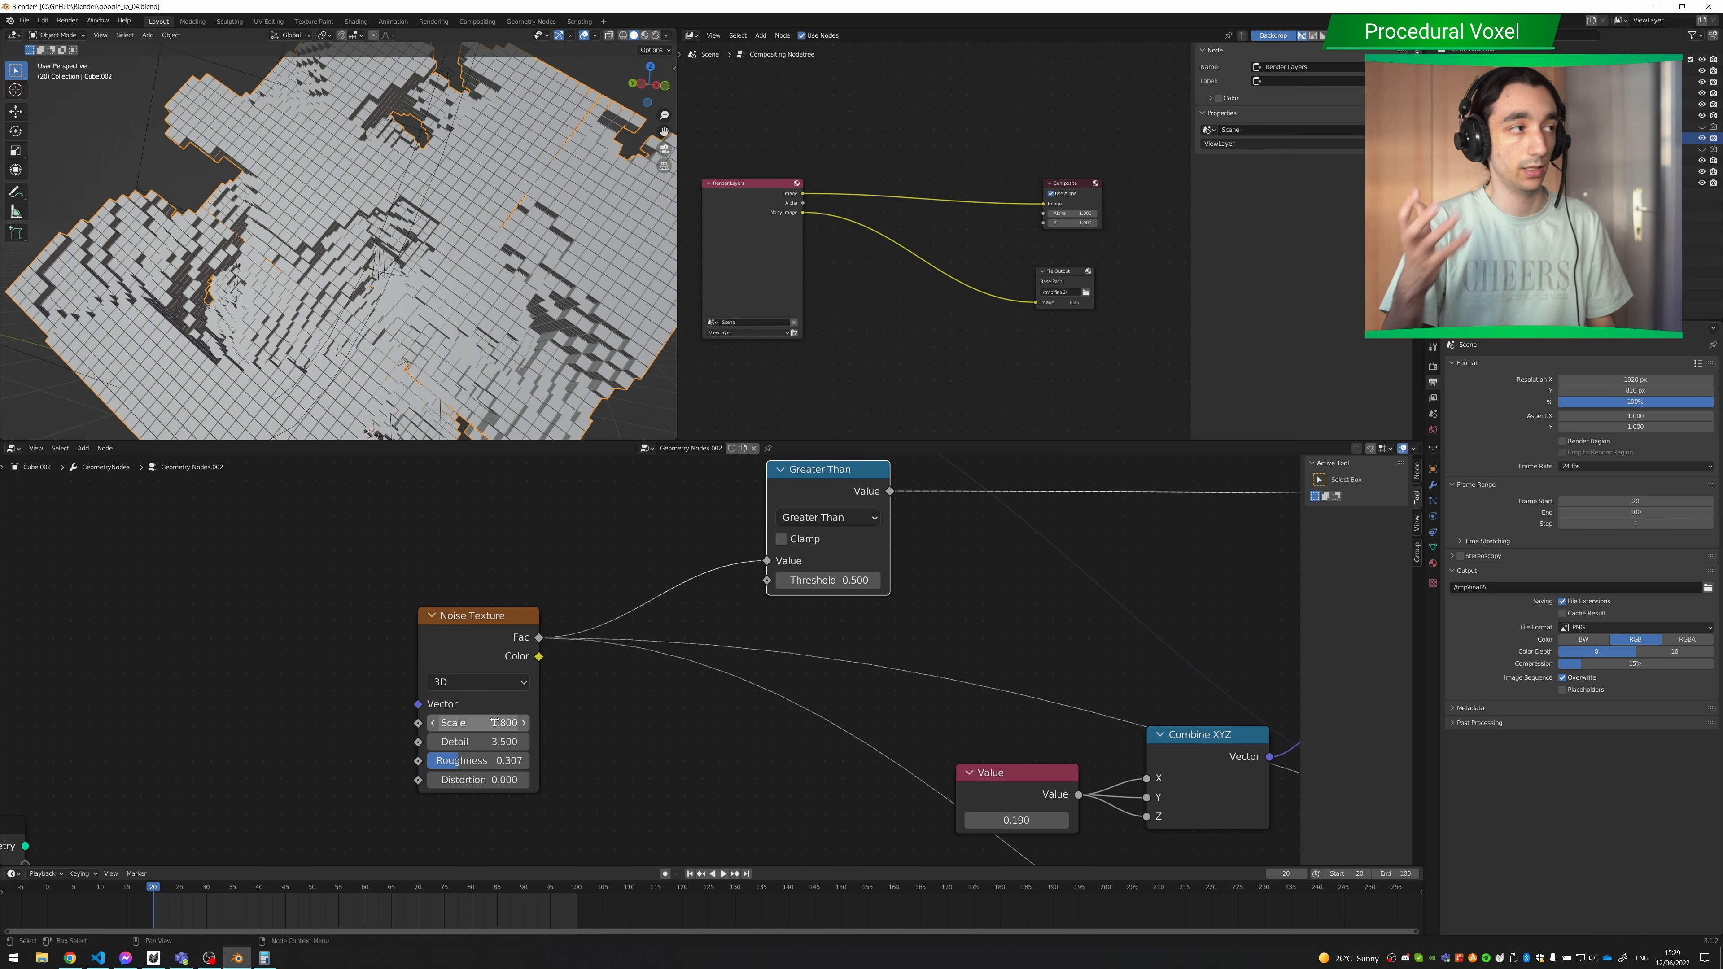
pyautogui.moveTo(418, 704); pyautogui.dragTo(350, 689)
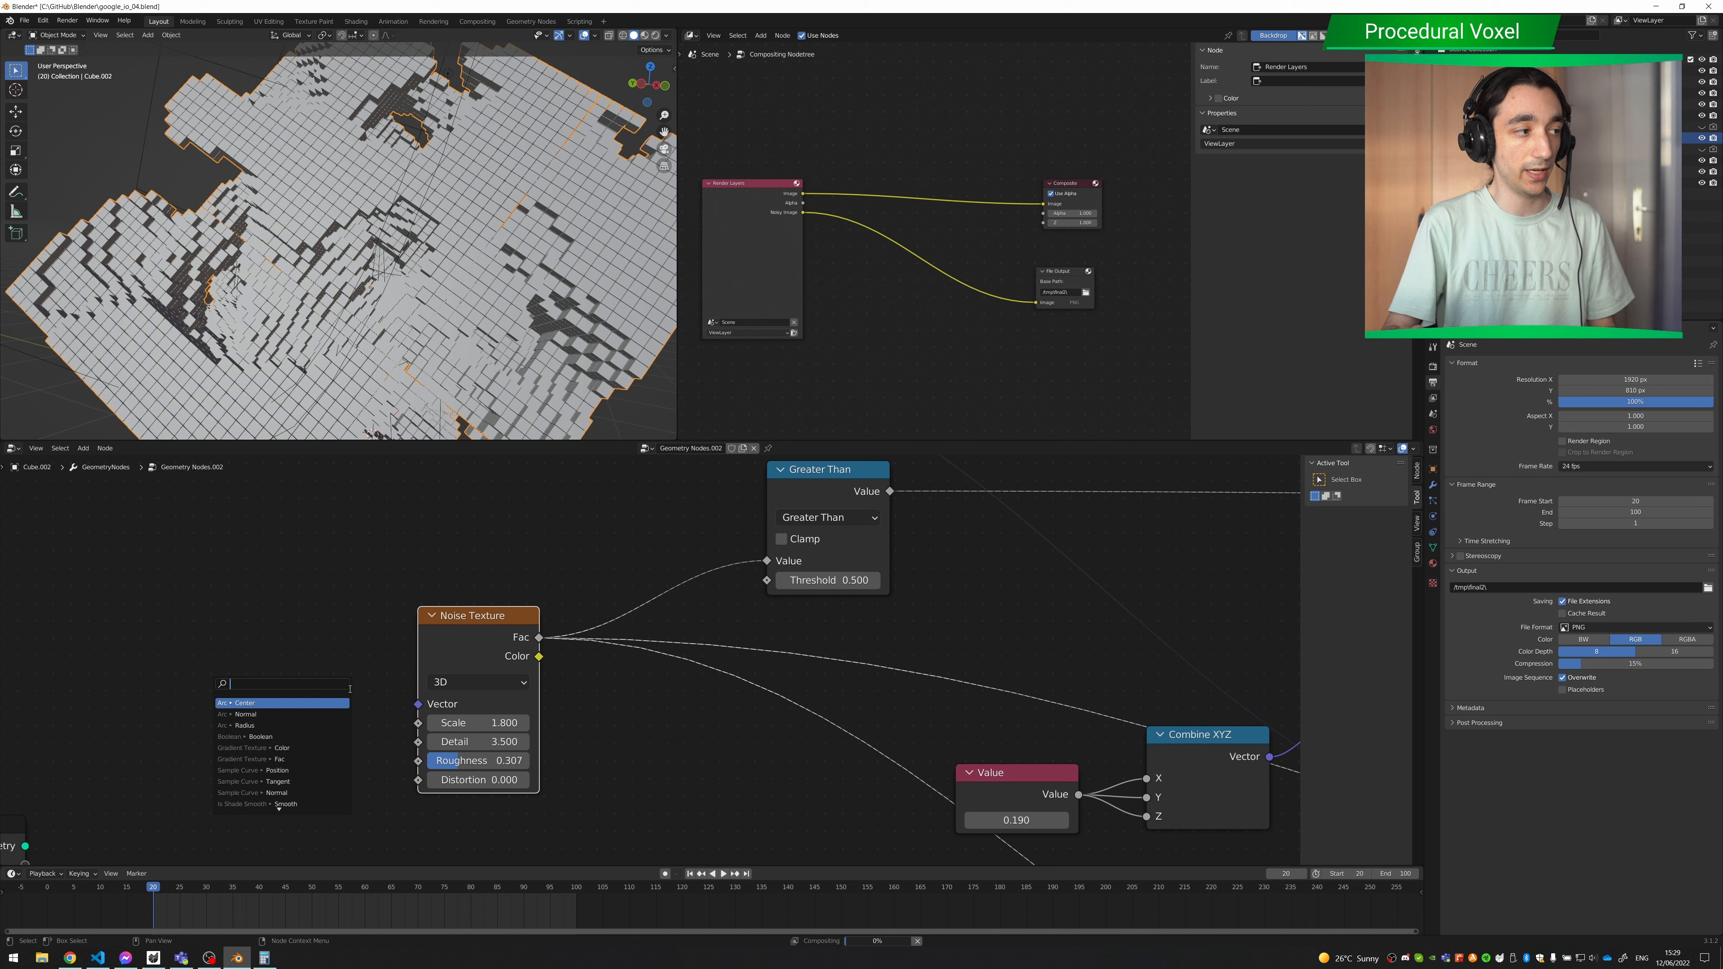
pyautogui.press('Escape')
pyautogui.moveTo(366, 628); pyautogui.dragTo(452, 600, button='middle')
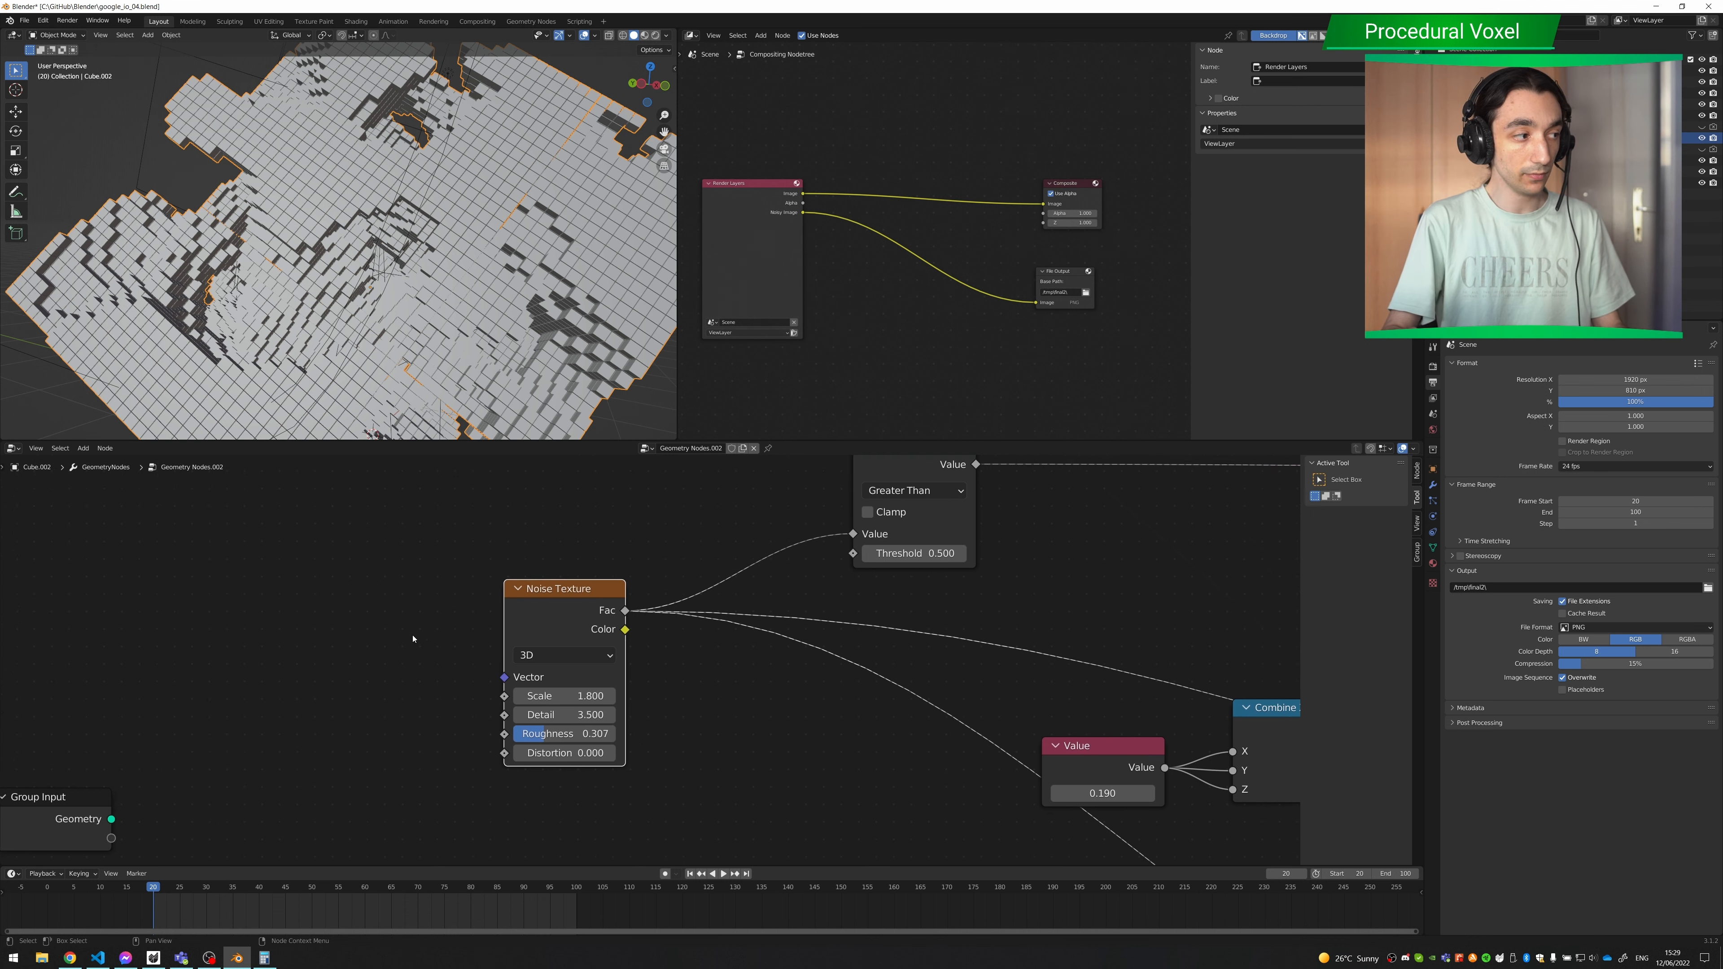
pyautogui.scroll(-2, 413, 638)
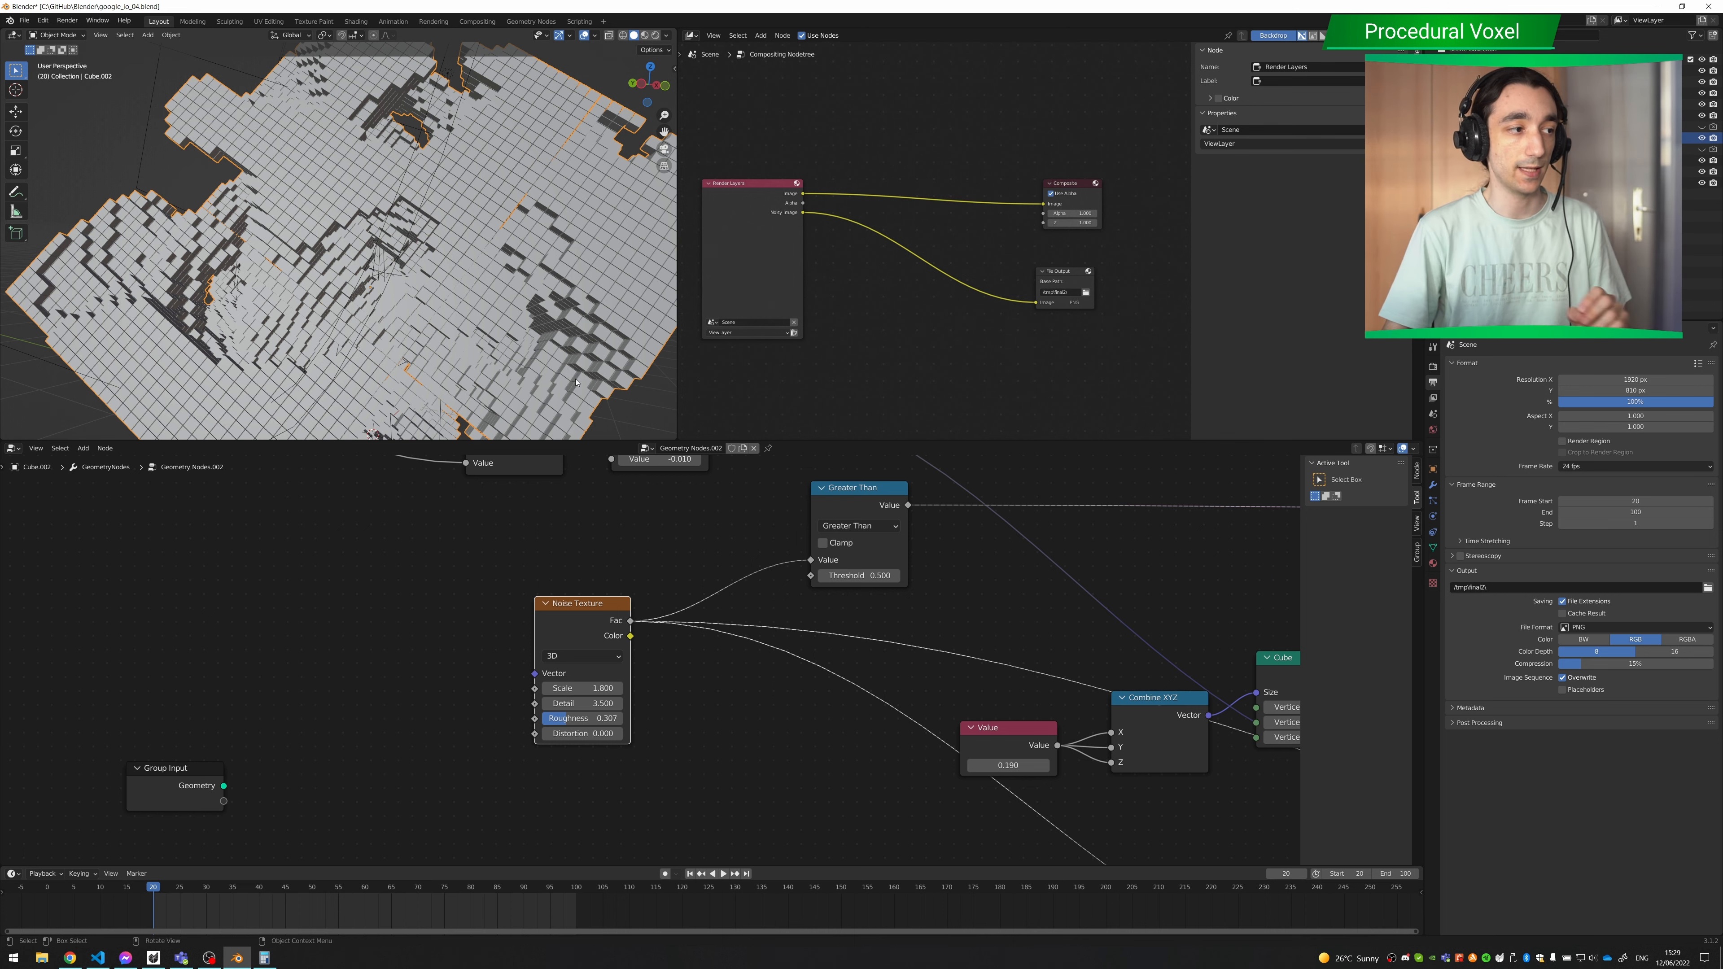
# - Examine how the Greater Than node drives the Selection of the cube's Instance on Points node and which voxels appear
pyautogui.moveTo(867, 644); pyautogui.dragTo(563, 649, button='middle')
pyautogui.moveTo(571, 512); pyautogui.dragTo(585, 523)
pyautogui.moveTo(730, 645); pyautogui.dragTo(553, 669, button='middle')
pyautogui.moveTo(817, 633); pyautogui.dragTo(749, 635, button='middle')
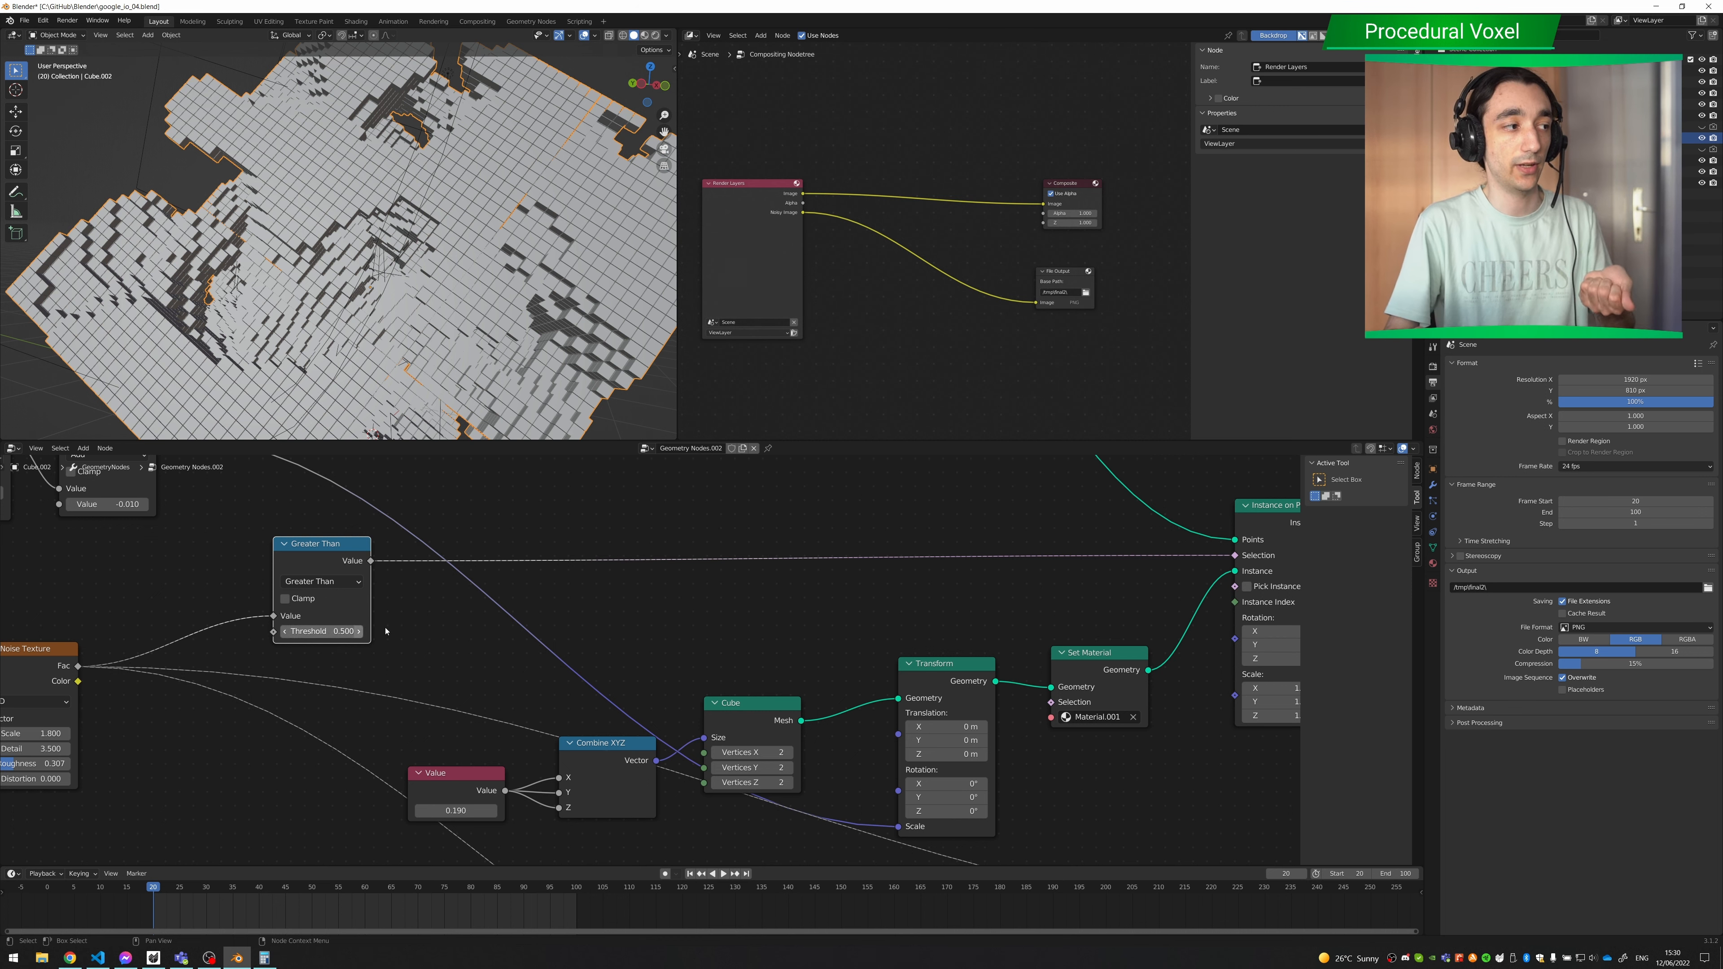
pyautogui.scroll(2, 610, 650)
pyautogui.scroll(-1, 654, 646)
pyautogui.scroll(-3, 654, 646)
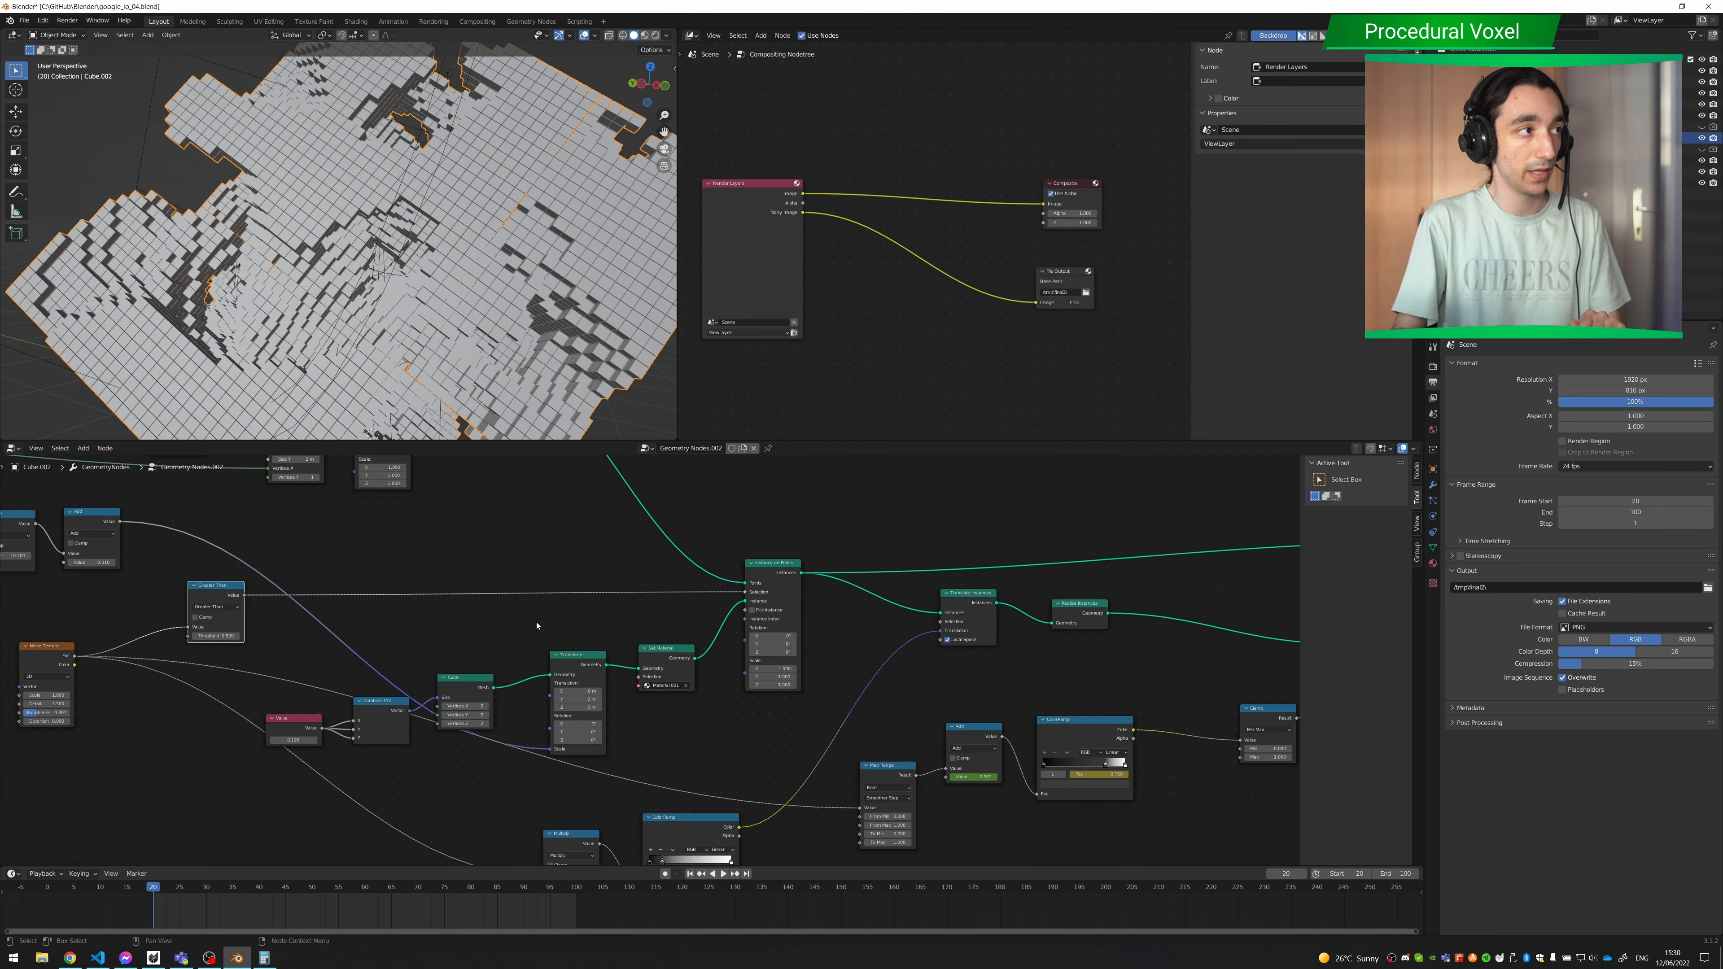
pyautogui.scroll(4, 429, 311)
pyautogui.moveTo(429, 311); pyautogui.dragTo(390, 328, button='middle')
pyautogui.scroll(-3, 430, 297)
pyautogui.scroll(-4, 389, 328)
pyautogui.moveTo(817, 670); pyautogui.dragTo(714, 651, button='middle')
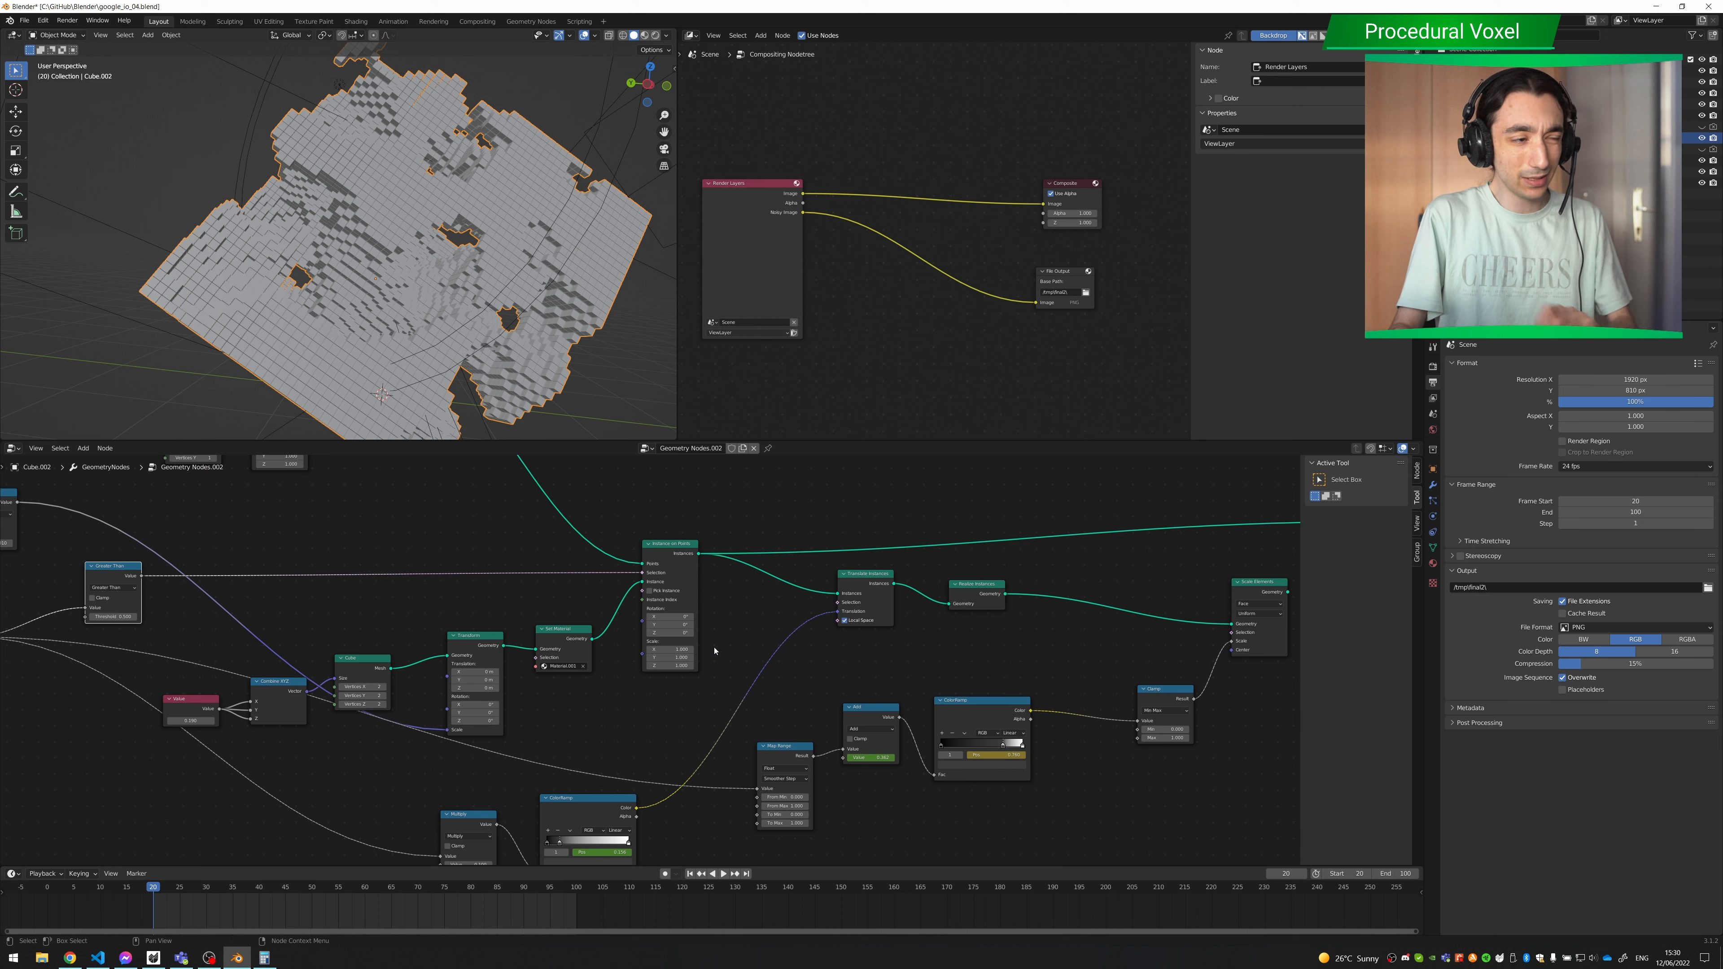
# - Examine the Translate Instances node and the Multiply and ColorRamp nodes that drive its Translation input
pyautogui.scroll(3, 844, 660)
pyautogui.moveTo(843, 654); pyautogui.dragTo(715, 604, button='middle')
pyautogui.scroll(2, 758, 623)
pyautogui.scroll(-2, 788, 630)
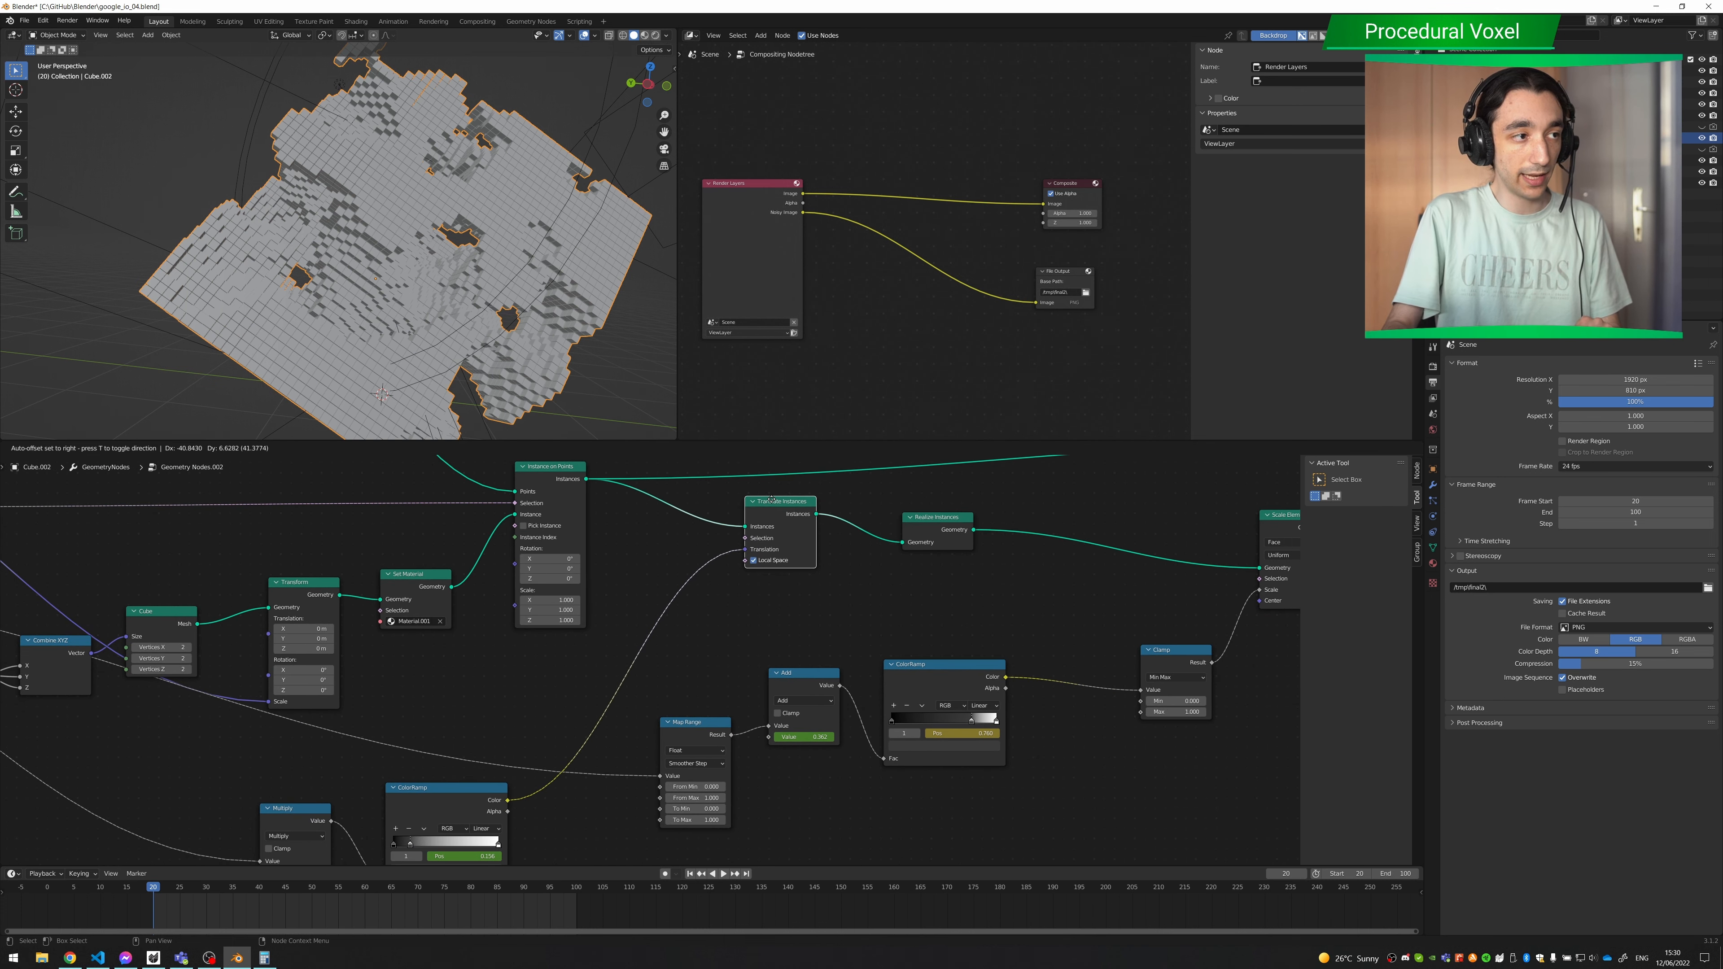
pyautogui.moveTo(358, 739); pyautogui.dragTo(616, 630, button='middle')
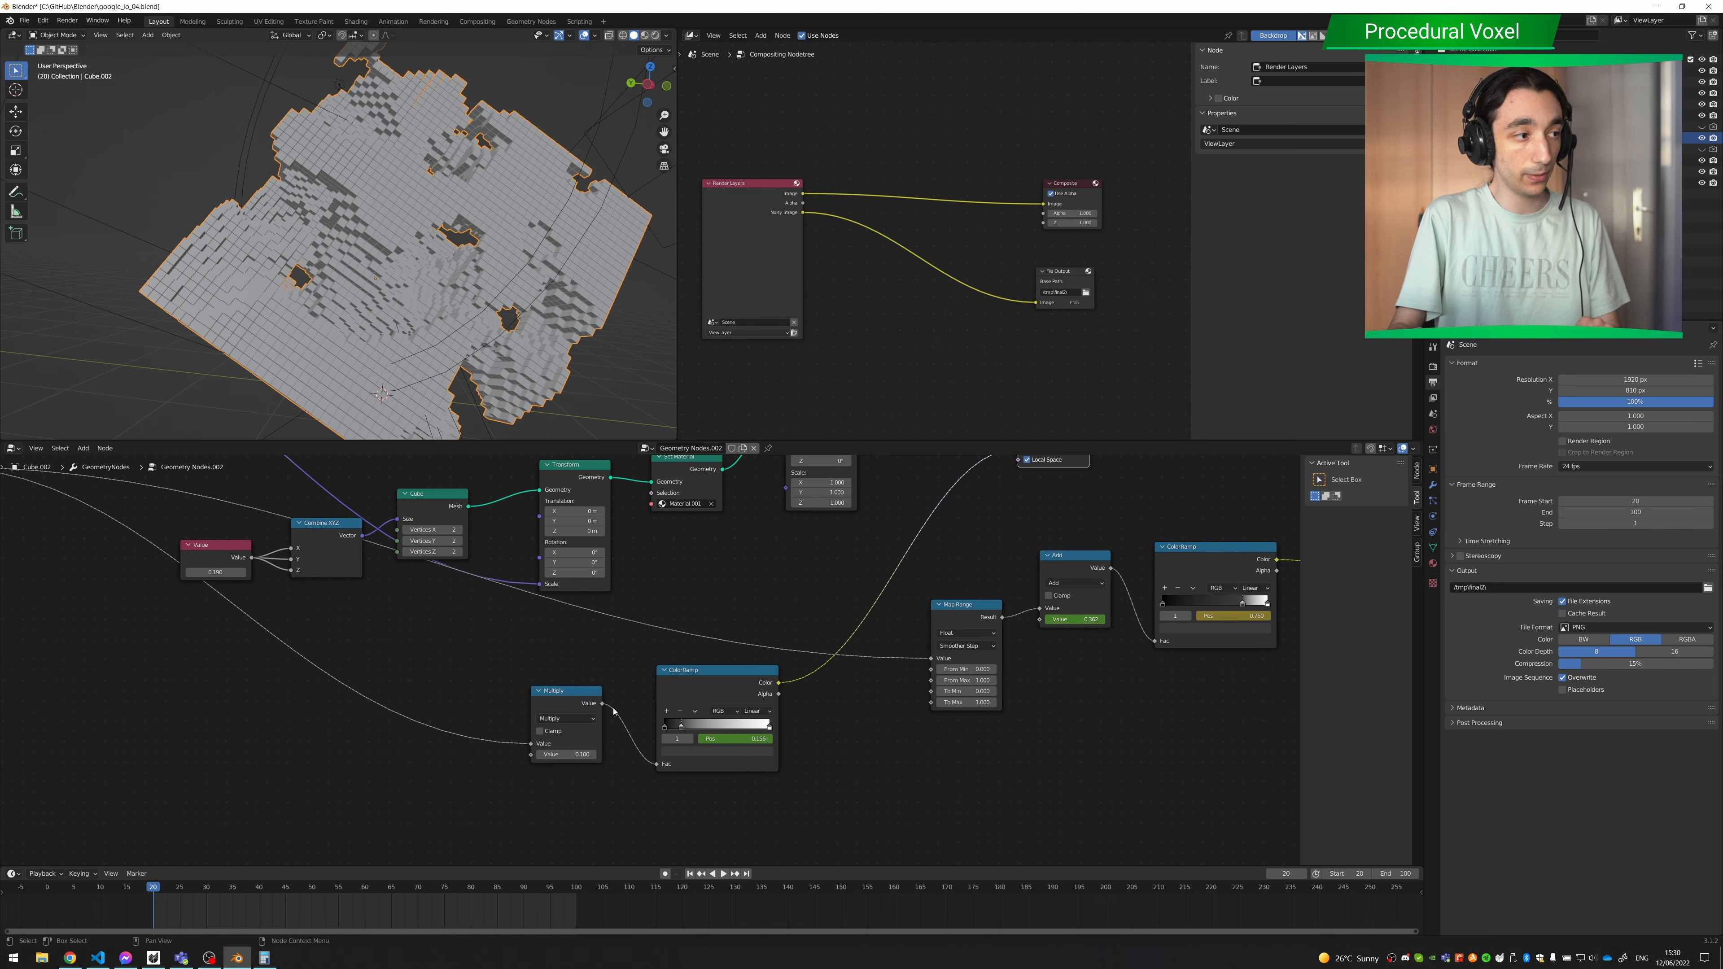
pyautogui.moveTo(519, 647)
pyautogui.mouseDown()
pyautogui.moveTo(811, 835)
pyautogui.moveTo(509, 679)
pyautogui.mouseUp()
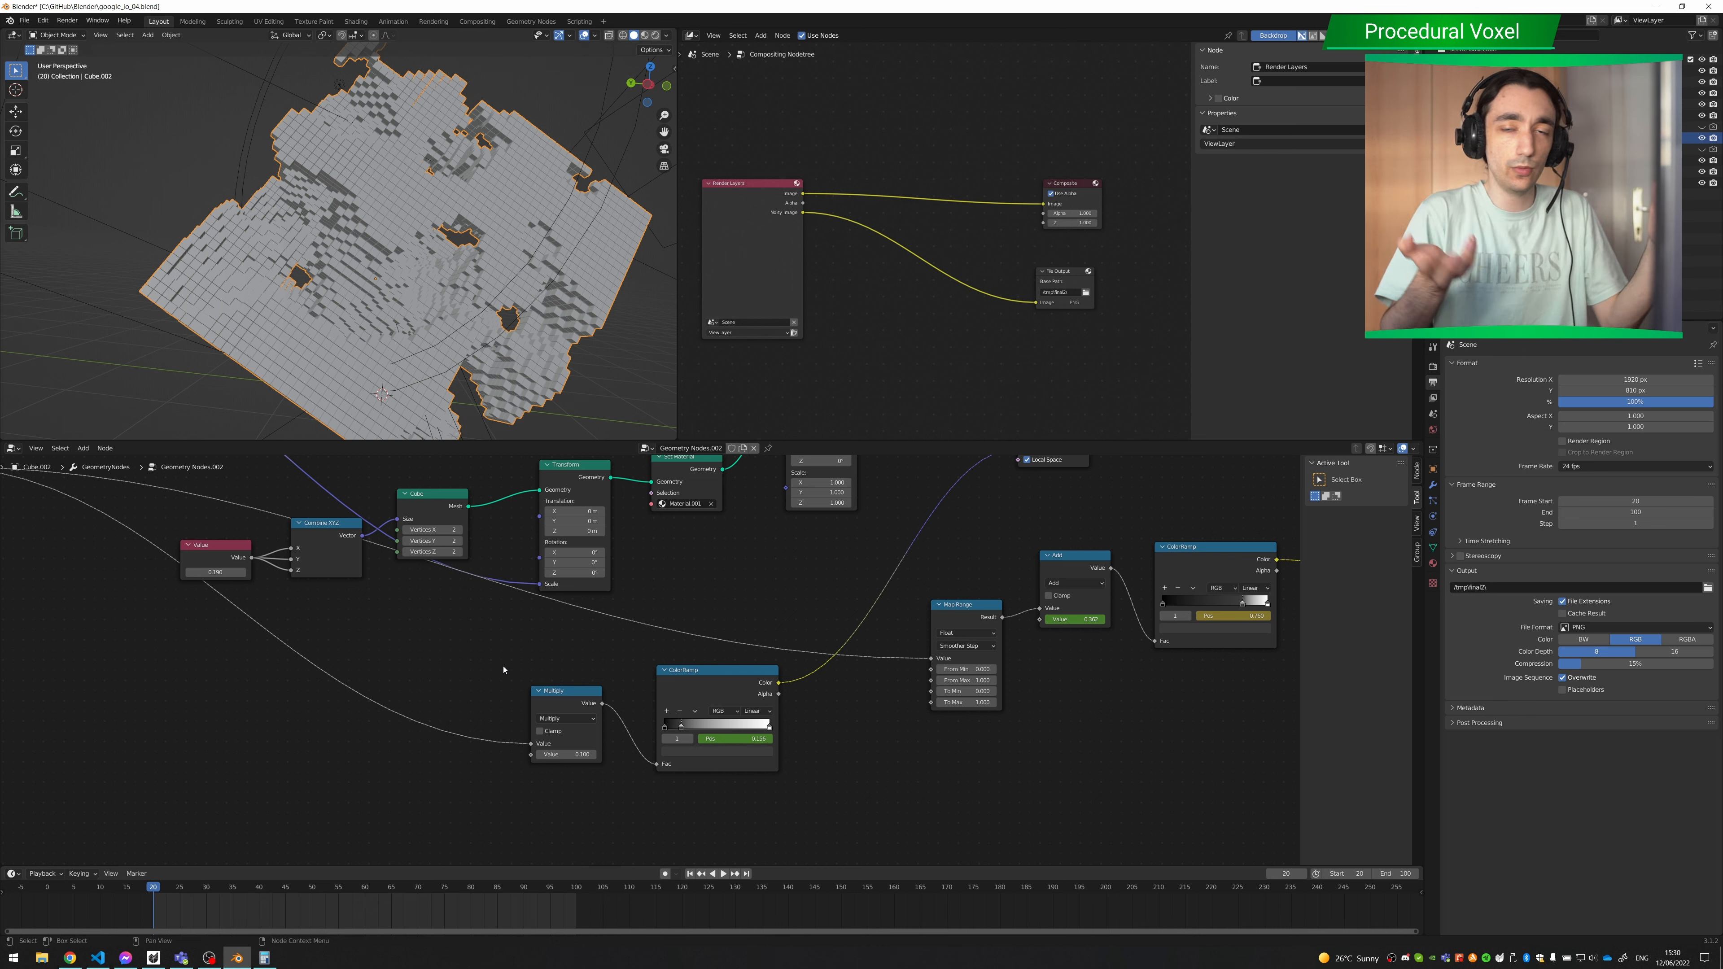
# - Connect the Scale Elements node's Geometry output to the Realize Instances node that feeds the Group Output
pyautogui.moveTo(720, 601); pyautogui.dragTo(601, 701, button='middle')
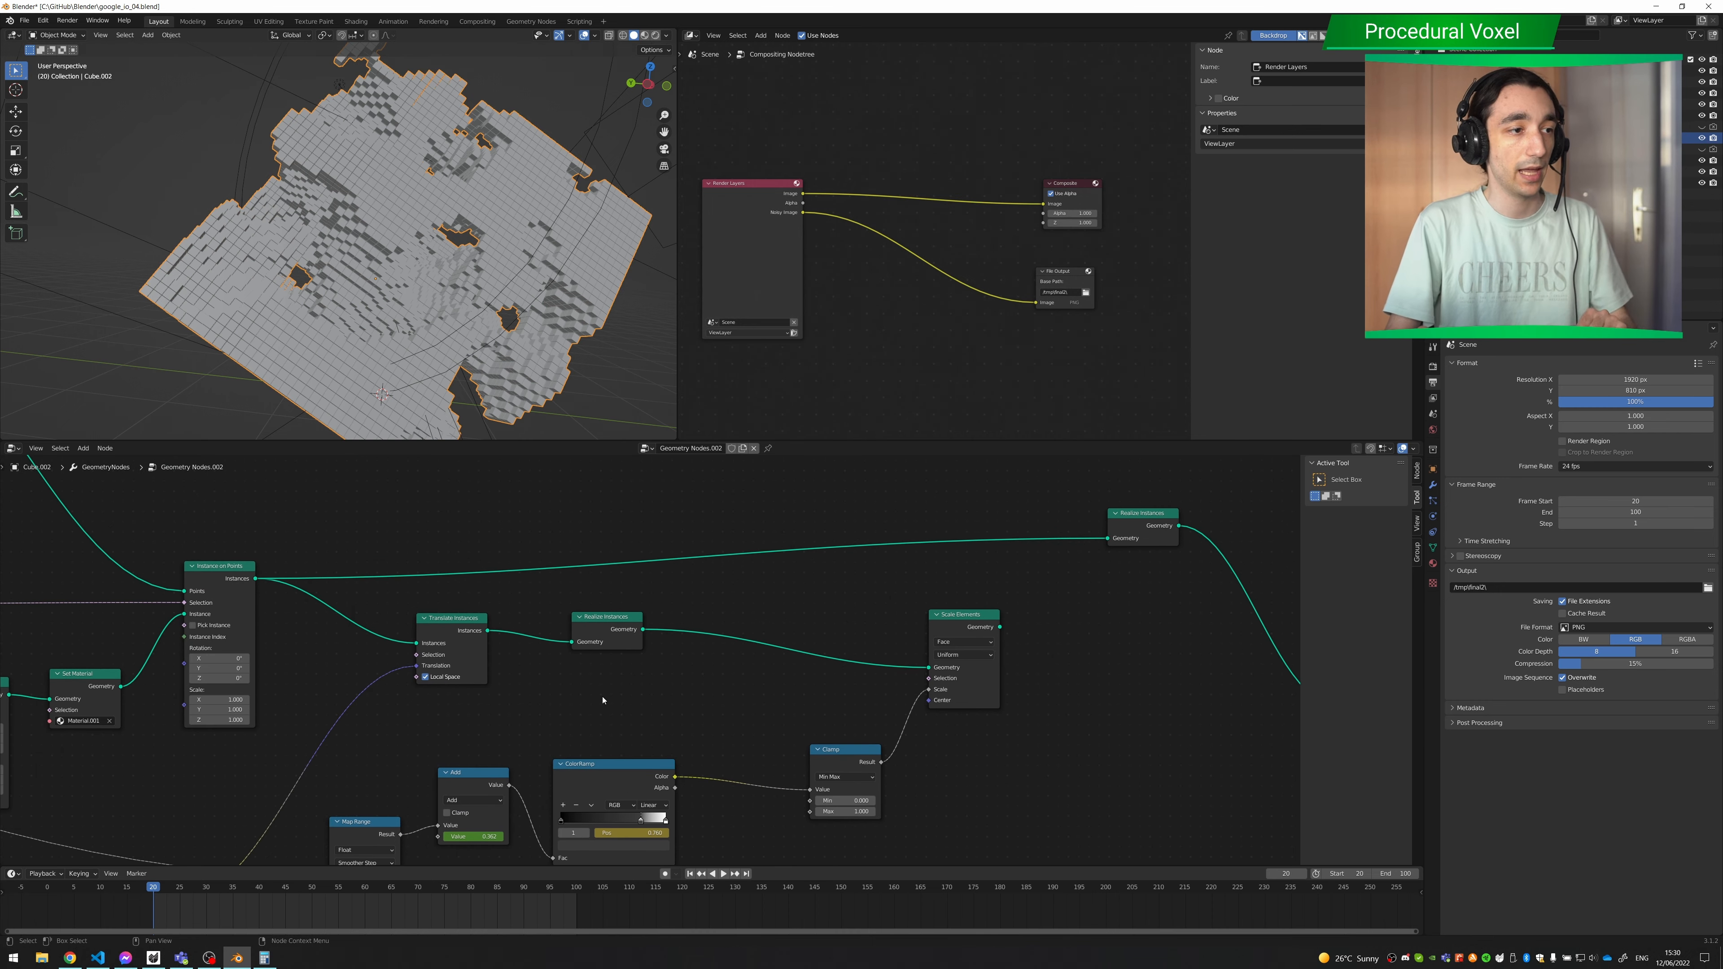
pyautogui.moveTo(700, 708); pyautogui.dragTo(614, 702, button='middle')
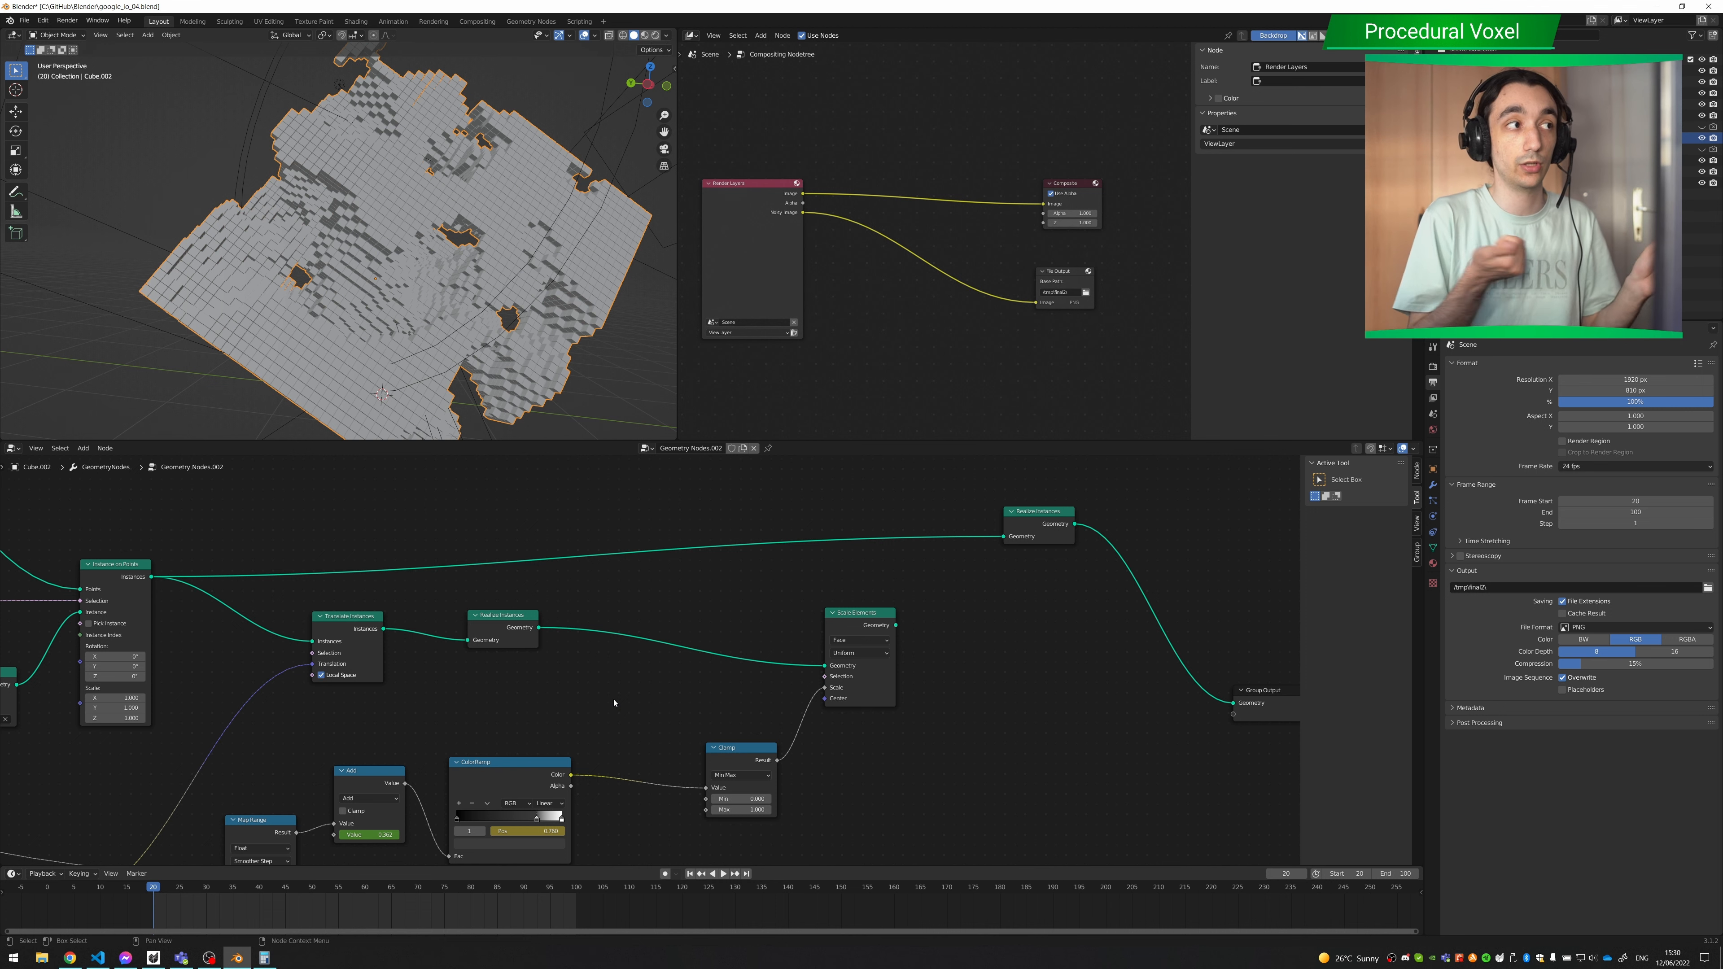
pyautogui.moveTo(930, 606); pyautogui.dragTo(785, 631, button='middle')
pyautogui.moveTo(728, 652); pyautogui.dragTo(858, 562)
# - Examine the scaled voxel faces and the gaps between them in the 3D view, from close up and from farther away
pyautogui.scroll(10, 410, 282)
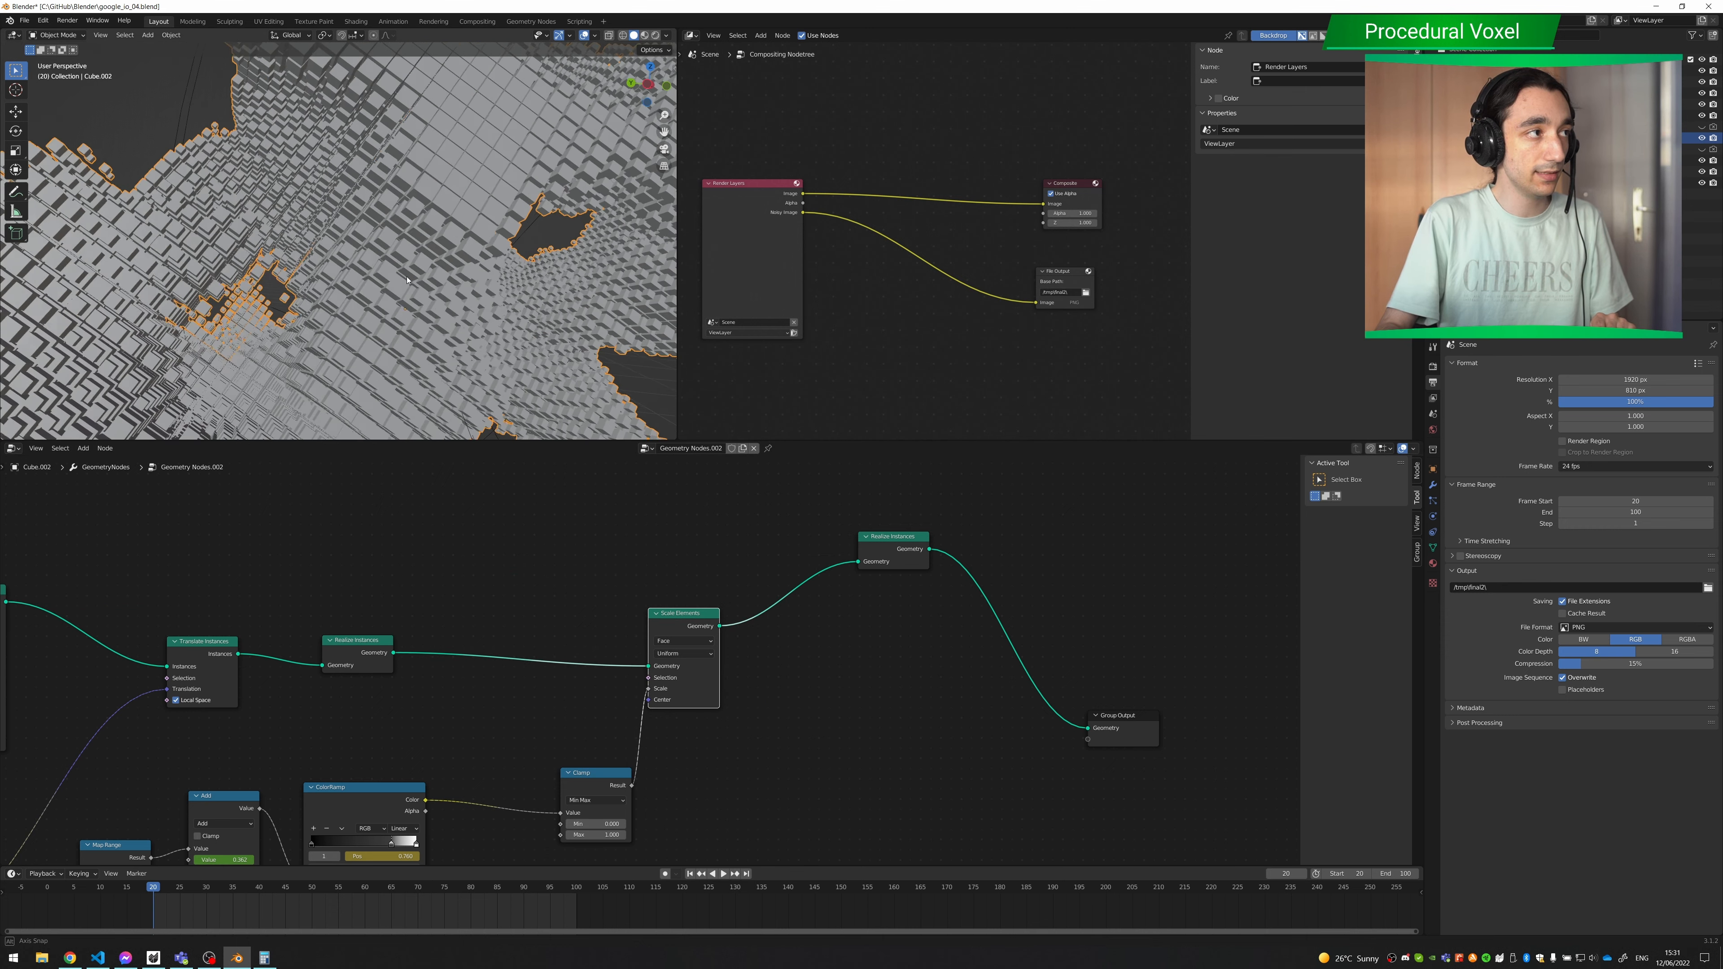
pyautogui.moveTo(300, 247); pyautogui.dragTo(310, 245, button='middle')
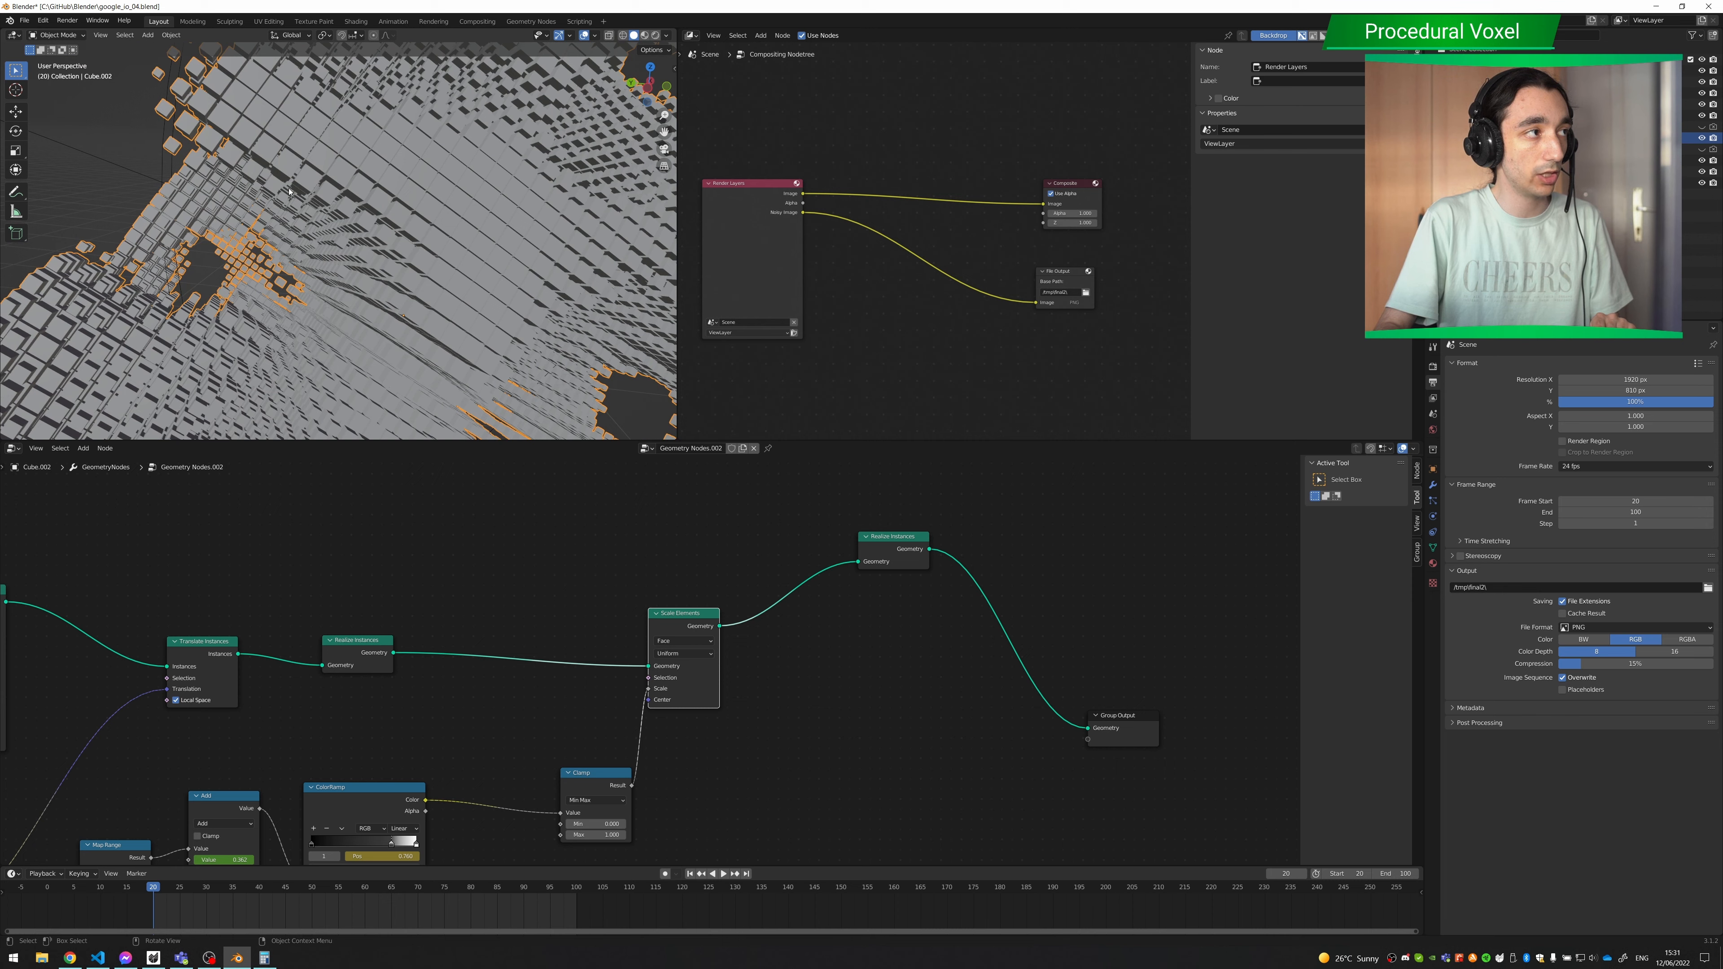
pyautogui.moveTo(186, 151); pyautogui.dragTo(218, 196, button='middle')
pyautogui.moveTo(349, 230); pyautogui.dragTo(338, 218, button='middle')
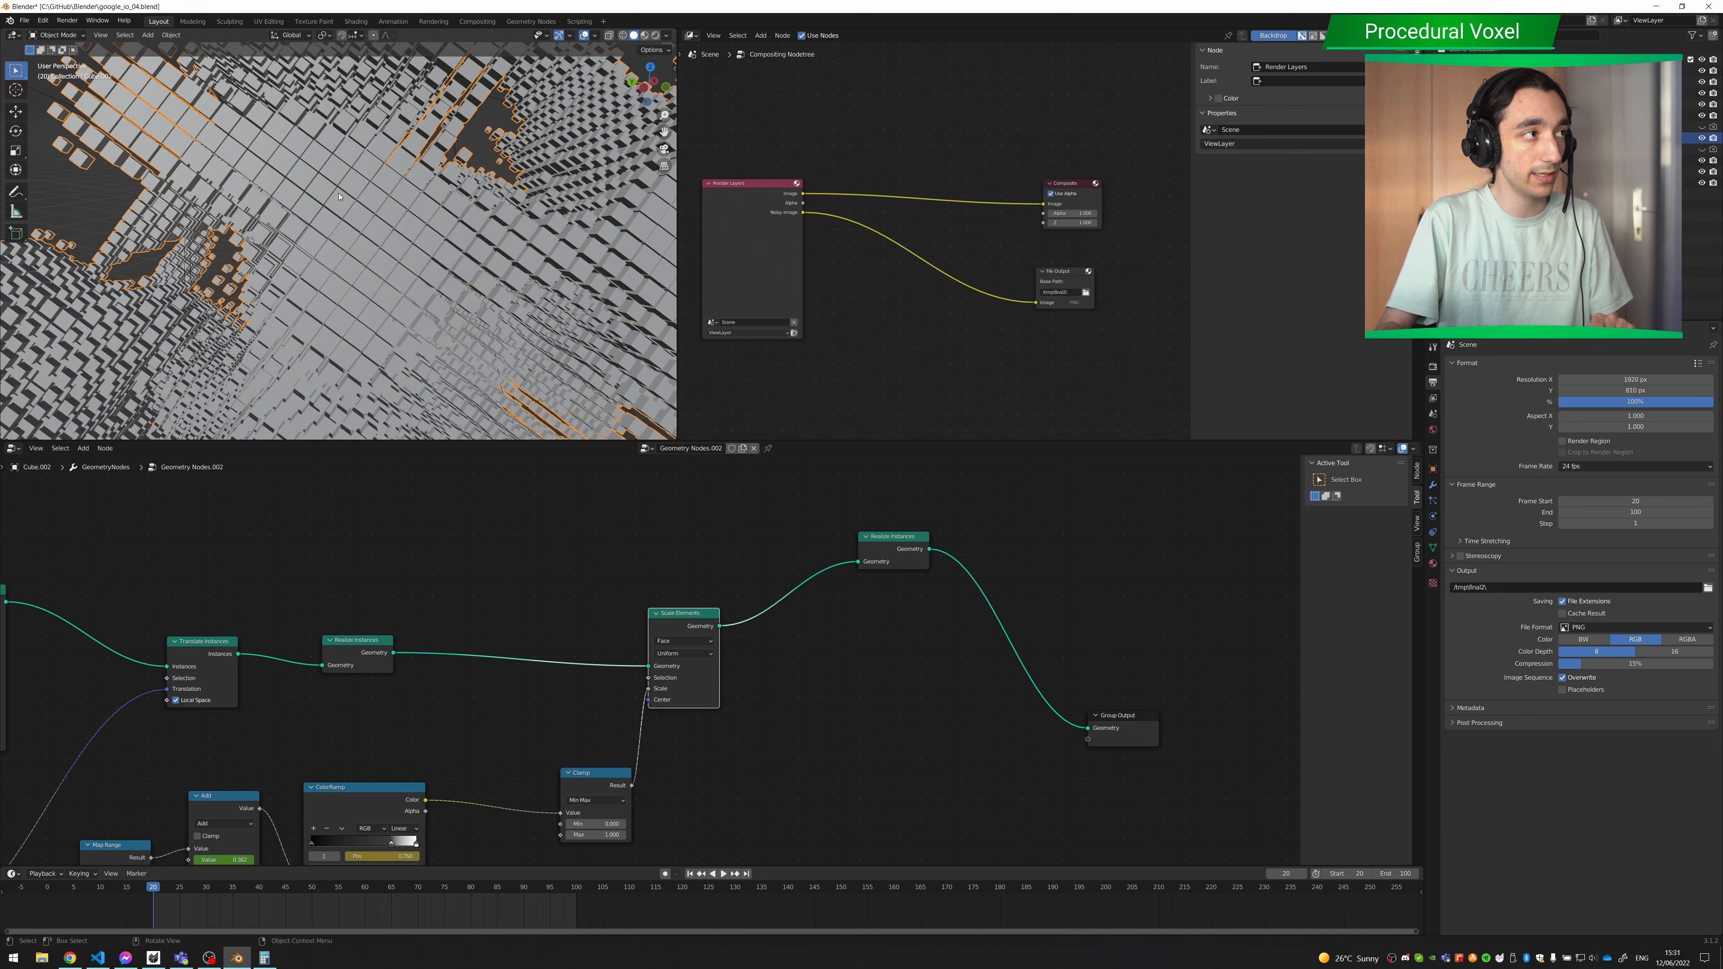
pyautogui.scroll(4, 326, 180)
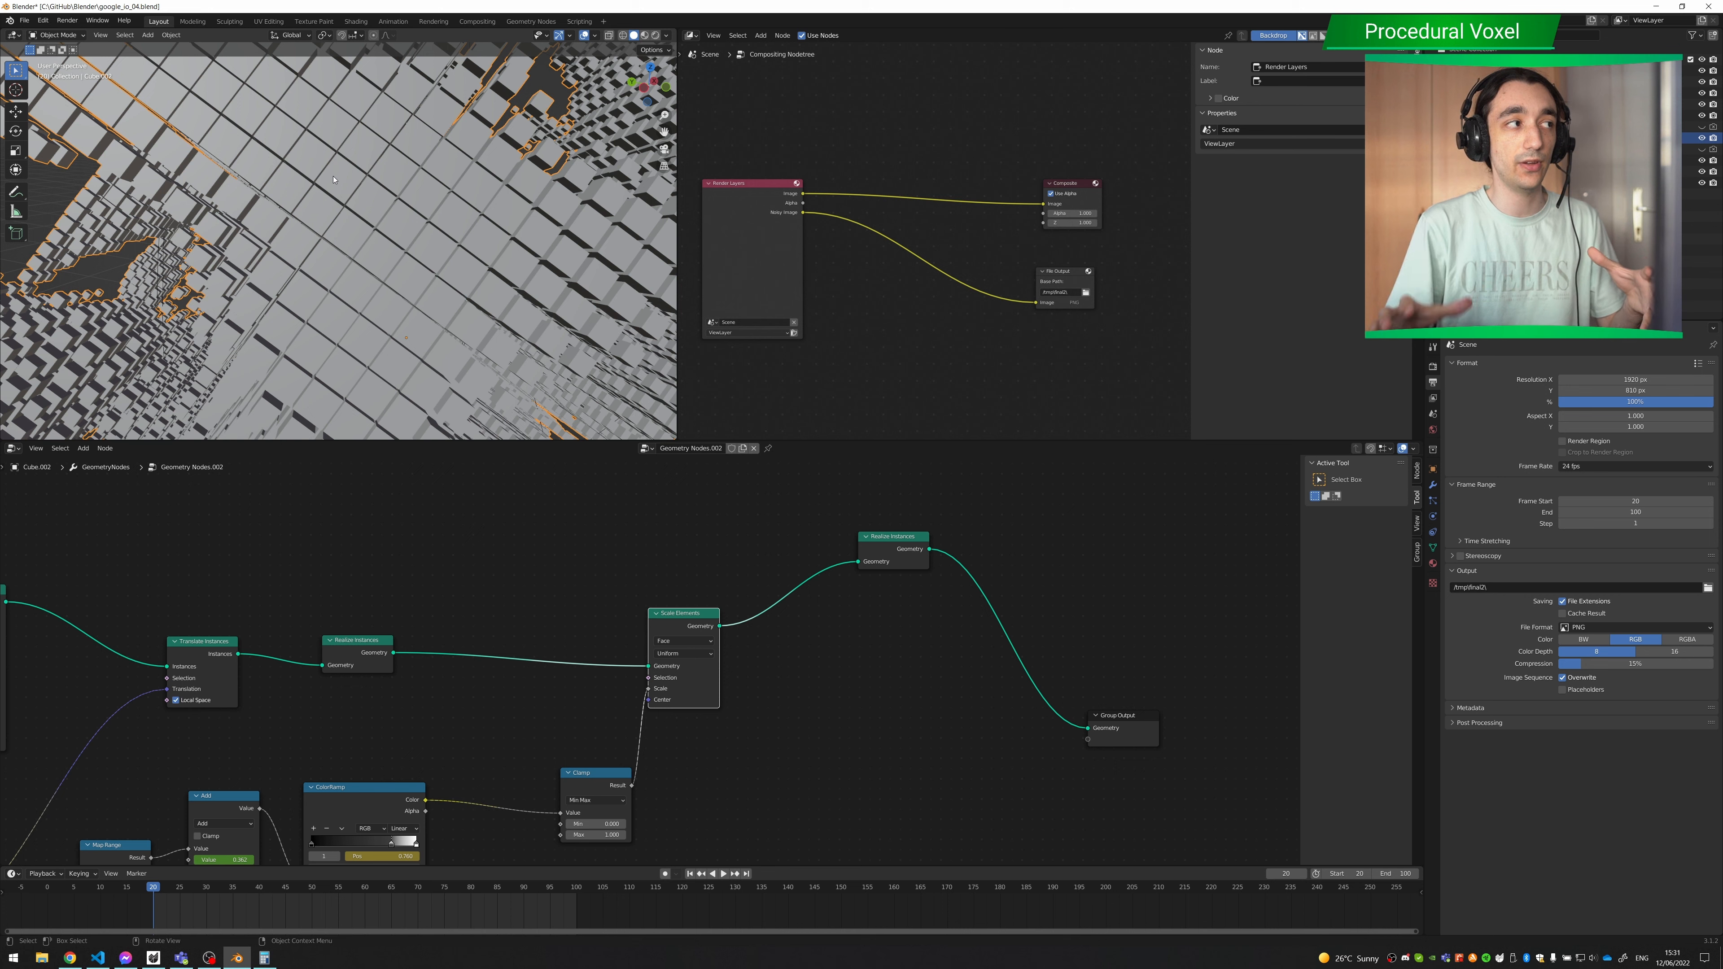
pyautogui.scroll(5, 307, 215)
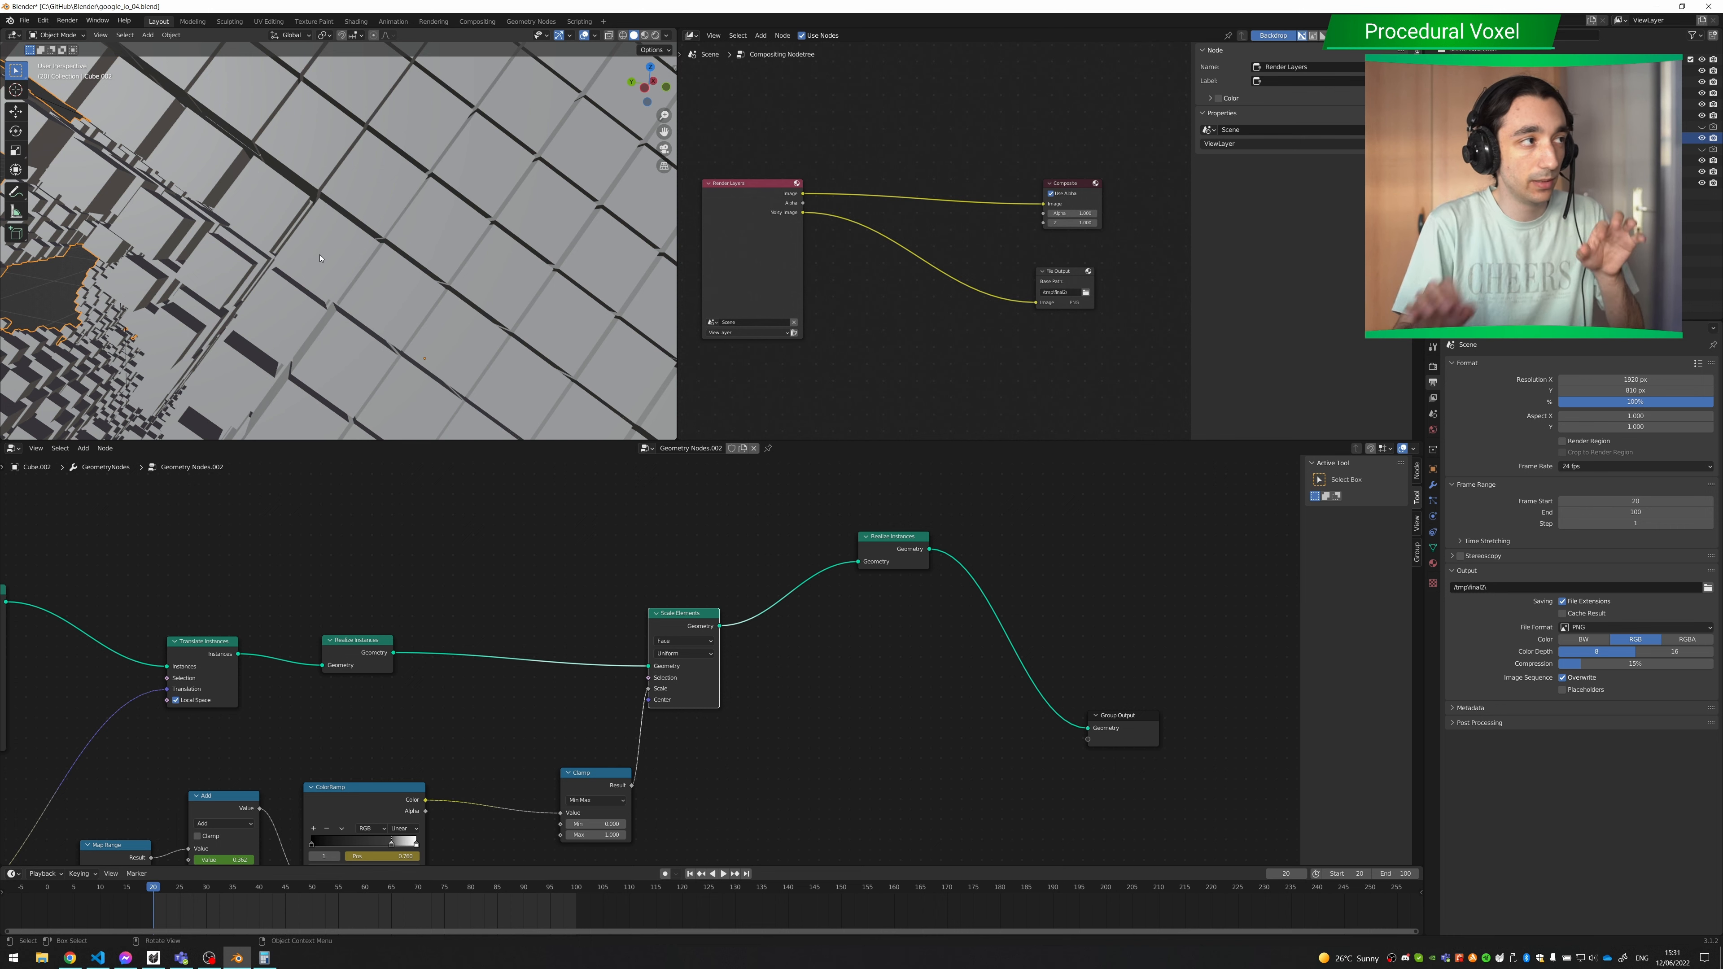
pyautogui.scroll(-6, 321, 258)
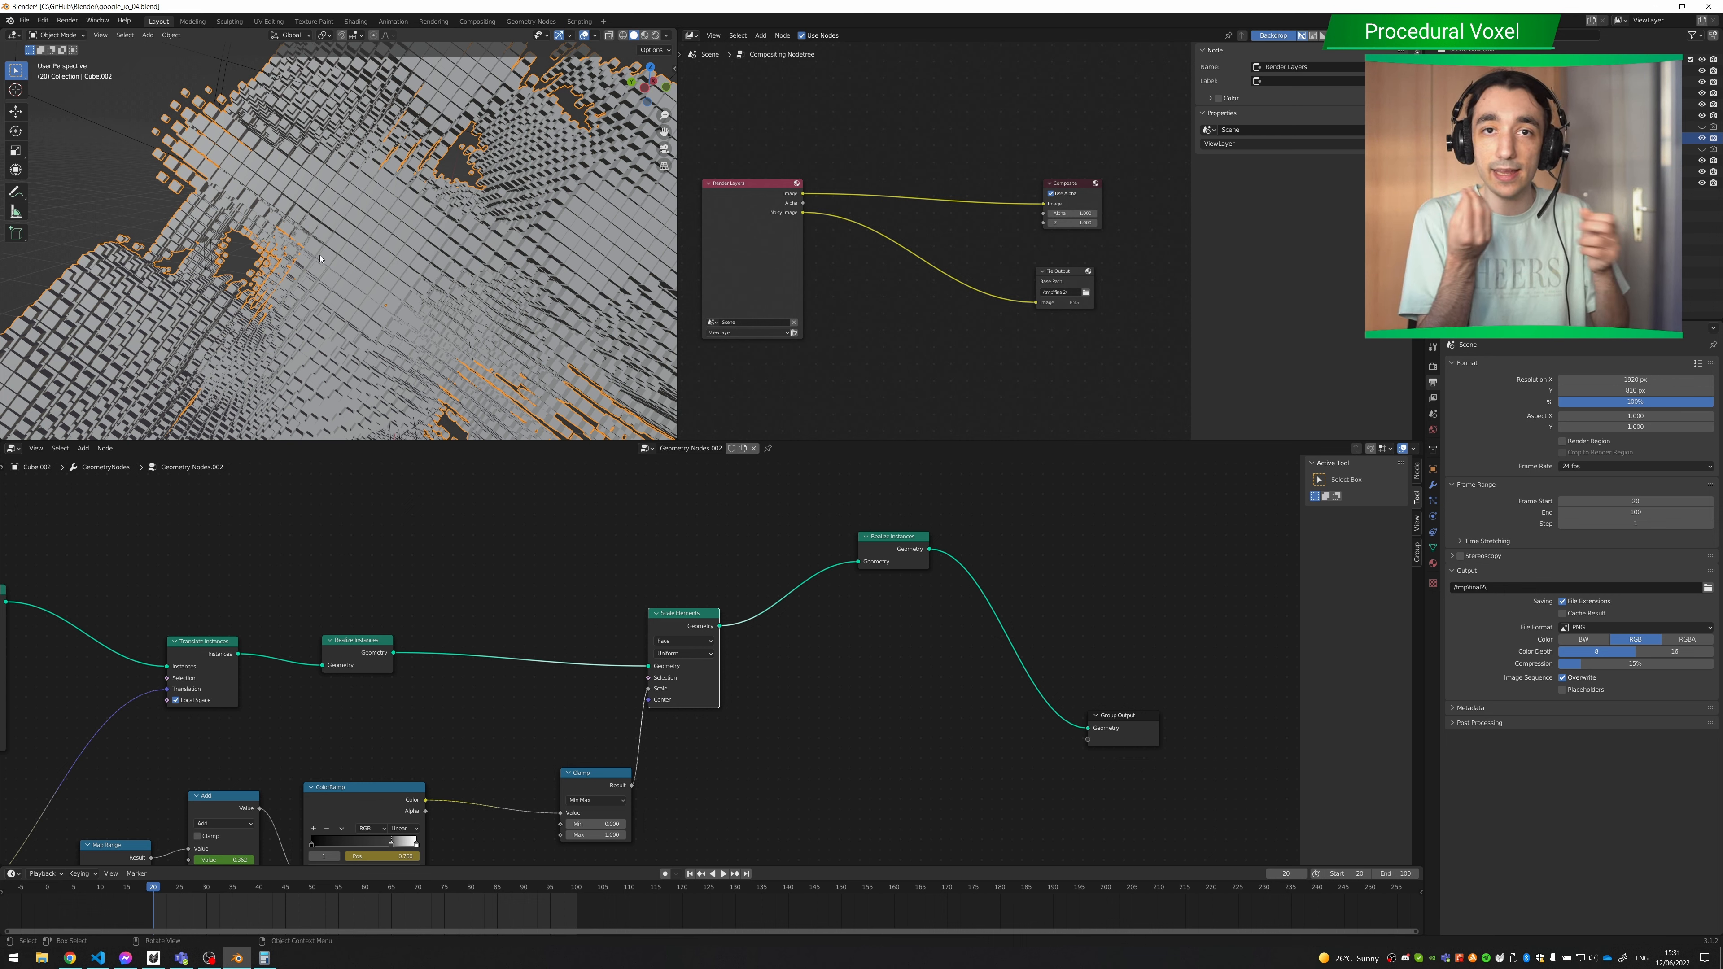
pyautogui.scroll(4, 314, 272)
# - Move the Clamp node closer to its ColorRamp and trace the node chain back to the Noise Texture node
pyautogui.moveTo(526, 599); pyautogui.dragTo(596, 535, button='middle')
pyautogui.moveTo(661, 720); pyautogui.dragTo(590, 714)
pyautogui.moveTo(536, 669); pyautogui.dragTo(547, 667, button='middle')
pyautogui.moveTo(638, 608); pyautogui.dragTo(854, 496, button='middle')
pyautogui.scroll(-3, 848, 502)
pyautogui.moveTo(95, 622); pyautogui.dragTo(372, 658, button='middle')
pyautogui.moveTo(140, 606); pyautogui.dragTo(299, 645, button='middle')
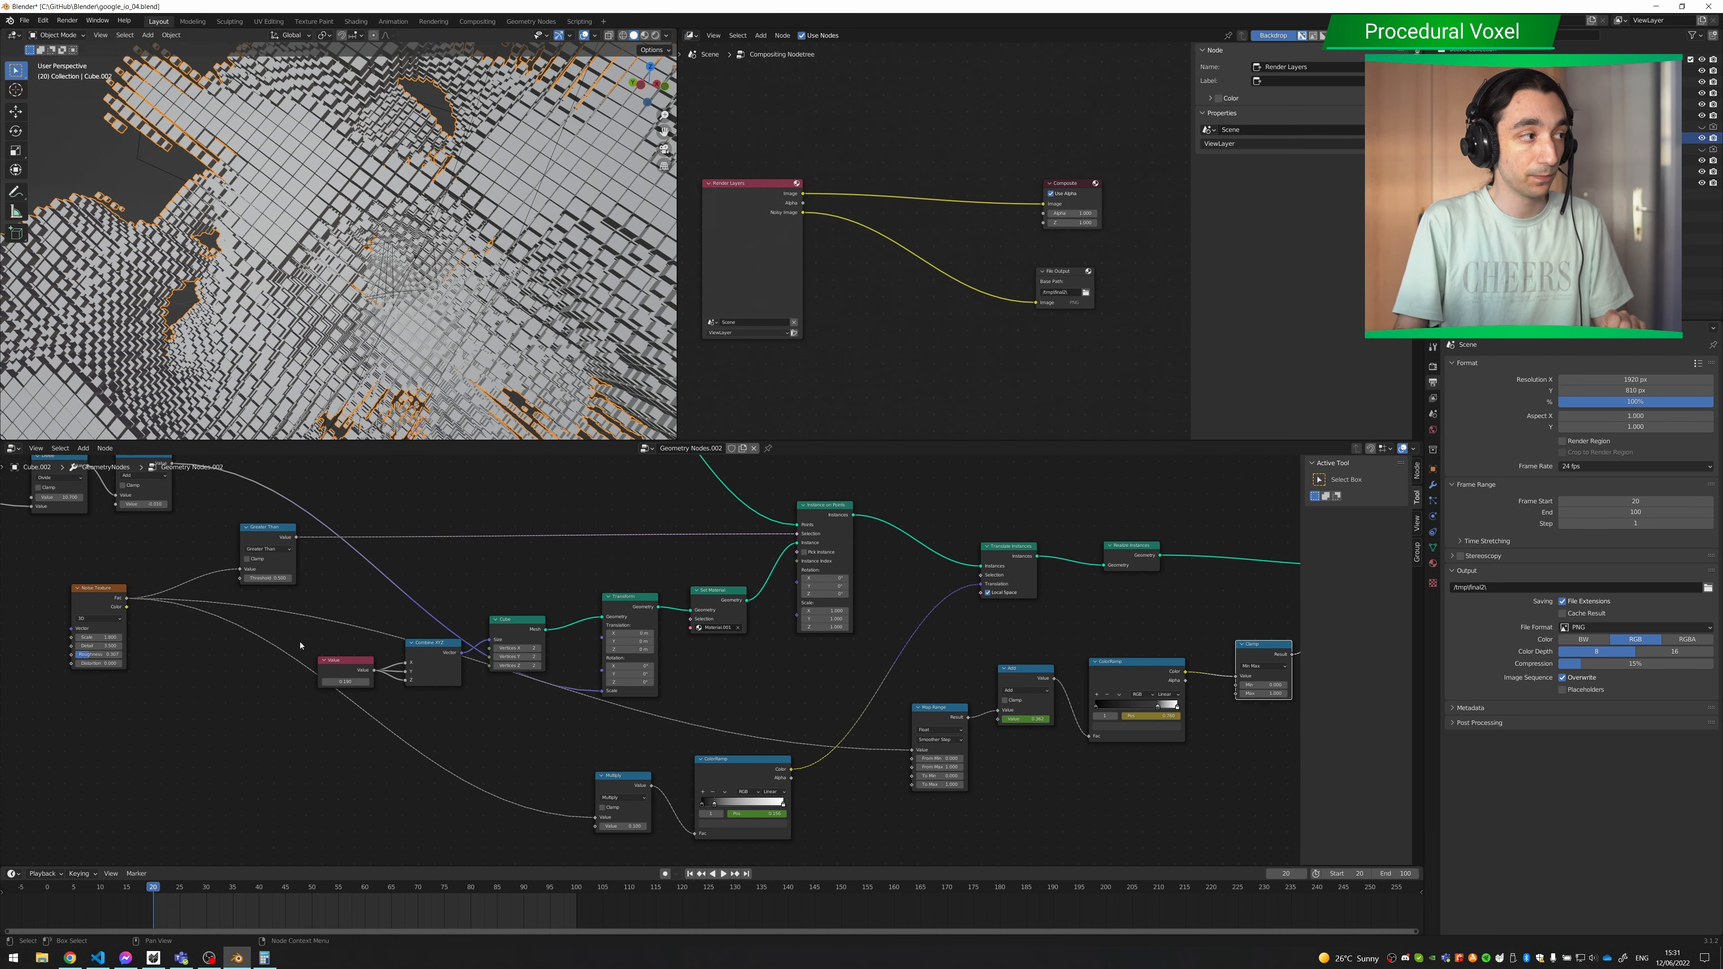
pyautogui.moveTo(111, 599); pyautogui.dragTo(112, 590)
pyautogui.scroll(6, 113, 590)
# - Follow the noise link to the Map Range node and move the adjoining Add node slightly lower
pyautogui.moveTo(113, 590); pyautogui.dragTo(604, 635, button='middle')
pyautogui.moveTo(1019, 731); pyautogui.dragTo(655, 674, button='middle')
pyautogui.moveTo(1088, 772); pyautogui.dragTo(407, 641, button='middle')
pyautogui.scroll(3, 563, 671)
pyautogui.moveTo(708, 686); pyautogui.dragTo(661, 728, button='middle')
pyautogui.scroll(4, 662, 728)
pyautogui.moveTo(475, 584); pyautogui.dragTo(467, 582)
pyautogui.scroll(-2, 447, 582)
pyautogui.moveTo(428, 580); pyautogui.dragTo(344, 585, button='middle')
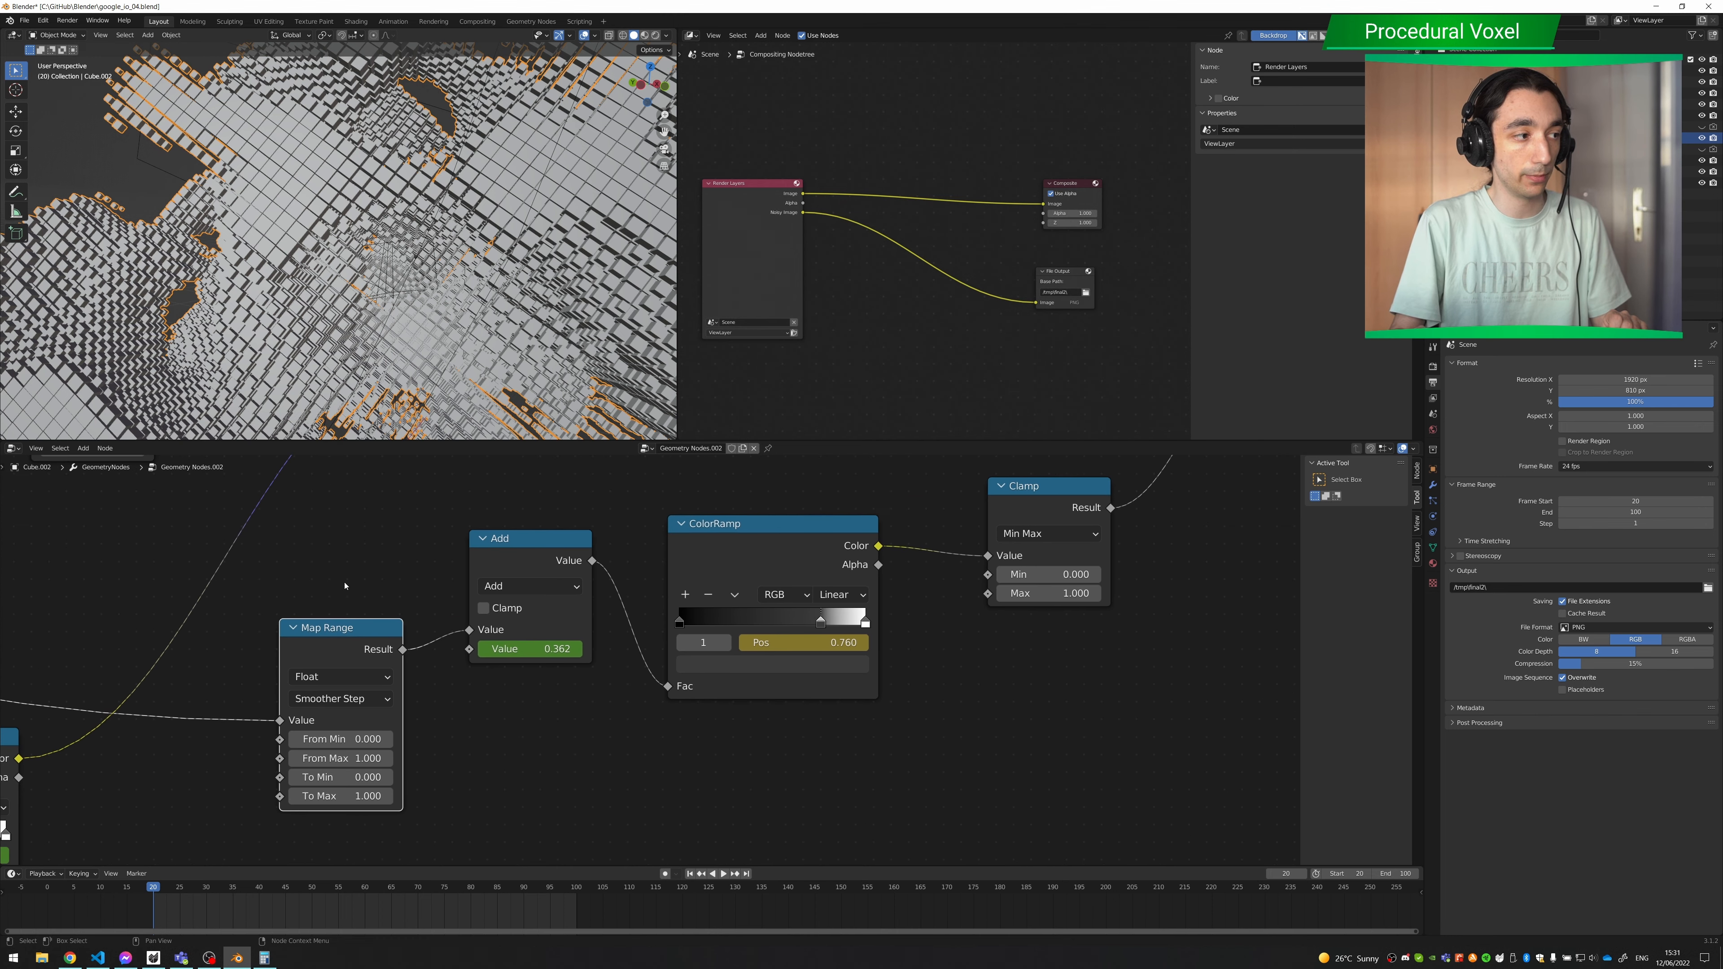
pyautogui.moveTo(541, 545); pyautogui.dragTo(541, 573)
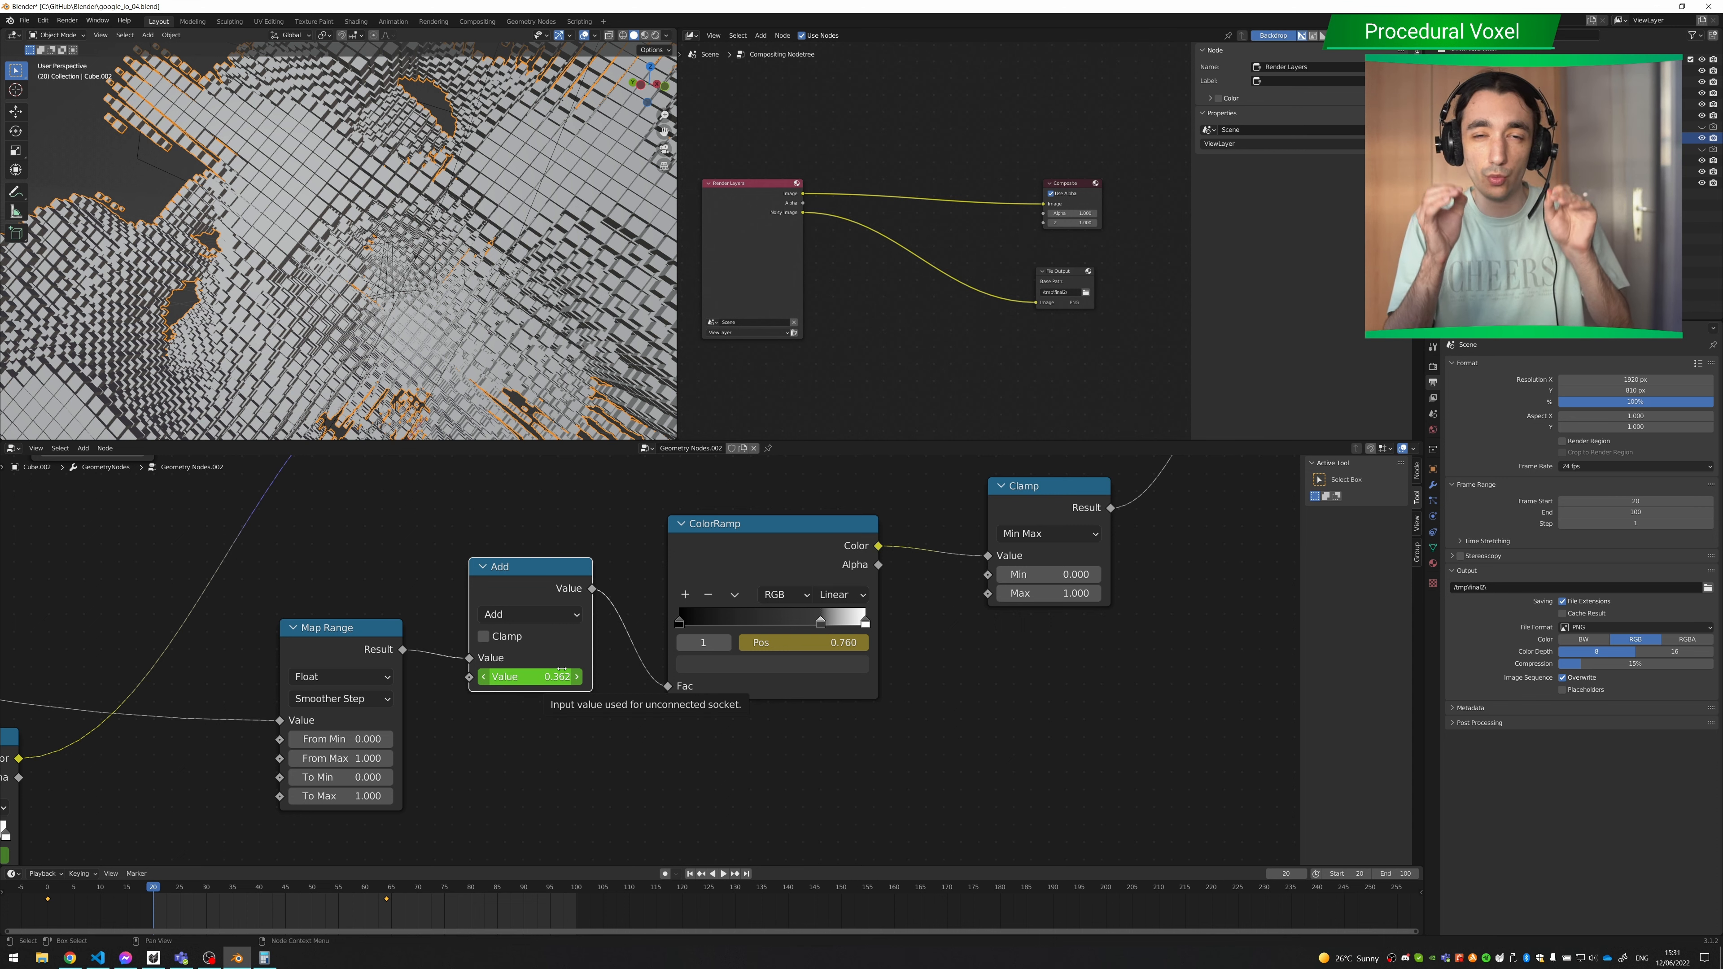
# - Examine the ColorRamp and Clamp nodes and follow the Clamp result to the Scale input of the Scale Elements node
pyautogui.moveTo(891, 669); pyautogui.dragTo(675, 759, button='middle')
pyautogui.click(665, 573)
pyautogui.click(766, 583)
pyautogui.moveTo(801, 527); pyautogui.dragTo(721, 655, button='middle')
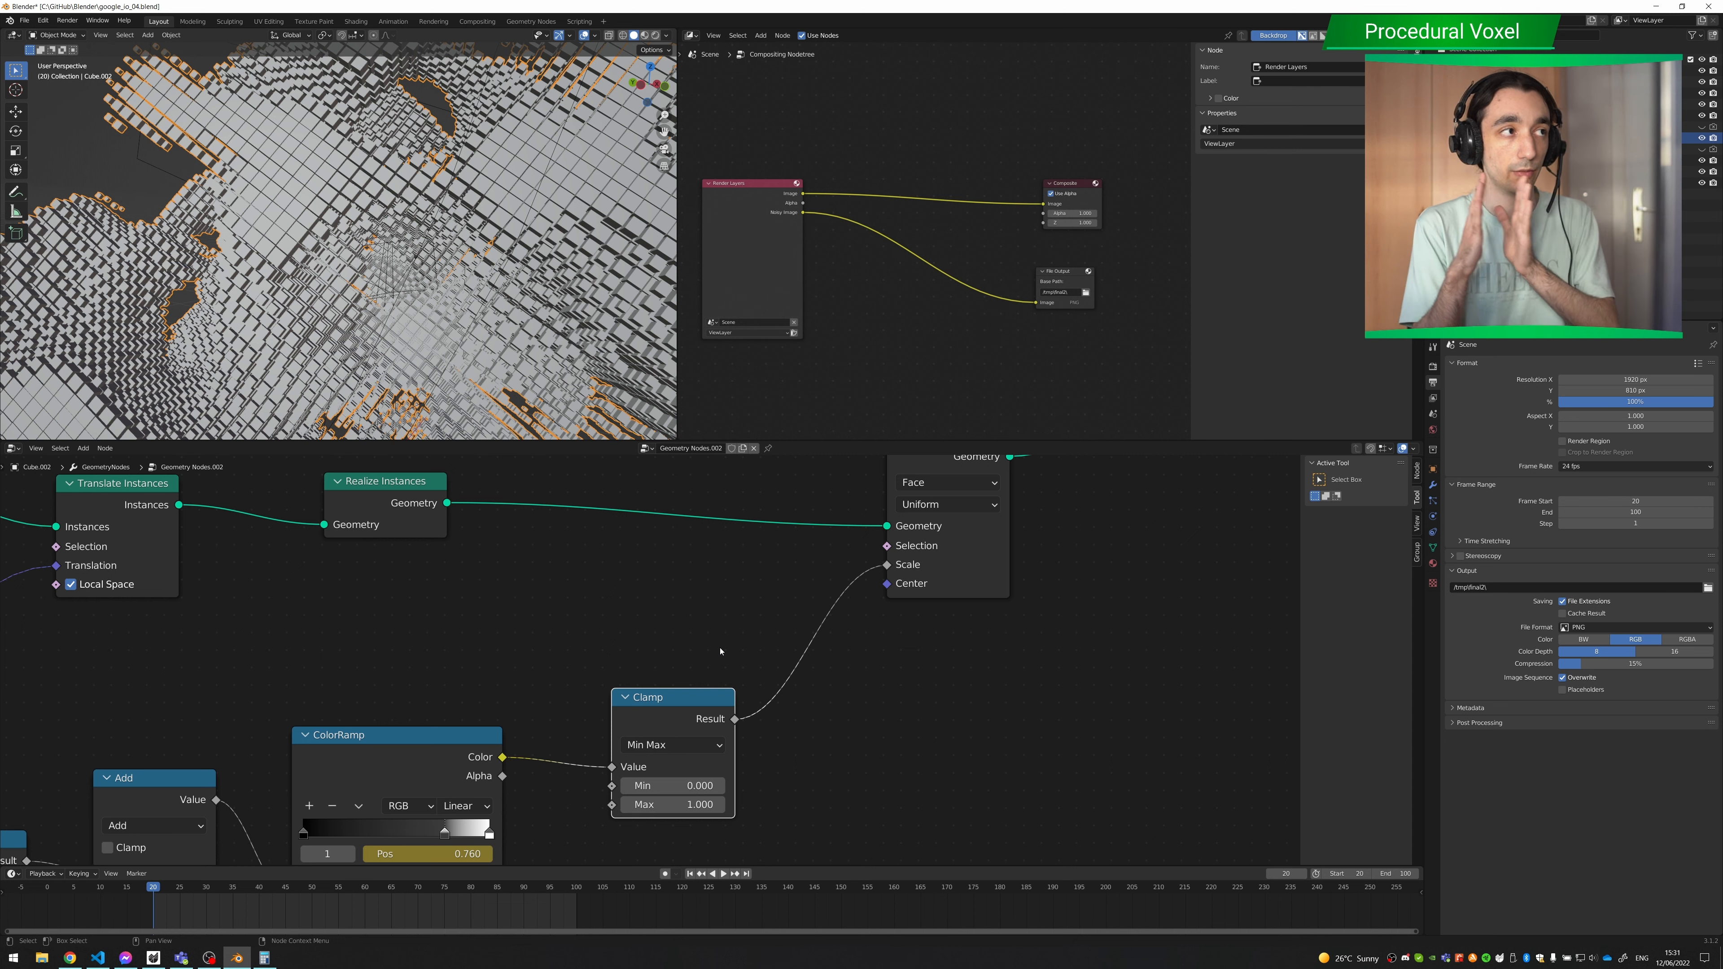
pyautogui.scroll(1, 720, 649)
pyautogui.moveTo(733, 625); pyautogui.dragTo(541, 697, button='middle')
pyautogui.scroll(-3, 608, 685)
pyautogui.moveTo(722, 572); pyautogui.dragTo(724, 571)
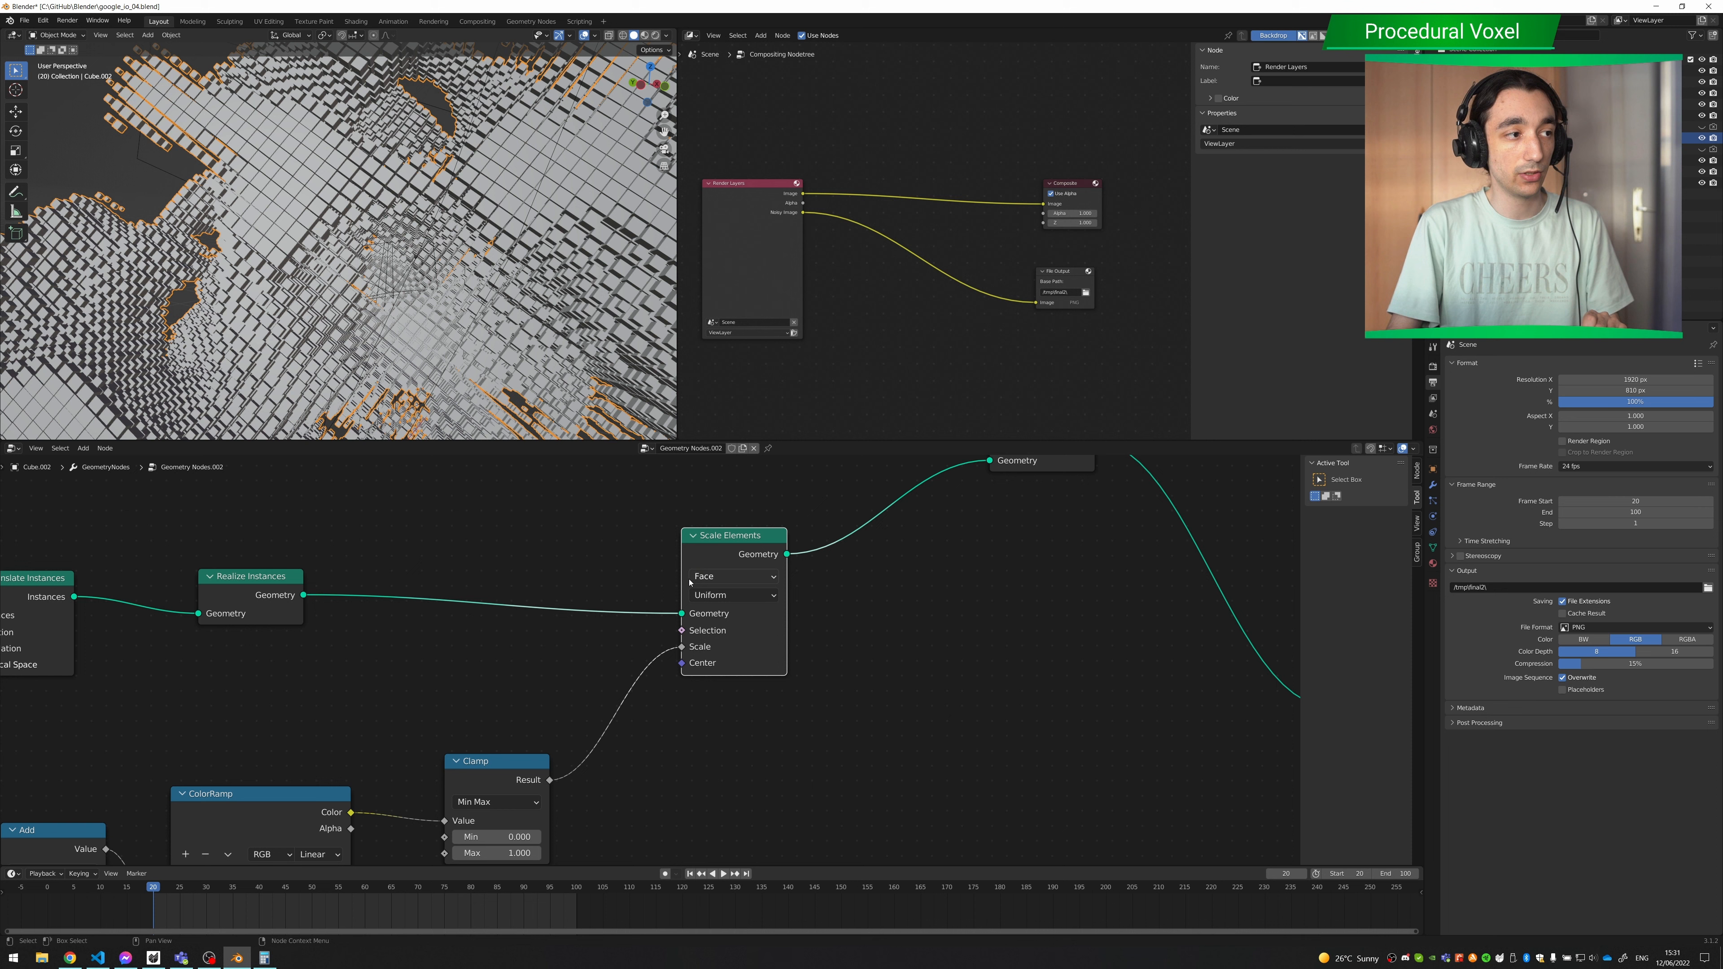